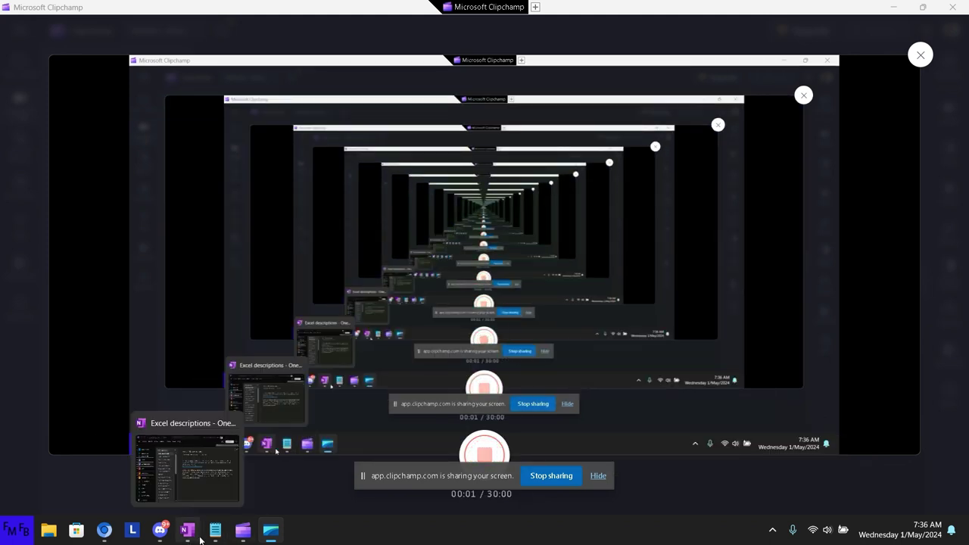
Write the bilingual English/Spanish intro on XLSForm dependent dropdown lists for Commcare, then start a new paragraph.
mouse_move(217, 533)
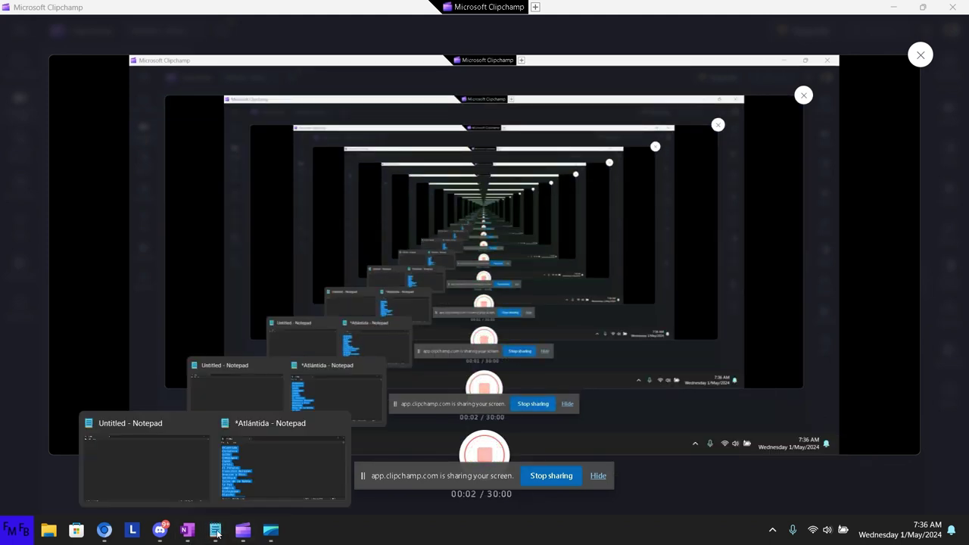
left_click(201, 477)
type("I")
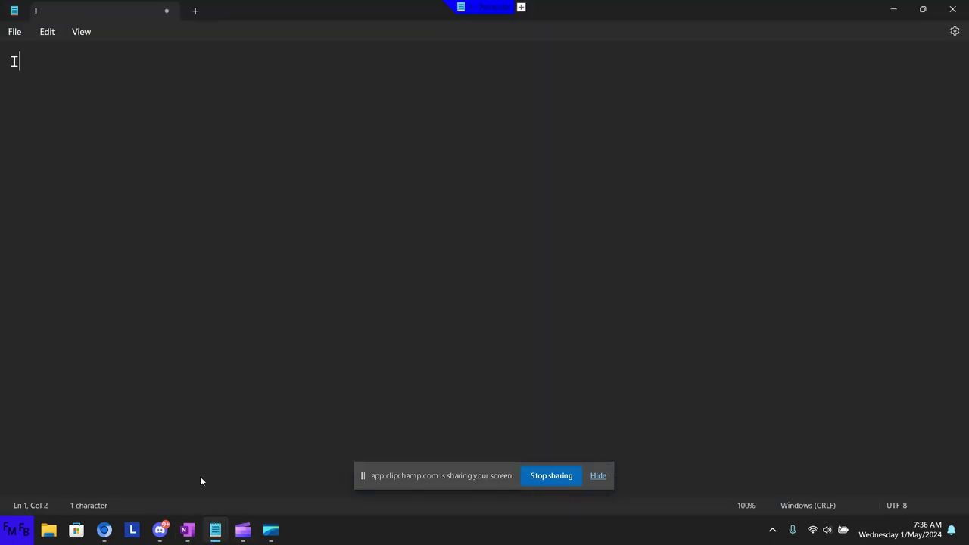
type("n this video")
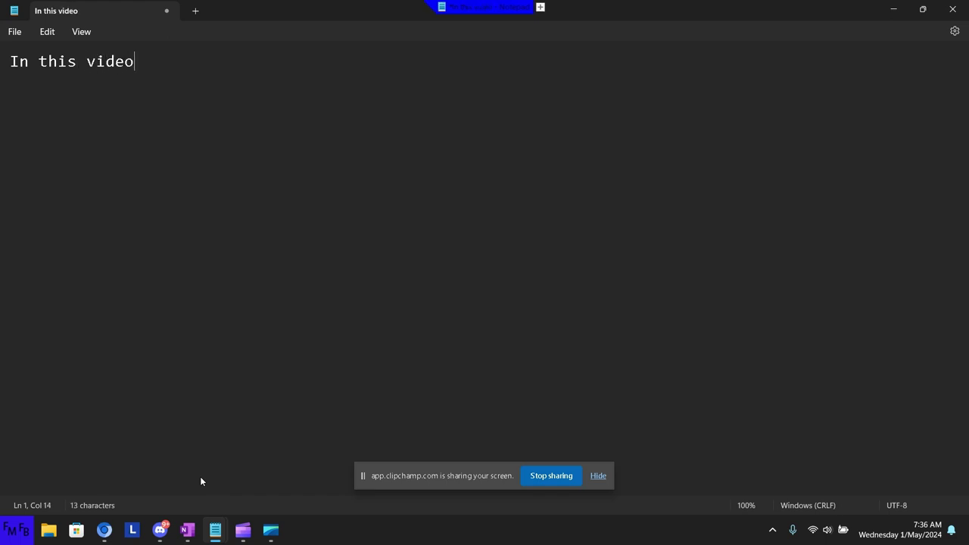
type(", I will ")
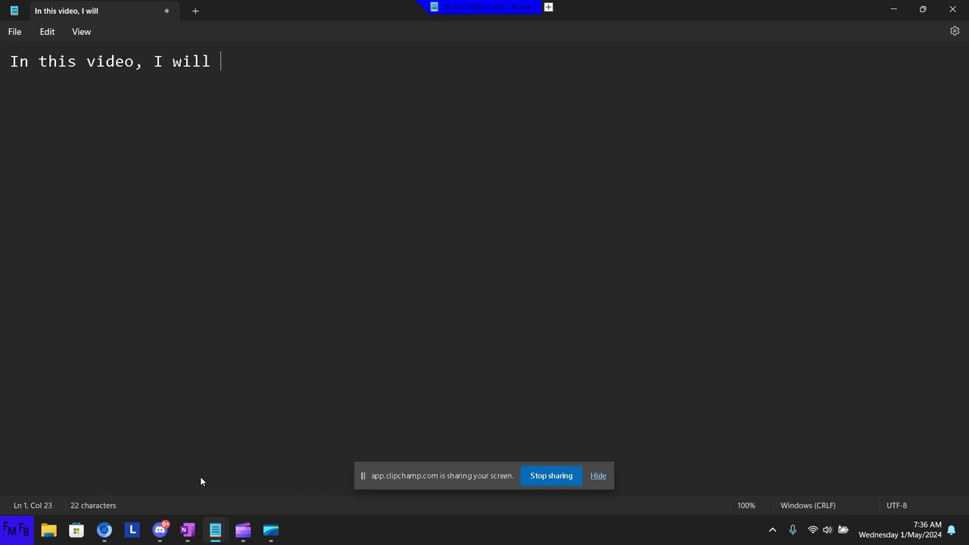
type("show you h")
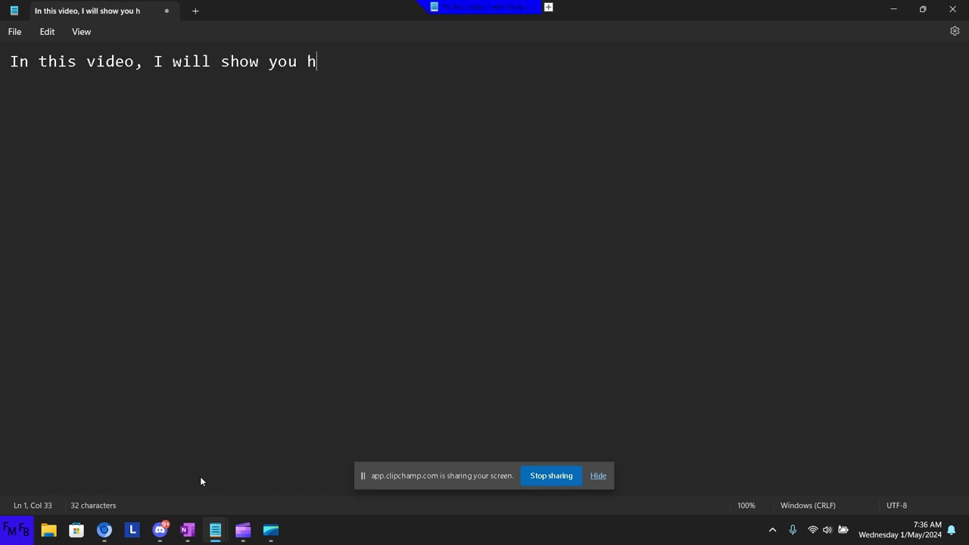
type("ow to ")
type("create depe")
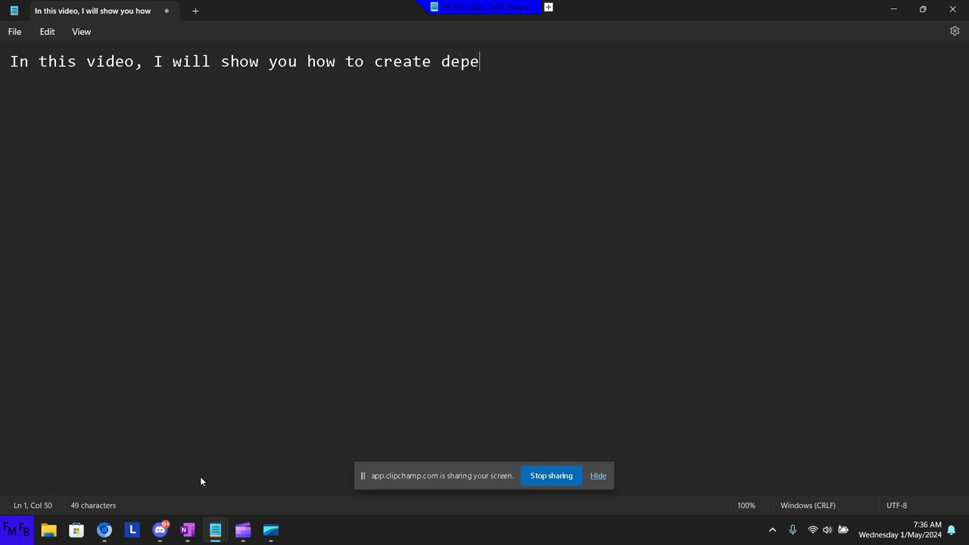
type("ndent d")
type("ropdown lis")
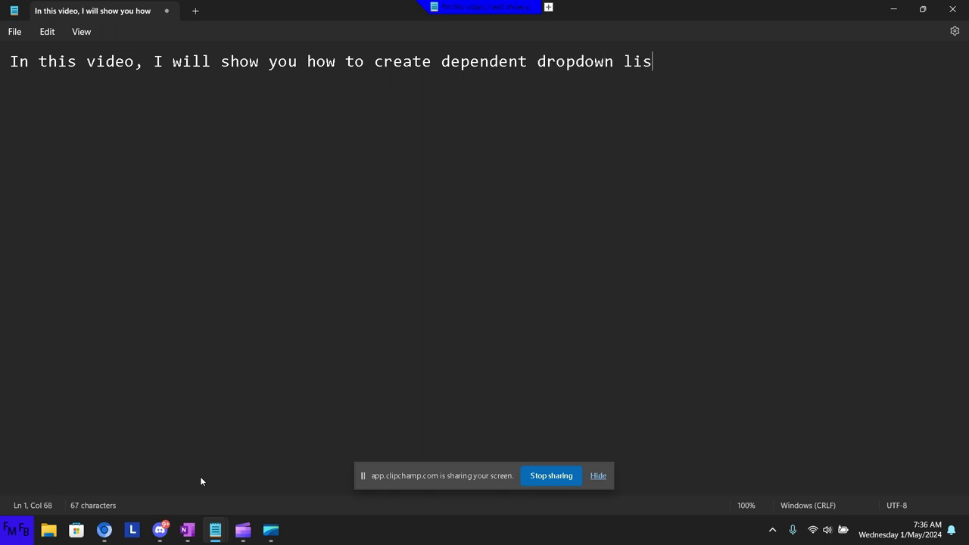
type("ts in ")
type("XLSF")
type("orm, ")
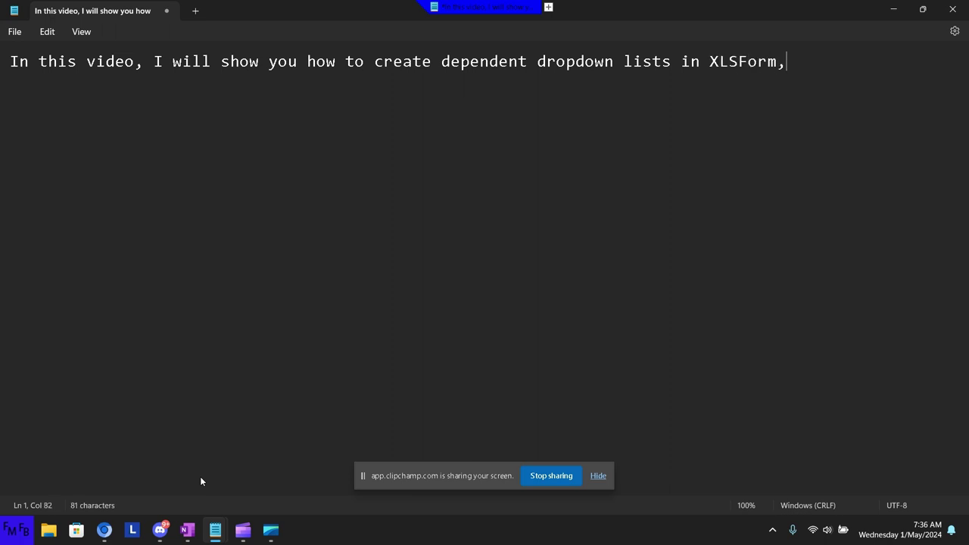
type("which ca")
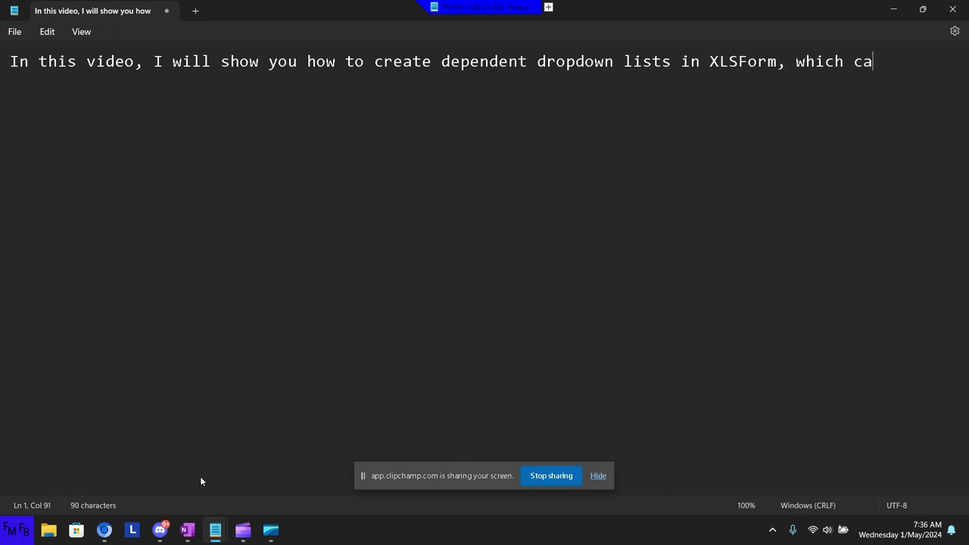
type("n also be u")
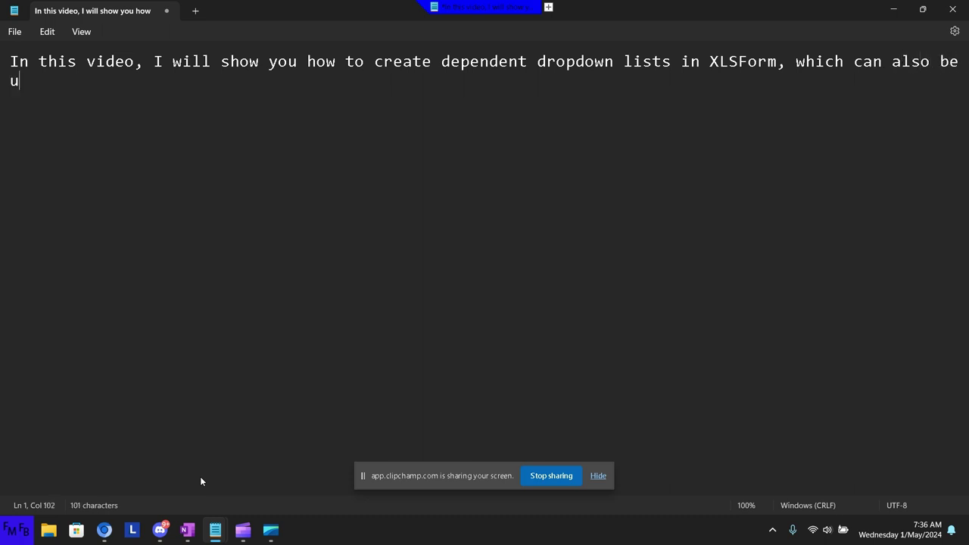
type("sed in C")
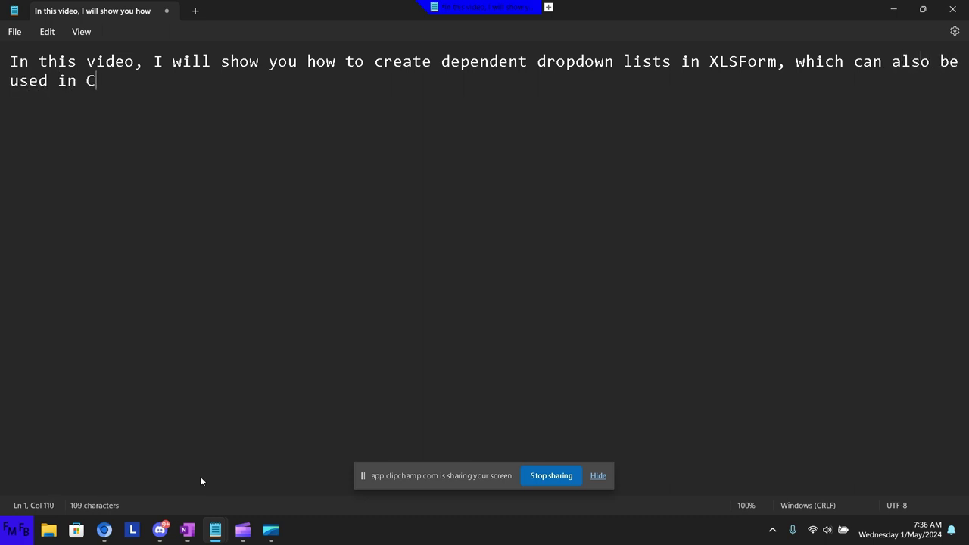
type("ommcare.")
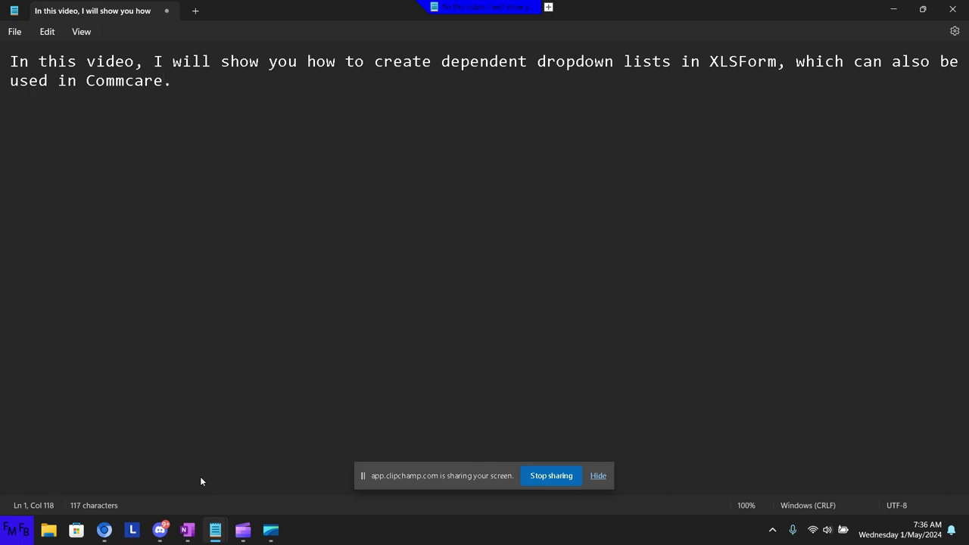
type("/En est")
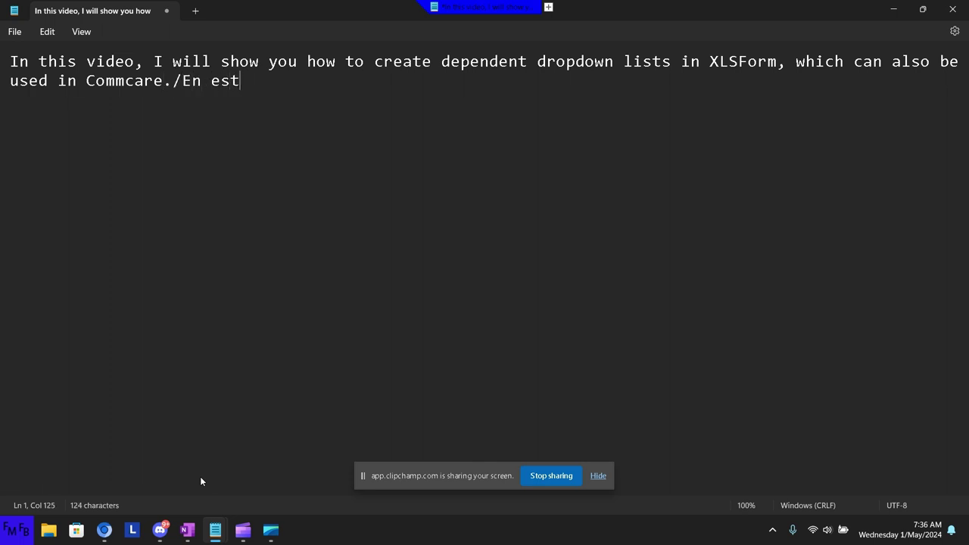
type("e video, ")
type("yo les mostra")
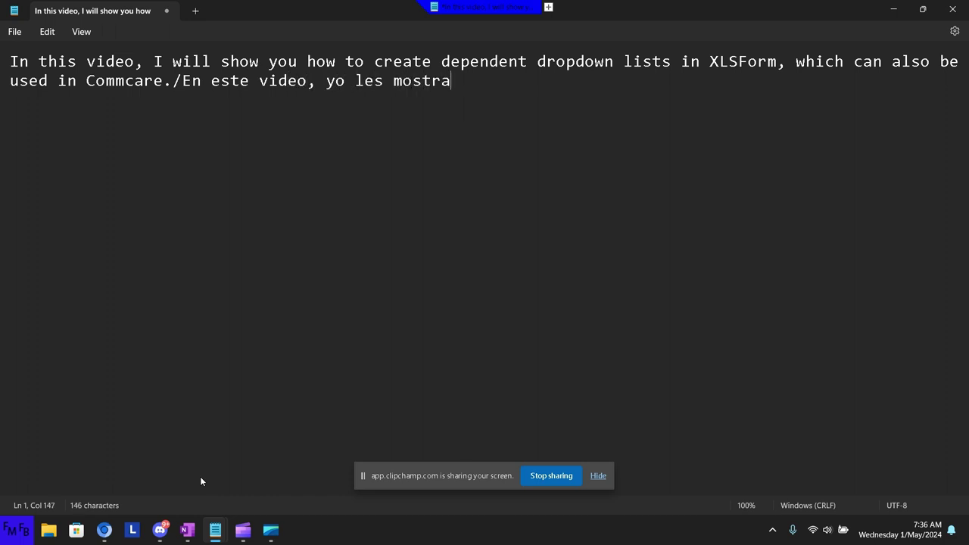
type("ré ")
type("como crear ")
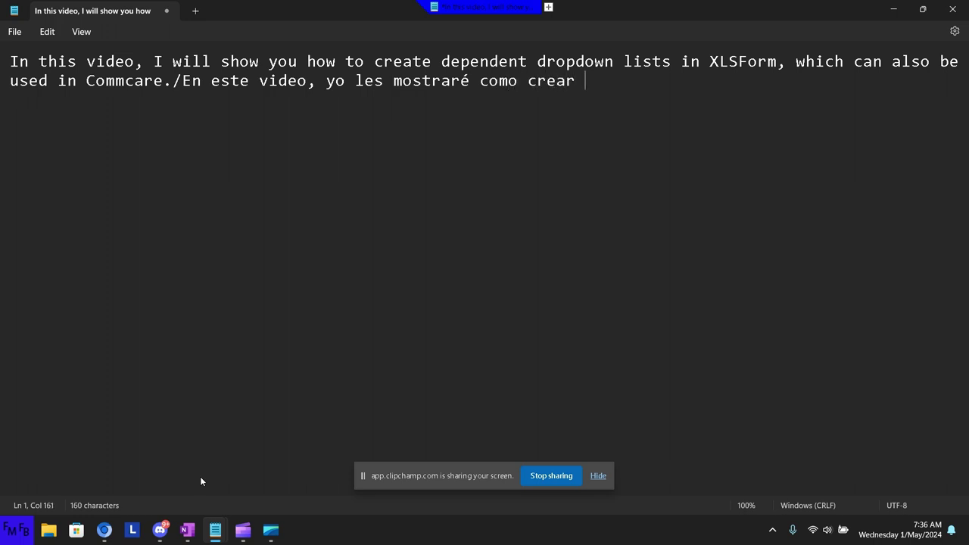
type("listas depen")
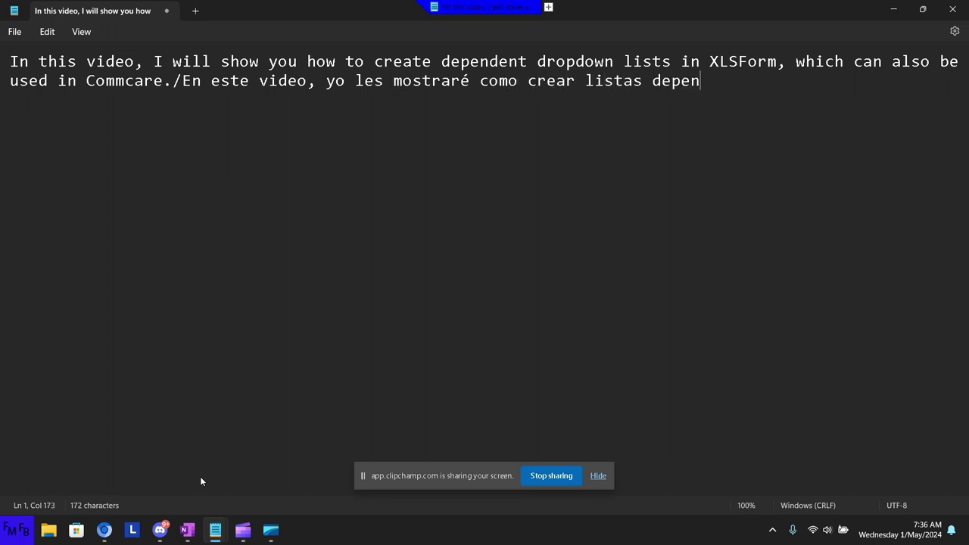
type("dientes en")
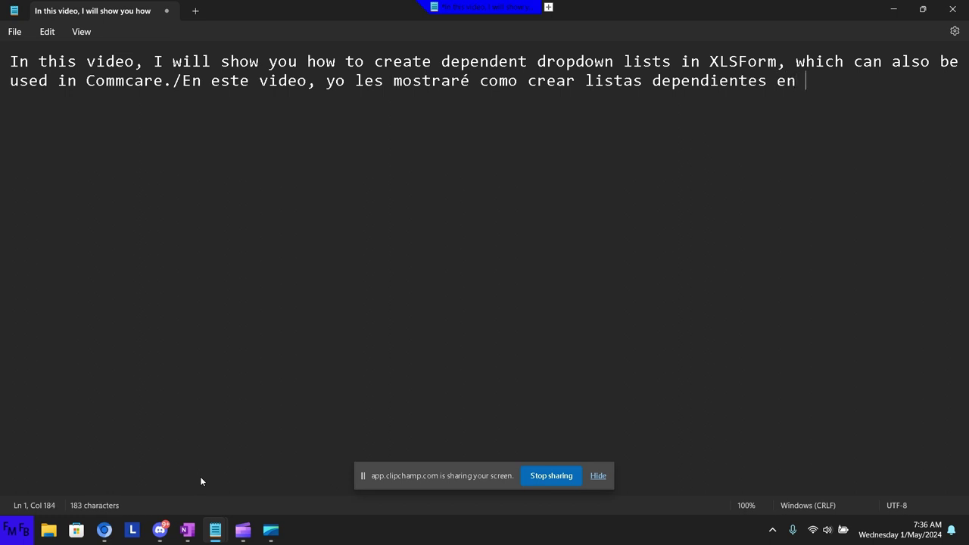
type(" XLSForm")
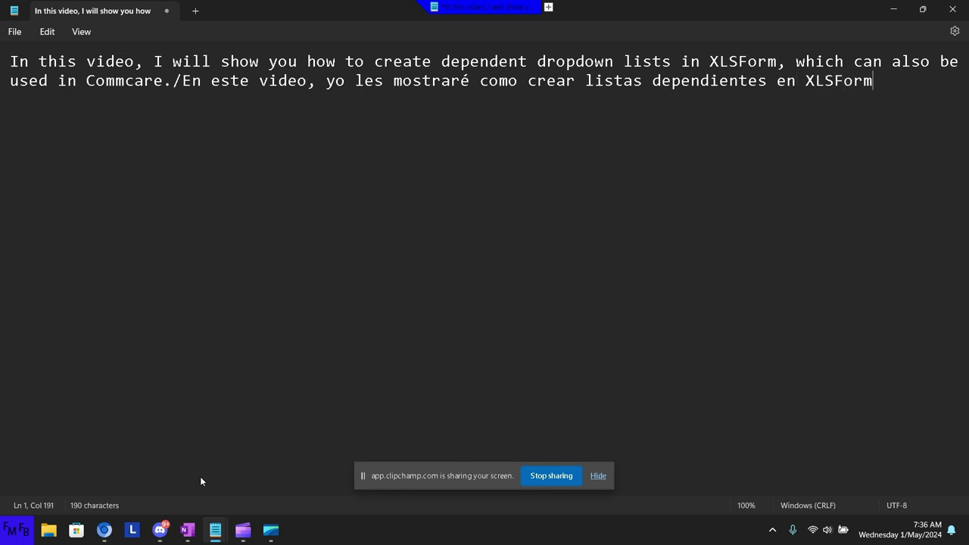
type(", que tam")
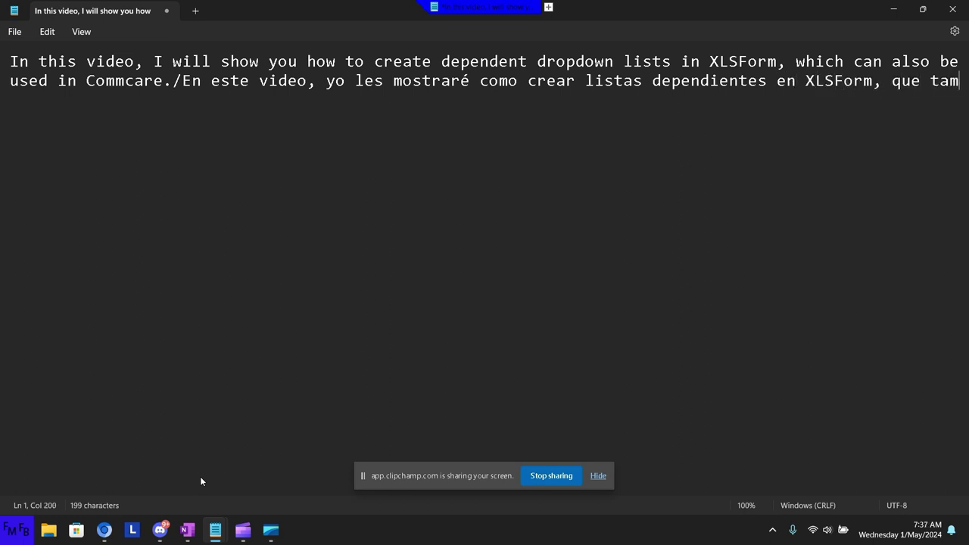
type("bien se pue")
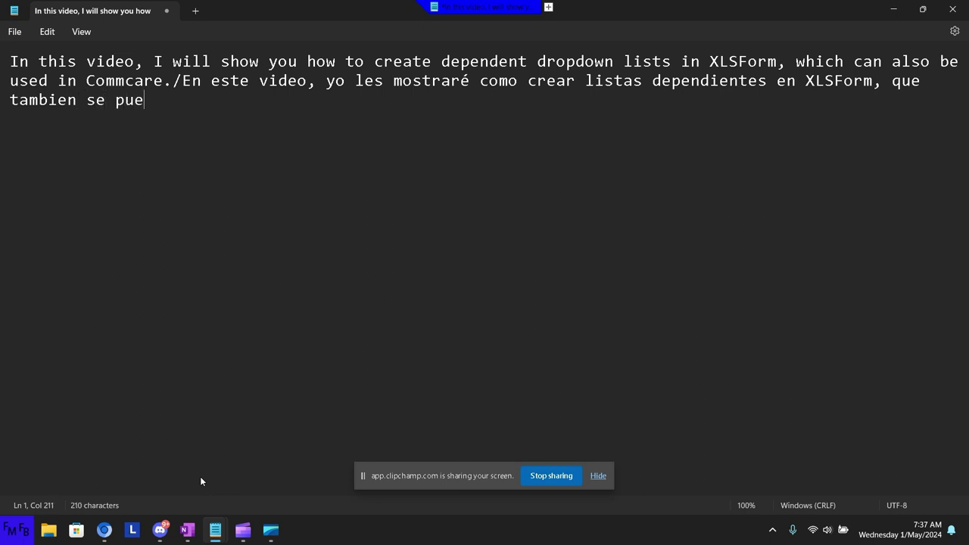
type("de usar en ")
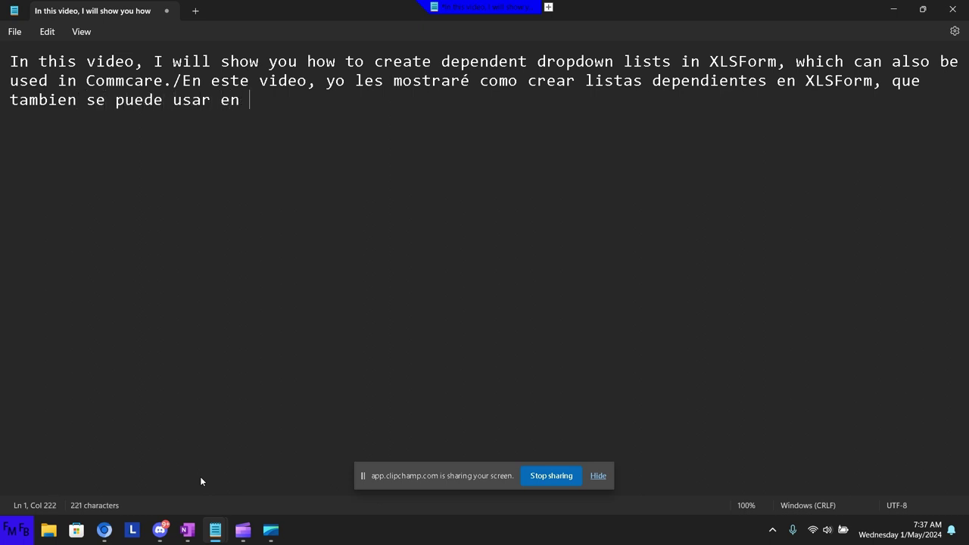
type("Commcare.")
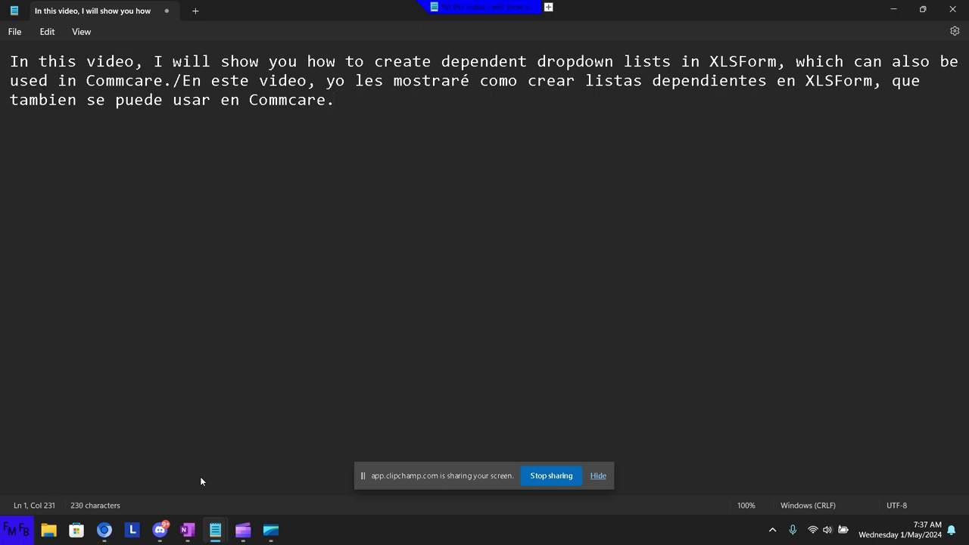
key("Return")
key("Return")
Add the download-the-template line, correcting the Spanish to 'descargar la plantilla de XLSForm'.
type("he first")
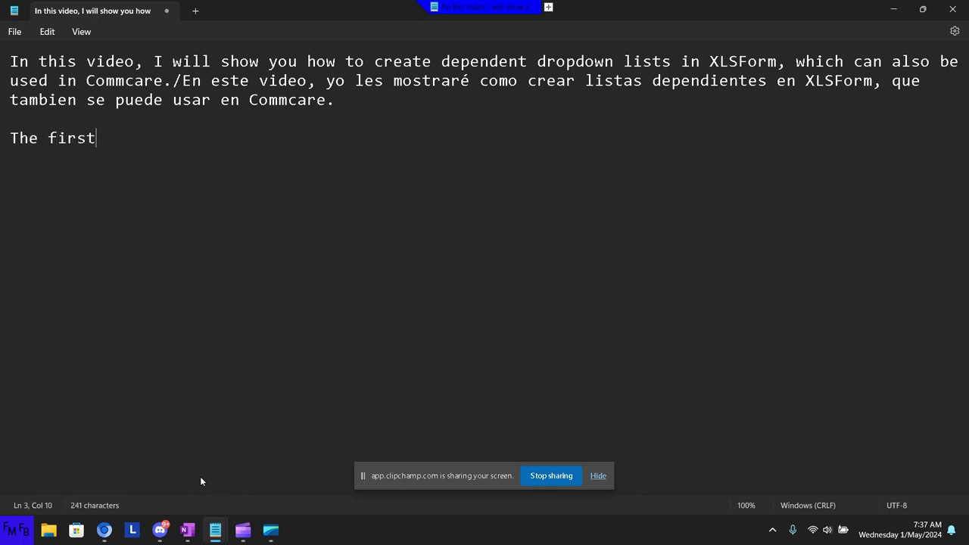
type(" thing you ")
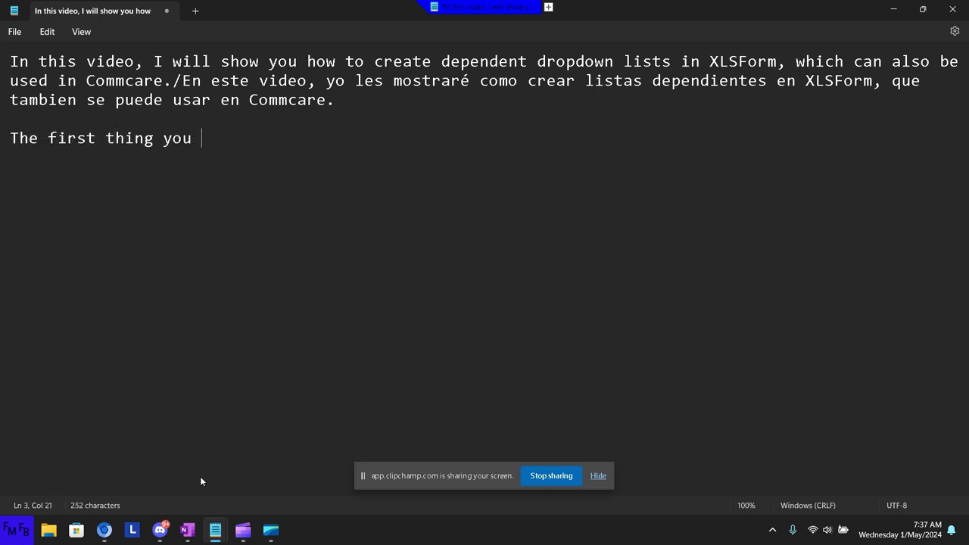
type("need to do ")
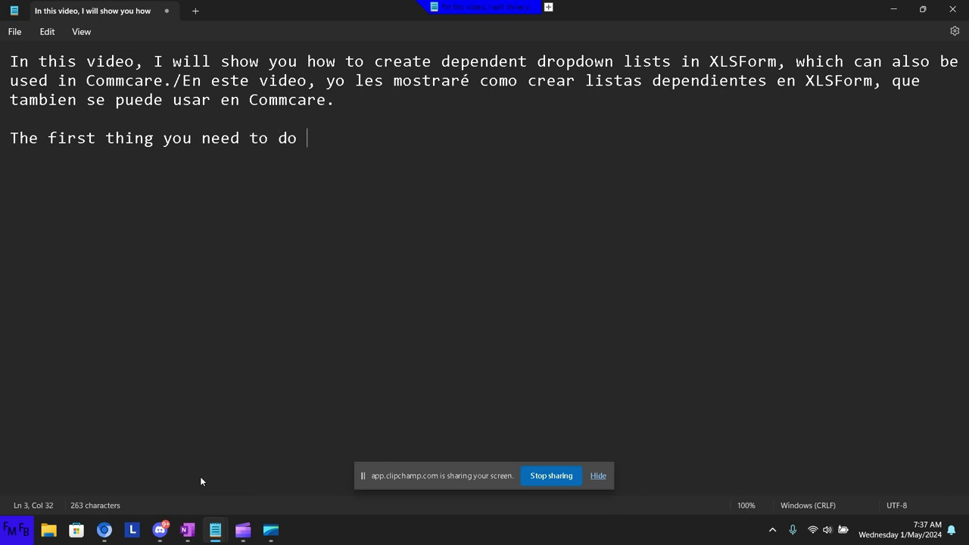
type("is download")
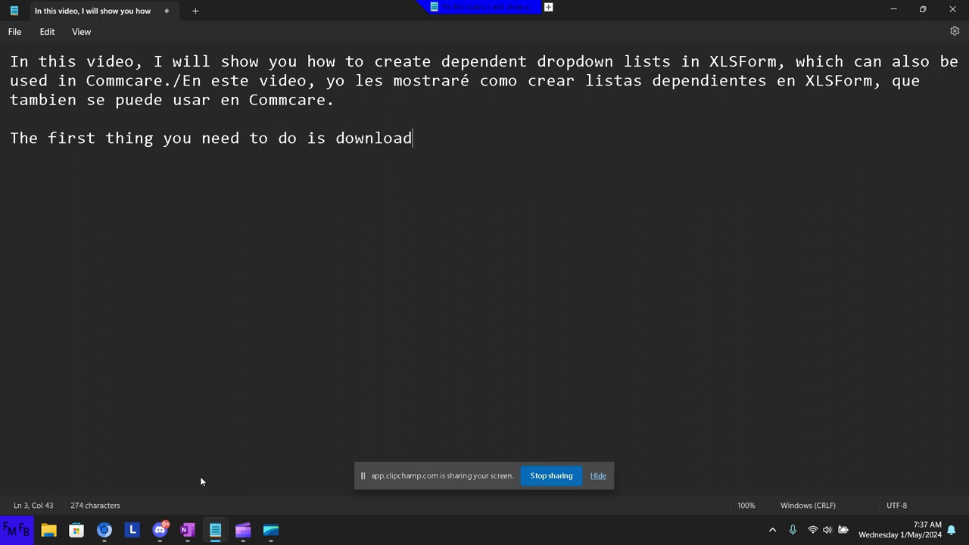
type(" the XLSF")
type("orm temp")
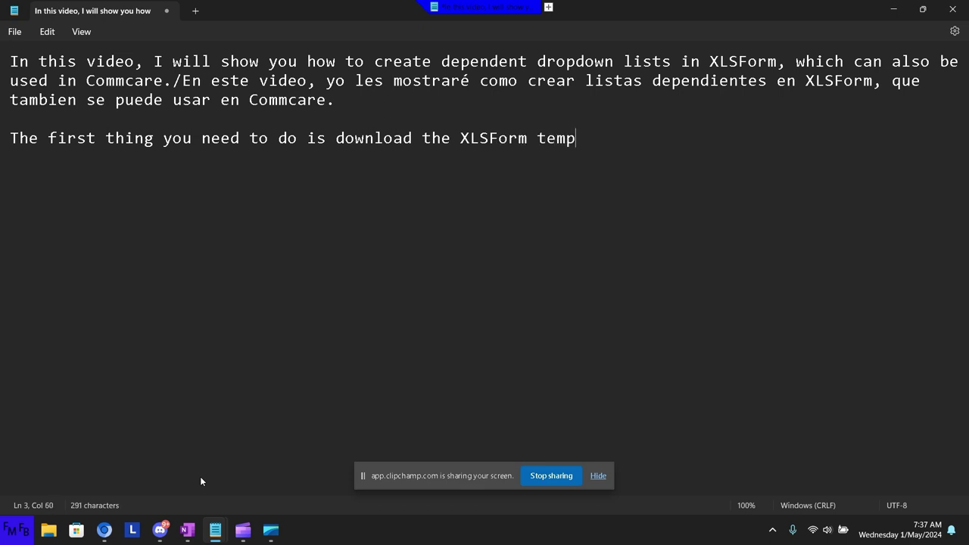
type("late./")
type("La primer")
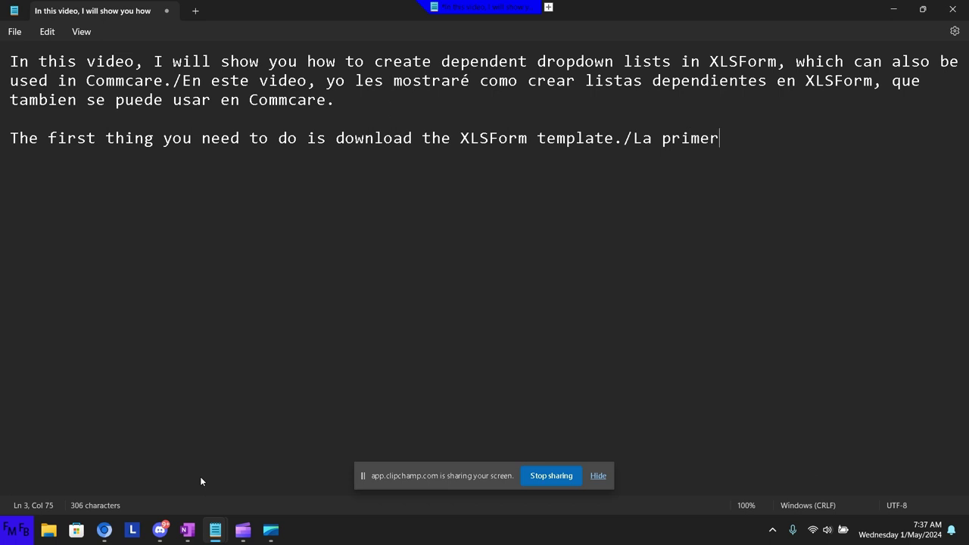
type("a cosa que d")
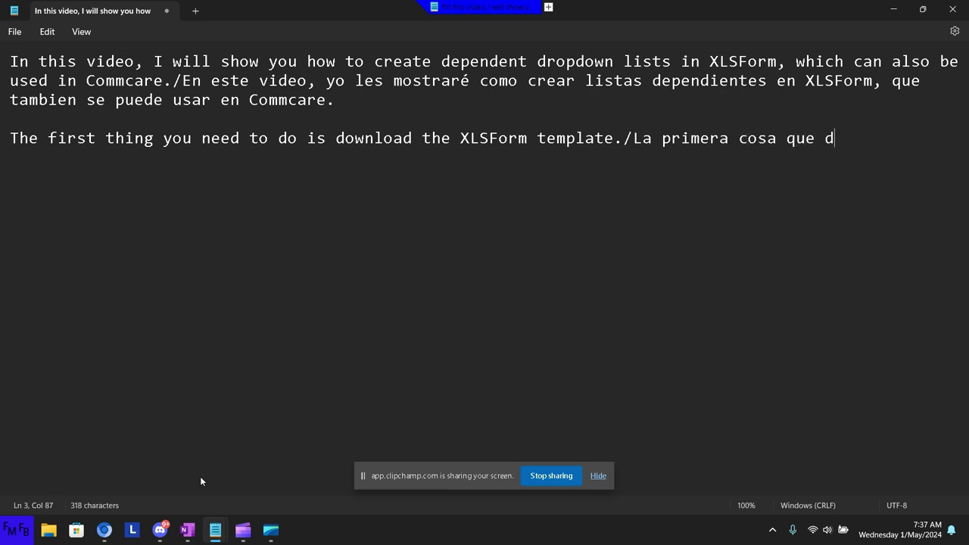
type("eben ")
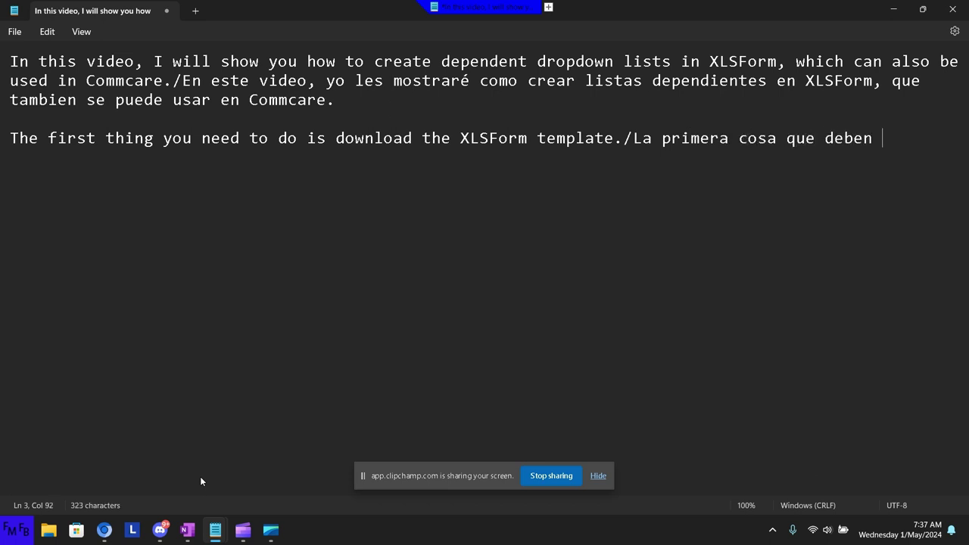
type("hacer e")
type("s desca")
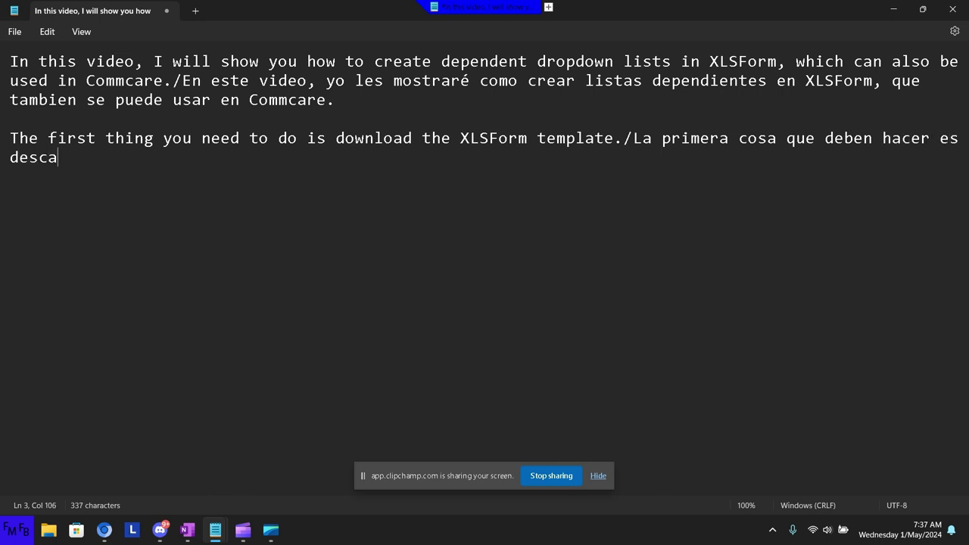
type("rgar el X")
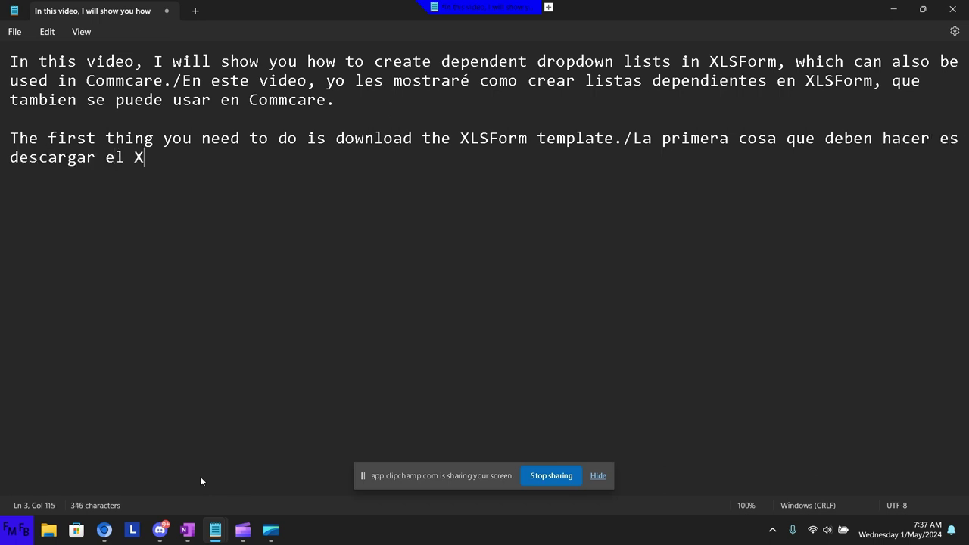
type("LSForm te")
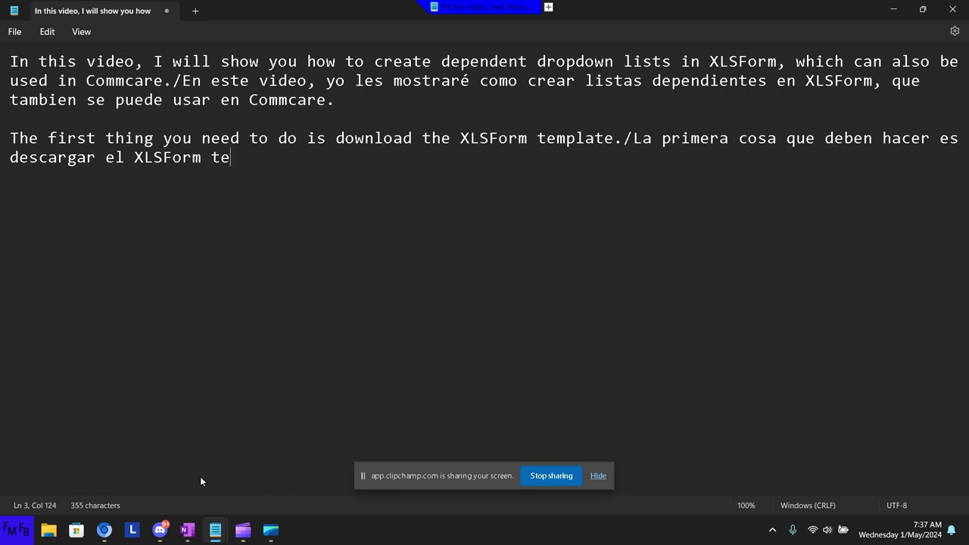
type("mplate")
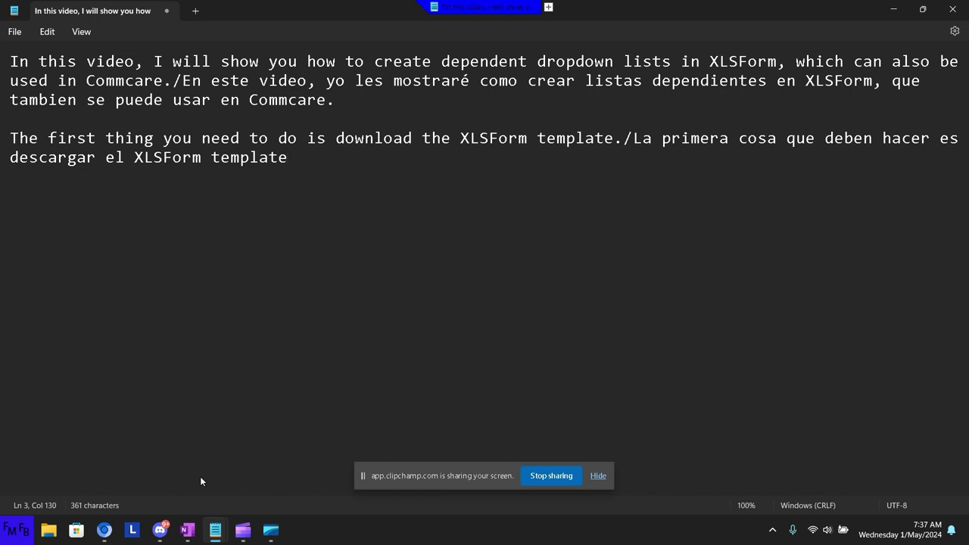
key("ctrl+shift+Left")
key("shift+Left")
key("BackSpace")
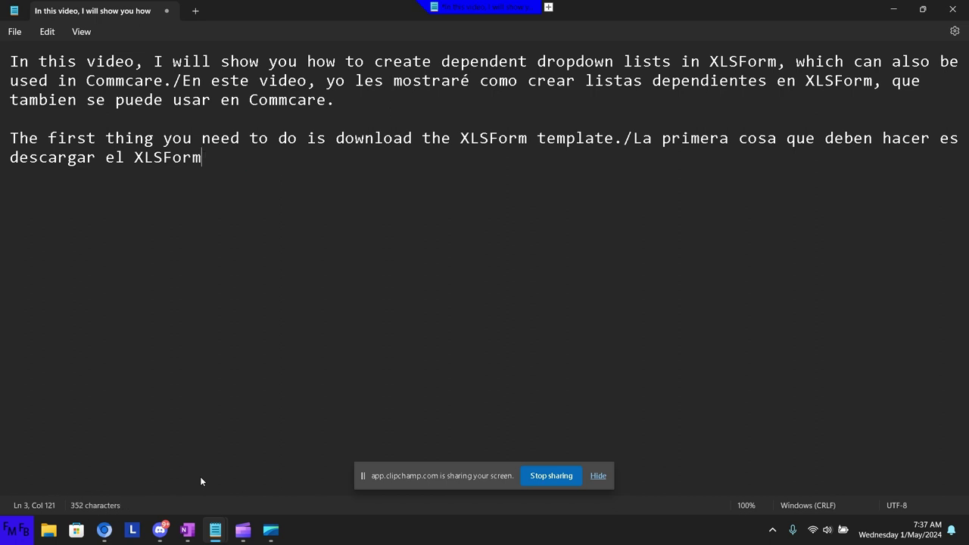
key("ctrl+Left")
key("ctrl+Left")
key("BackSpace")
key("BackSpace")
type("la plan")
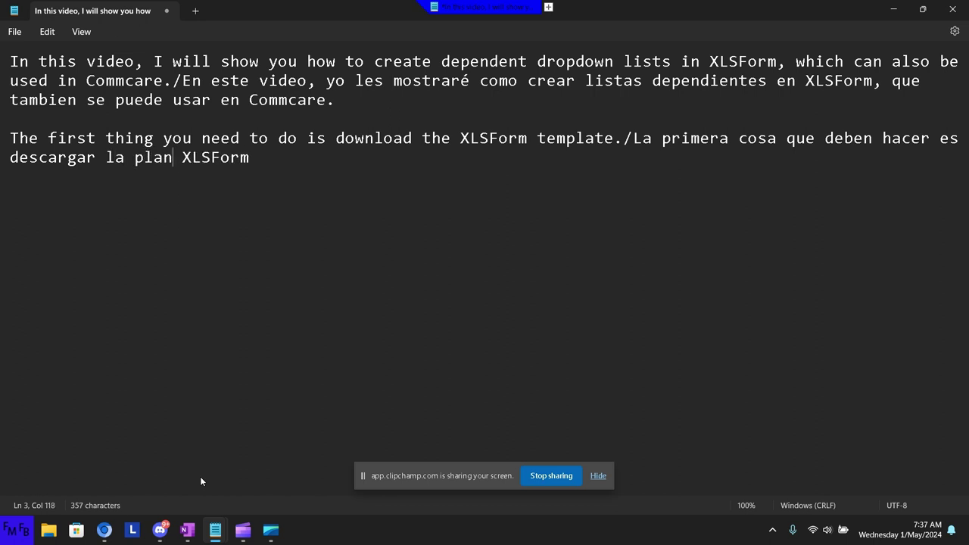
type("tilla de")
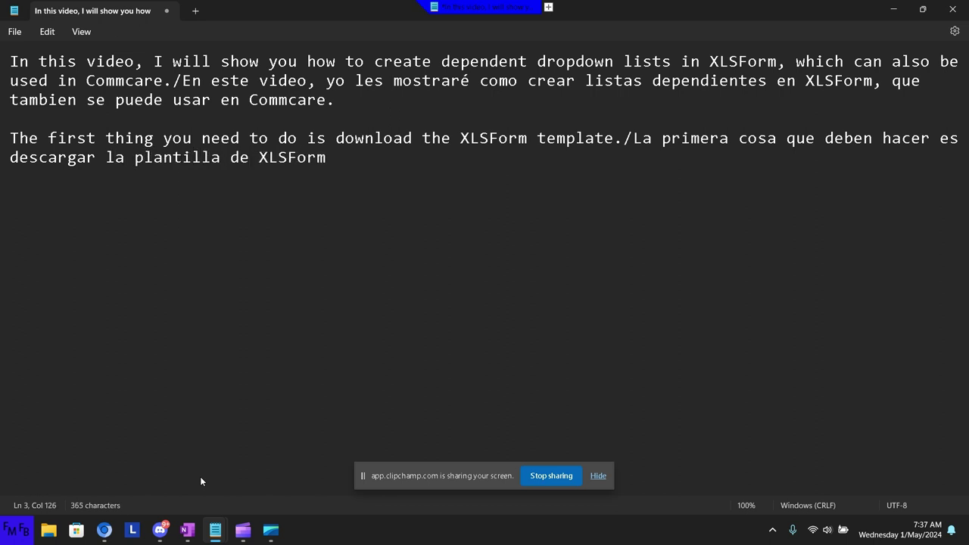
key("End")
Clear all the notes and switch to the ODK Docs browser window.
key("ctrl+a")
key("ctrl+x")
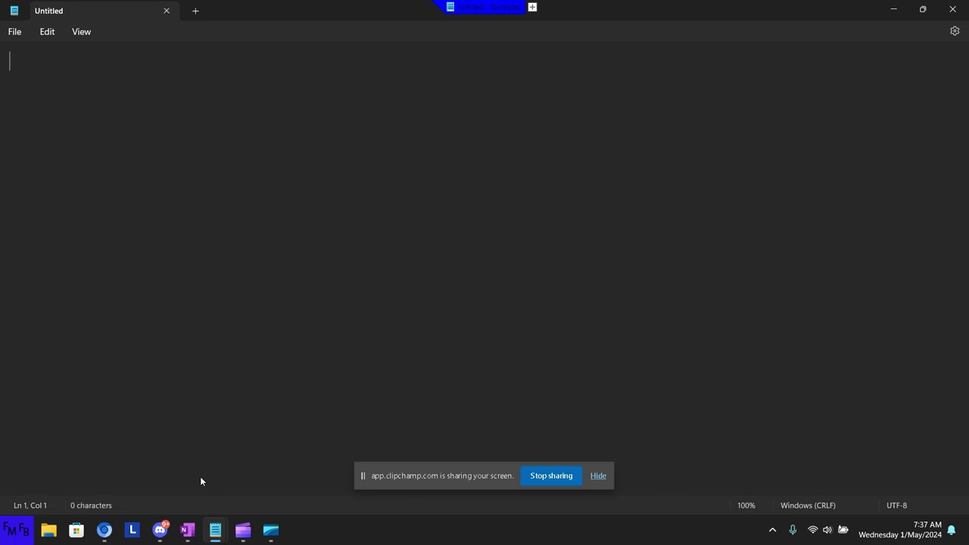
key("alt+Tab")
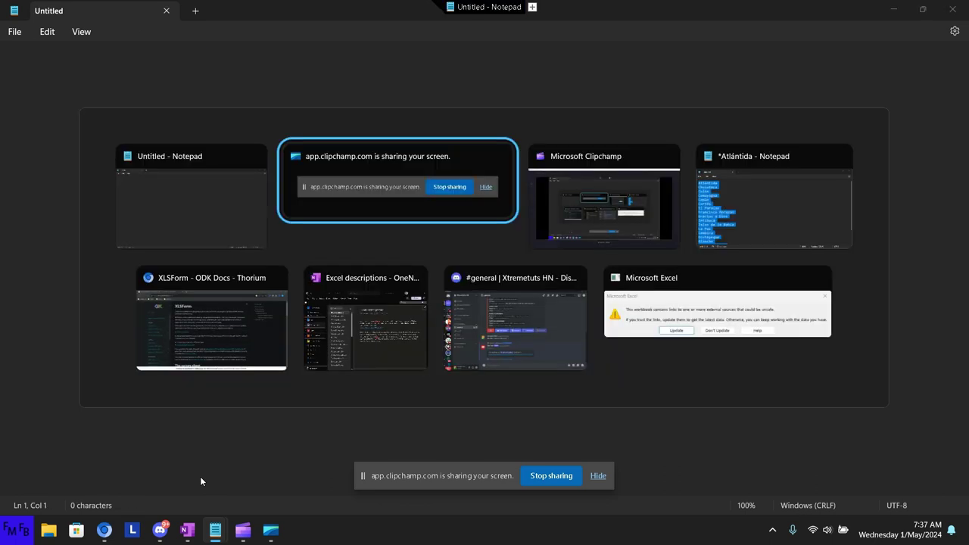
key("alt+Tab")
key("alt+Tab")
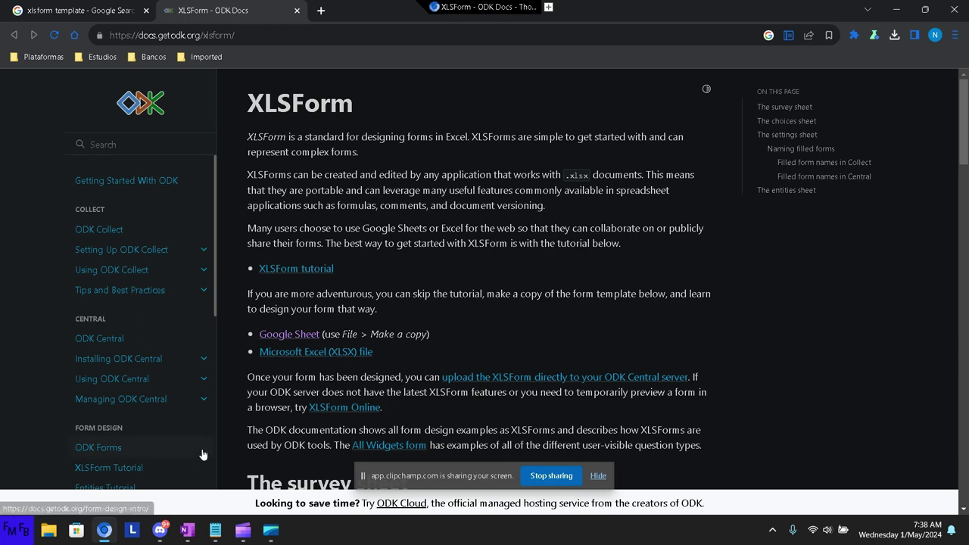
Open the ODK Docs XLSForm search result in a new tab and follow its Google Sheet template link.
left_click(84, 11)
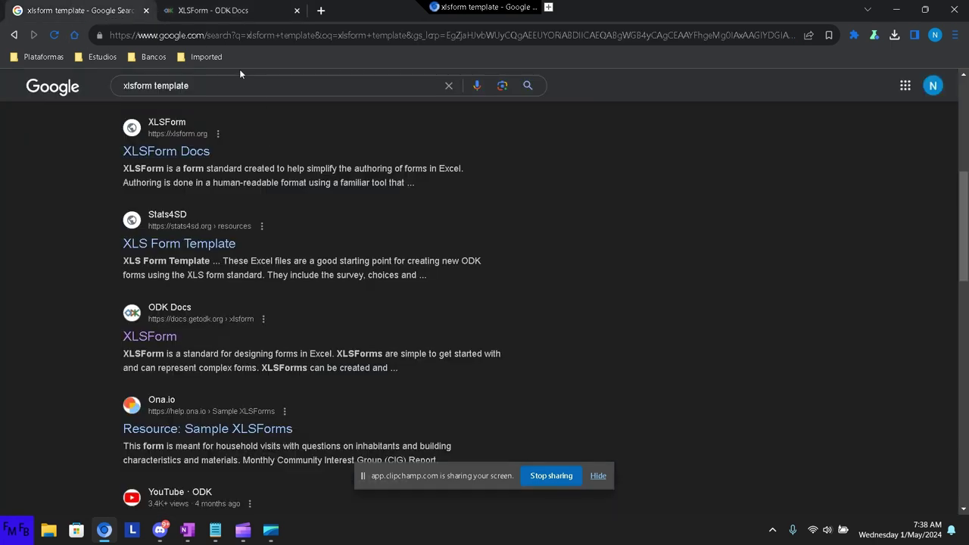
triple_click(217, 74)
scroll(370, 204, "up", 3)
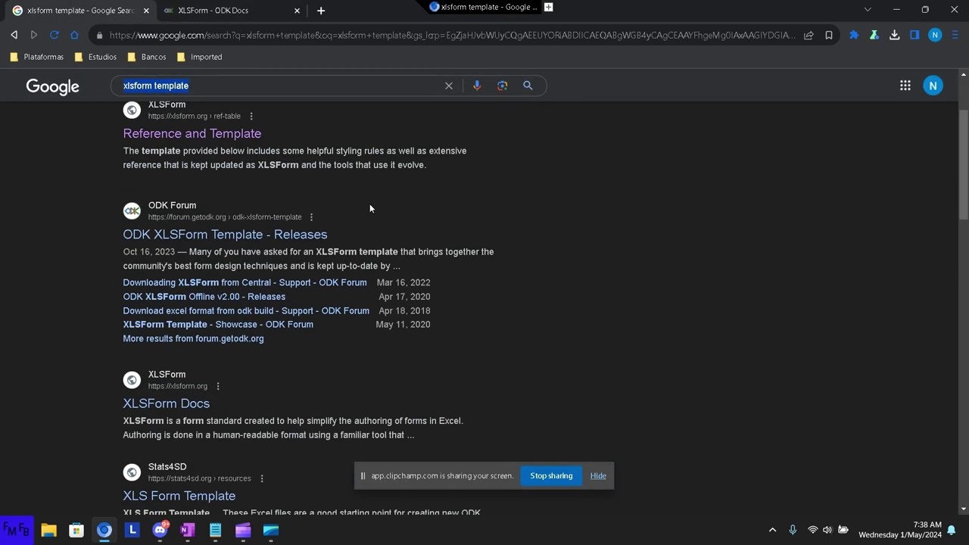
scroll(369, 203, "up", 2)
scroll(370, 204, "down", 2)
scroll(369, 204, "down", 3)
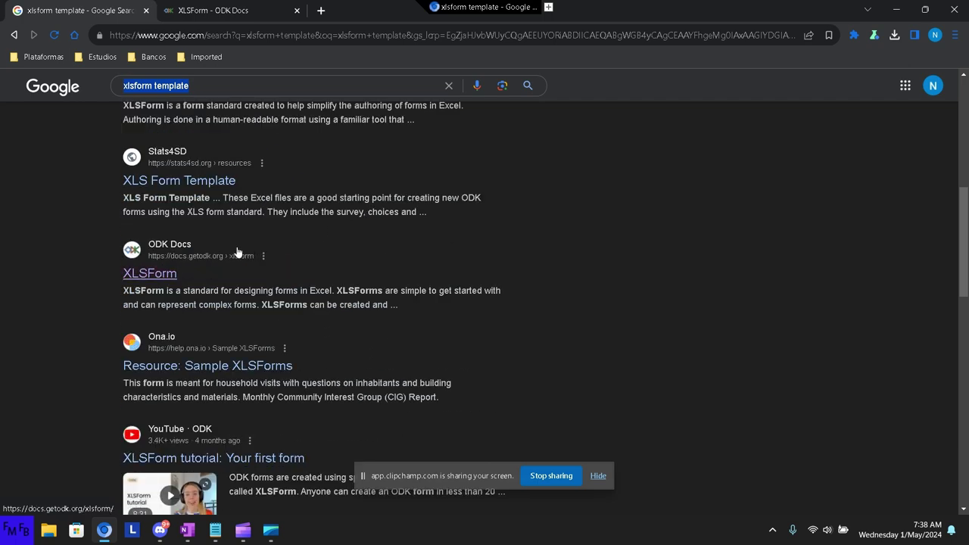
middle_click(171, 274)
key("ctrl+Tab")
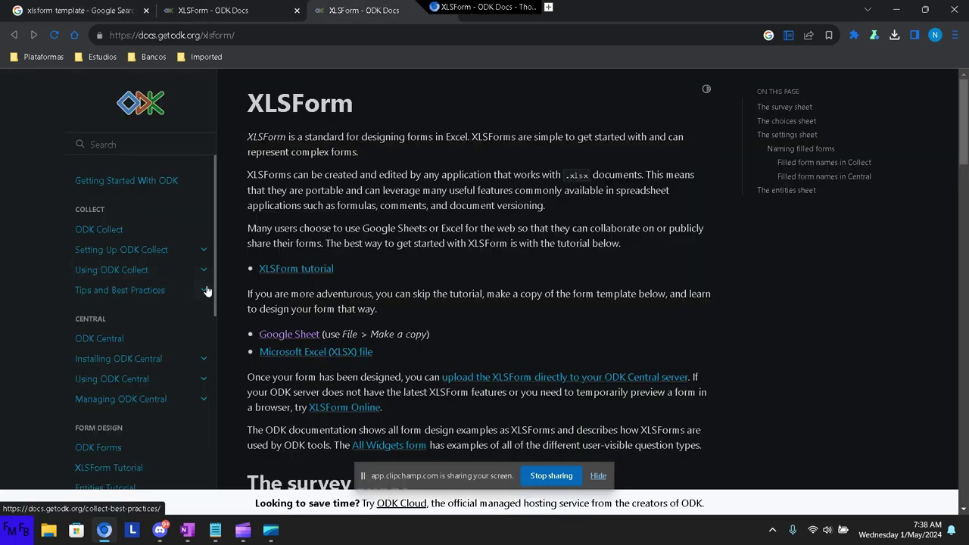
left_click(313, 337)
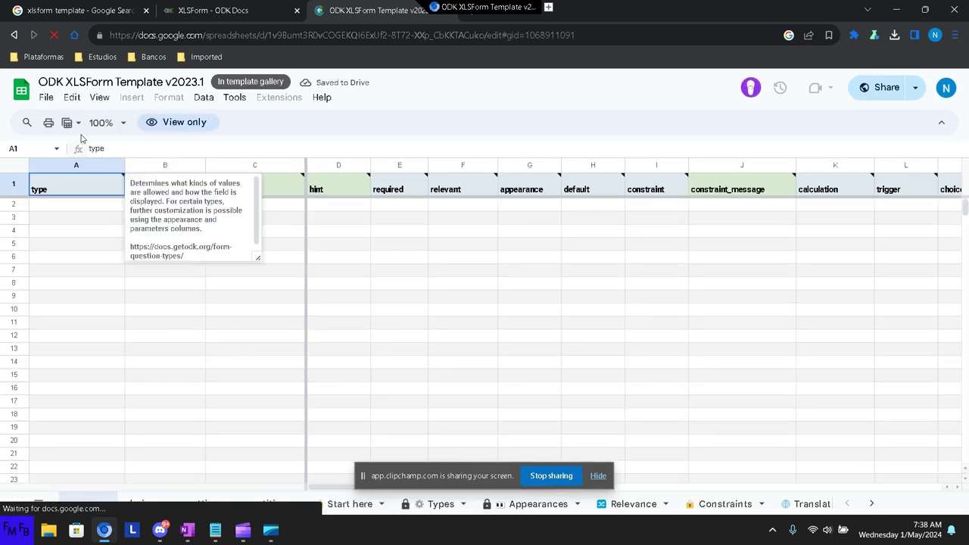
Download the template as Microsoft Excel (.xlsx) and show the downloaded file in its folder.
left_click(46, 97)
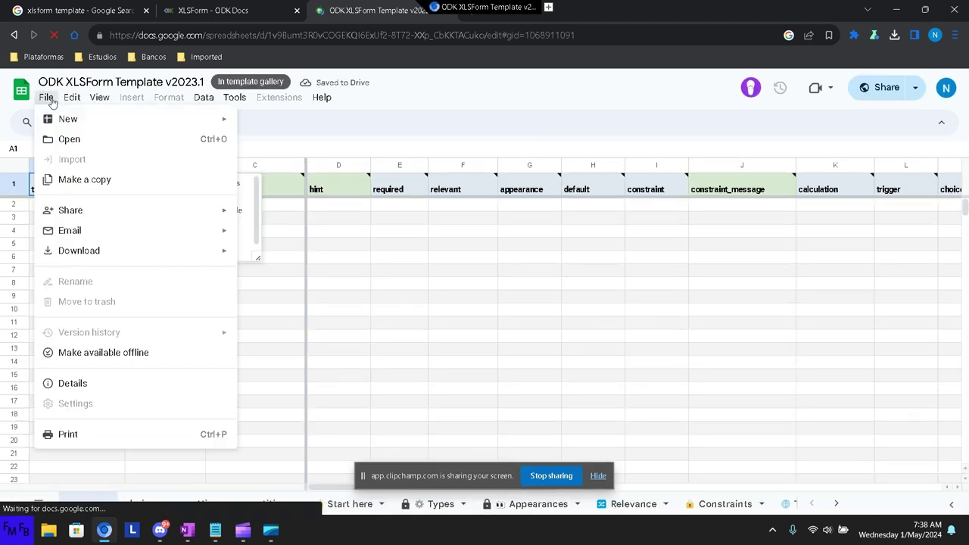
mouse_move(50, 103)
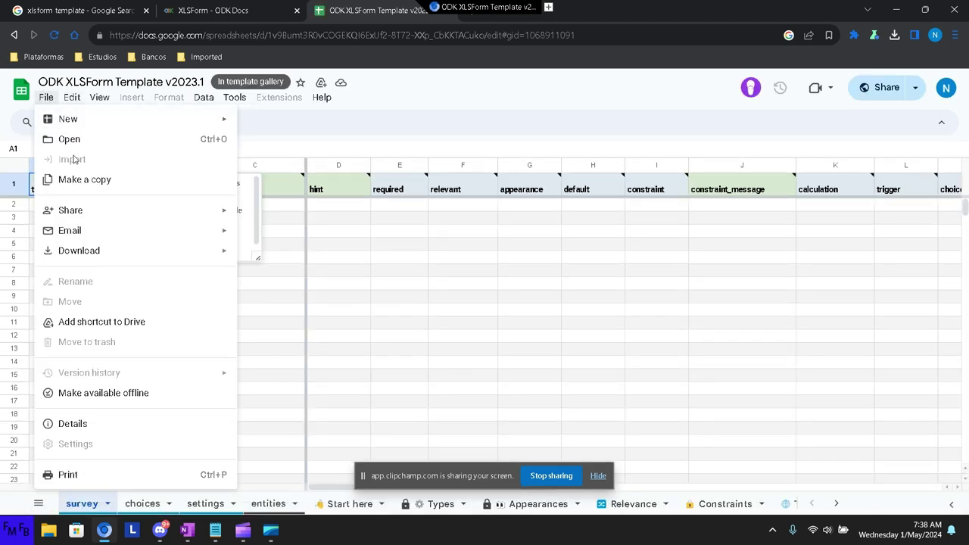
mouse_move(94, 250)
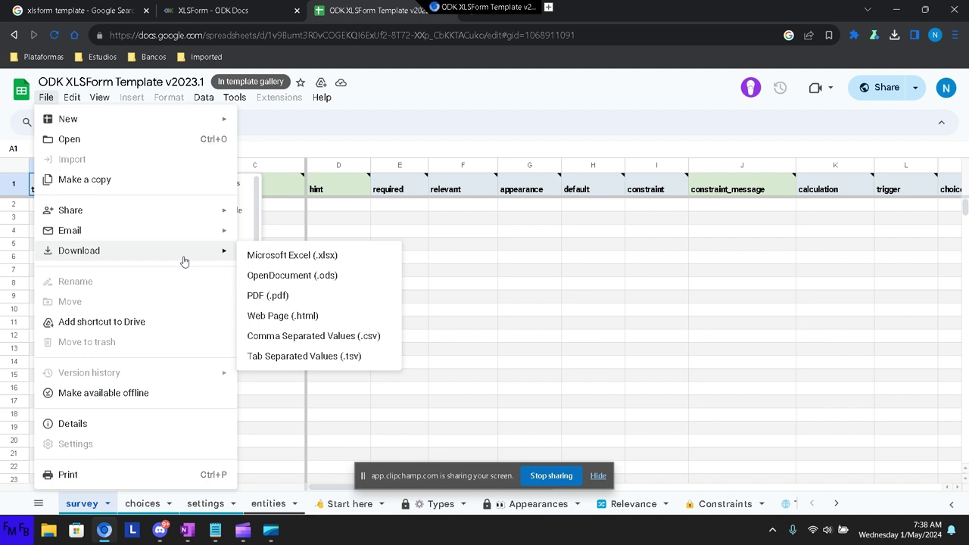
left_click(307, 255)
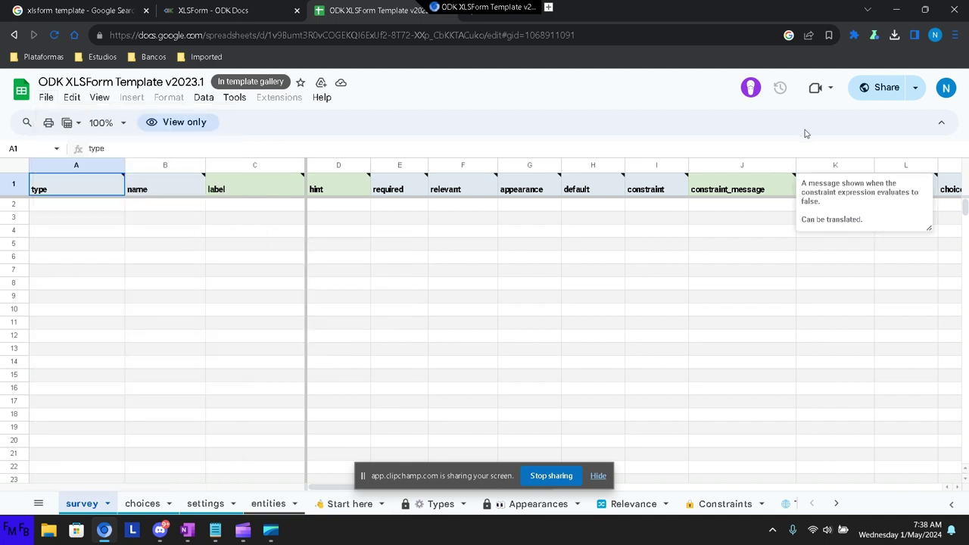
left_click(895, 44)
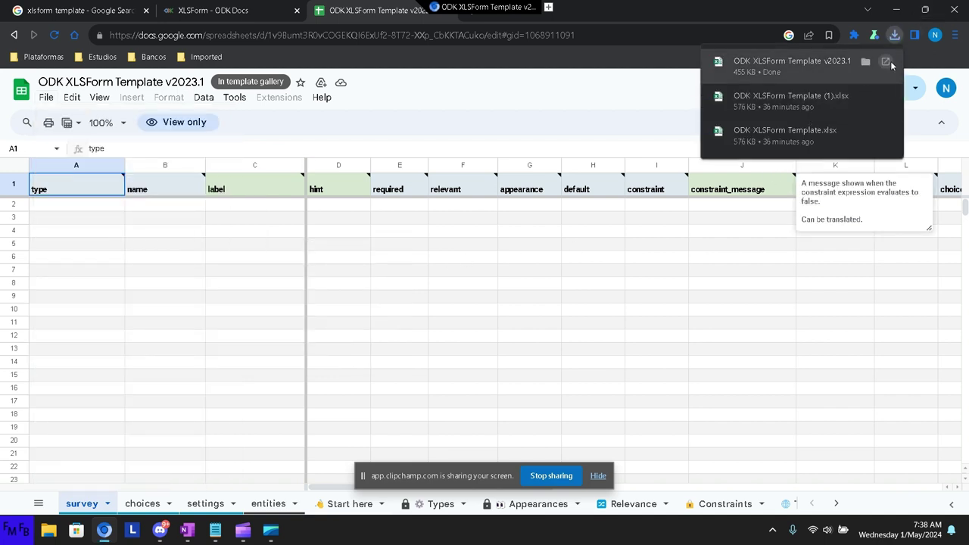
left_click(867, 60)
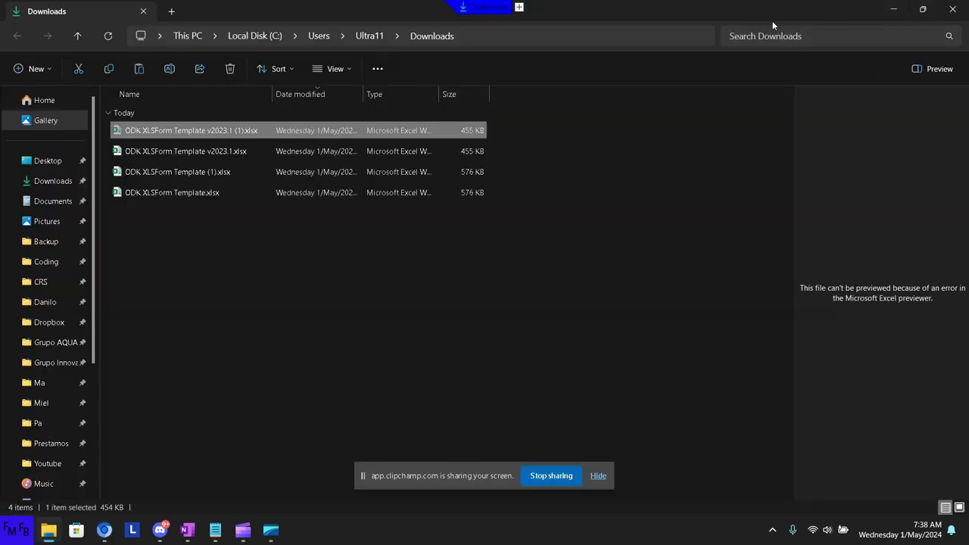
Permanently delete the old template in D:\Forms, paste 'ODK XLSForm Template v2023.1 (1).xlsx' there and open it.
key("ctrl+t")
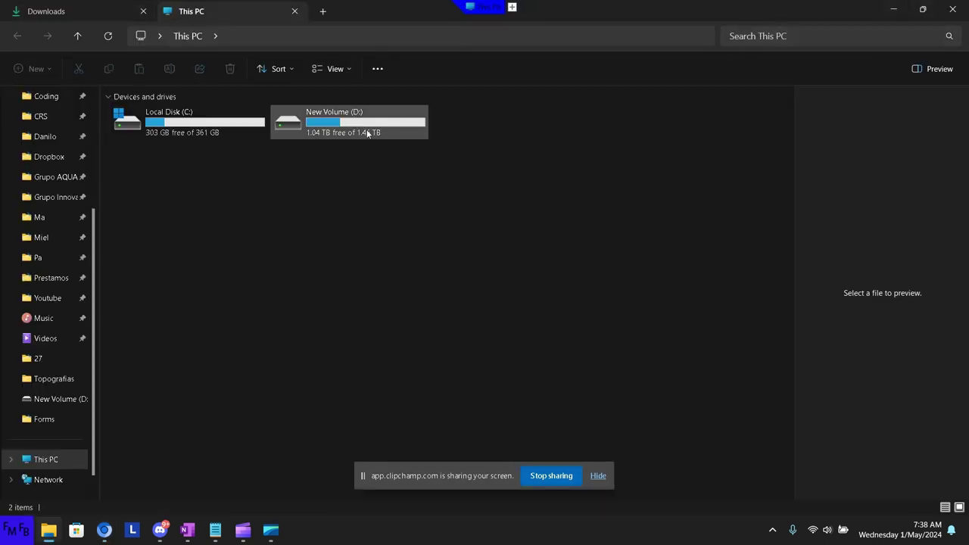
double_click(369, 134)
double_click(330, 137)
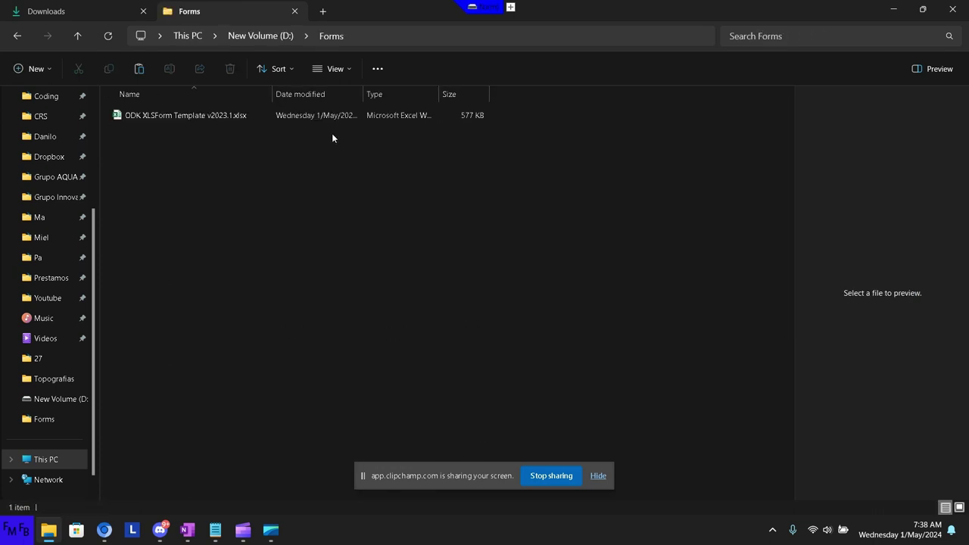
left_click(334, 116)
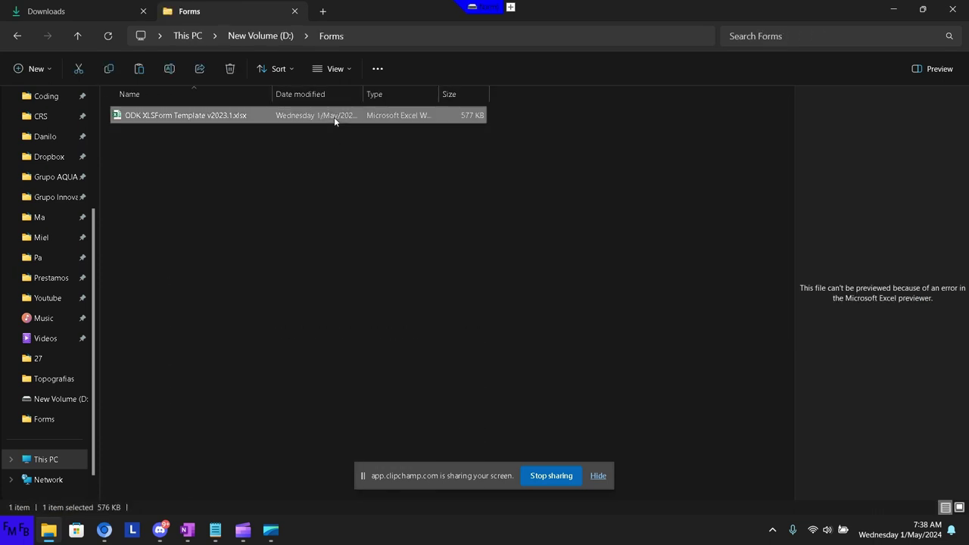
key("shift+Delete")
key("Return")
key("ctrl+z")
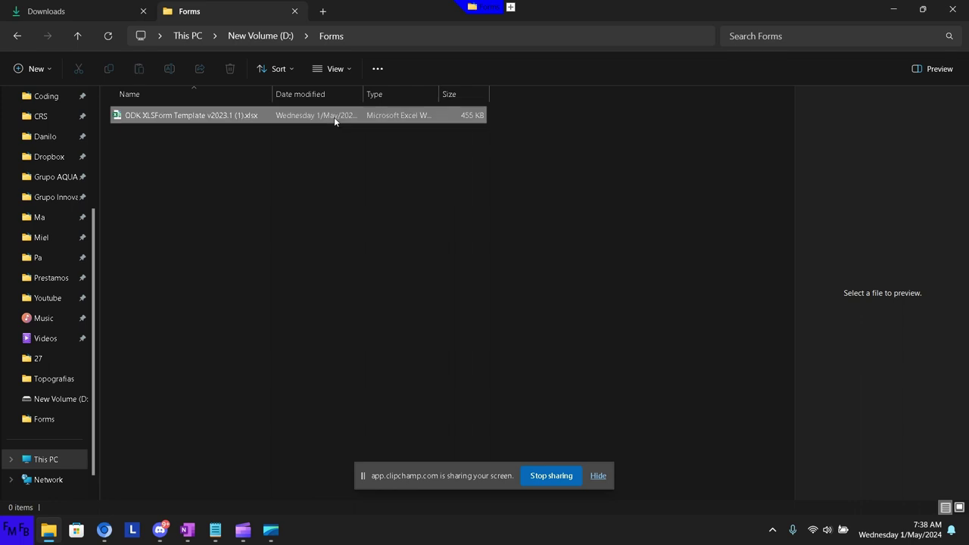
double_click(220, 116)
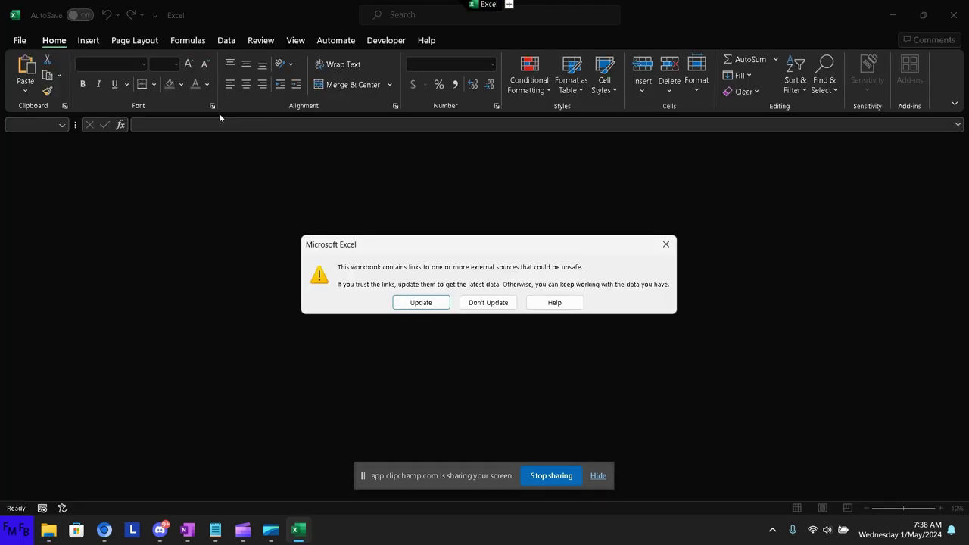
Dismiss the external links warning and add a 'select_one pais' question named cnt in row 2.
key("Return")
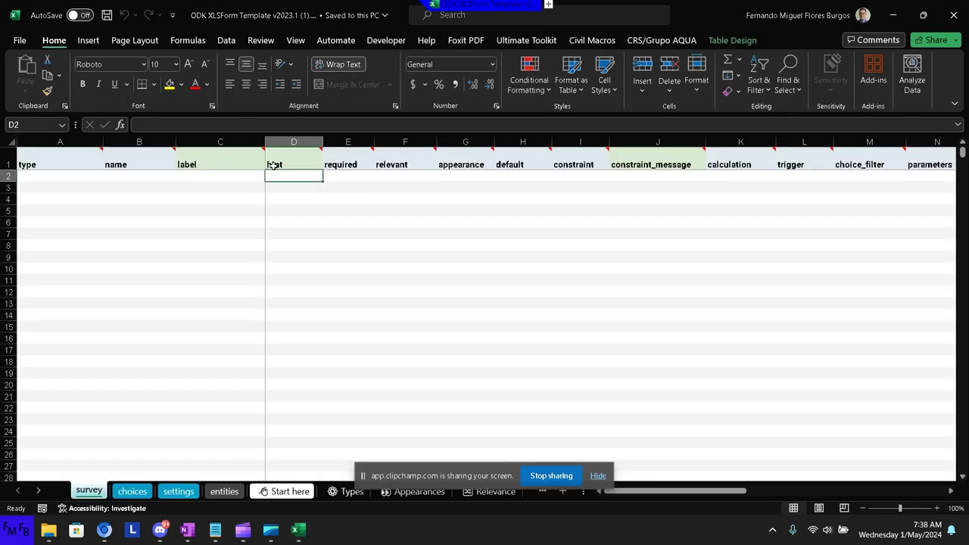
key("Left")
key("Left")
key("Left")
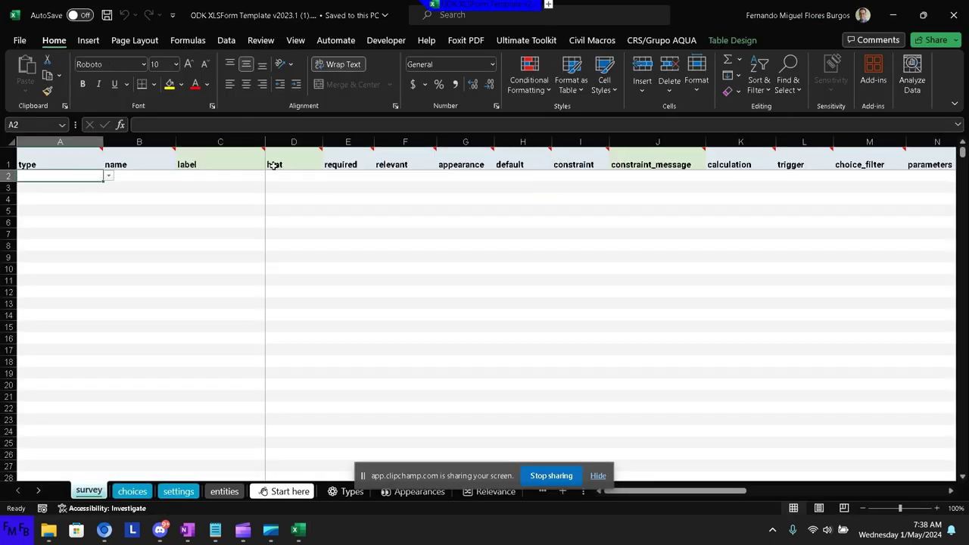
type("s")
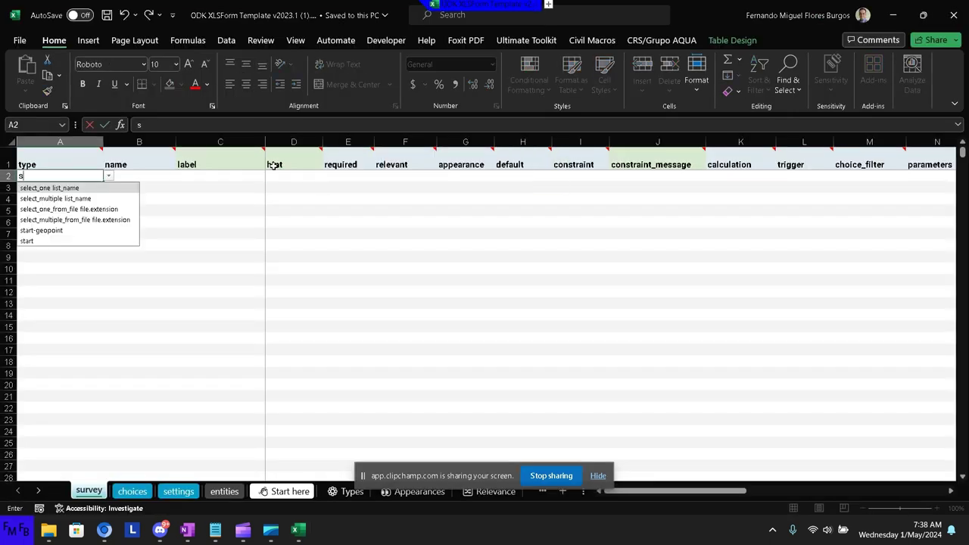
left_click(73, 187)
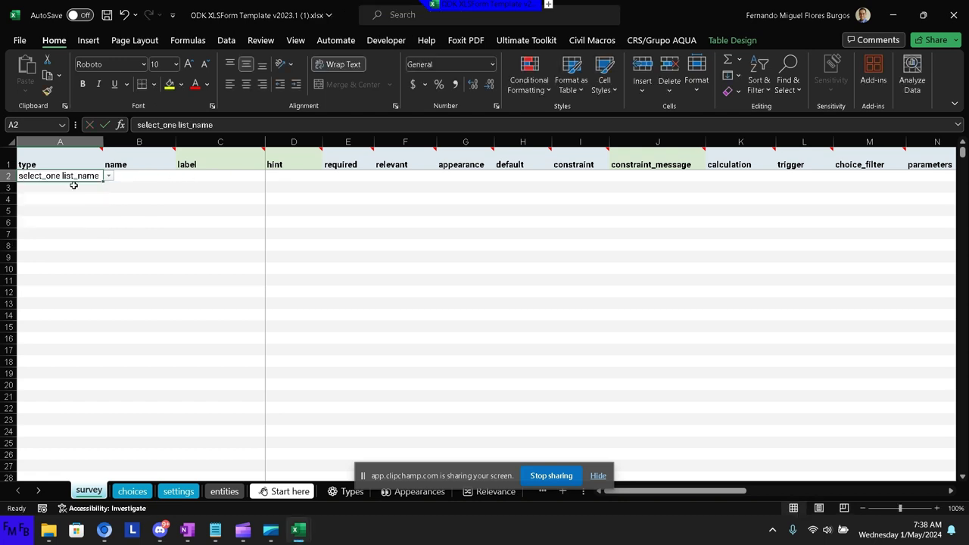
key("F2")
key("shift+Left")
key("shift+Left")
key("shift+Left")
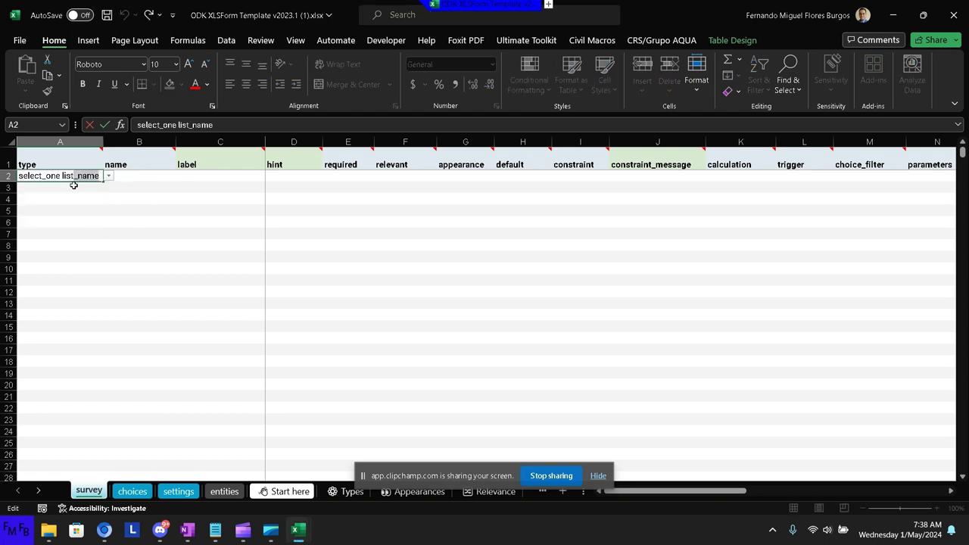
key("shift+Left")
key("shift+Left")
key("shift+Left")
type("p")
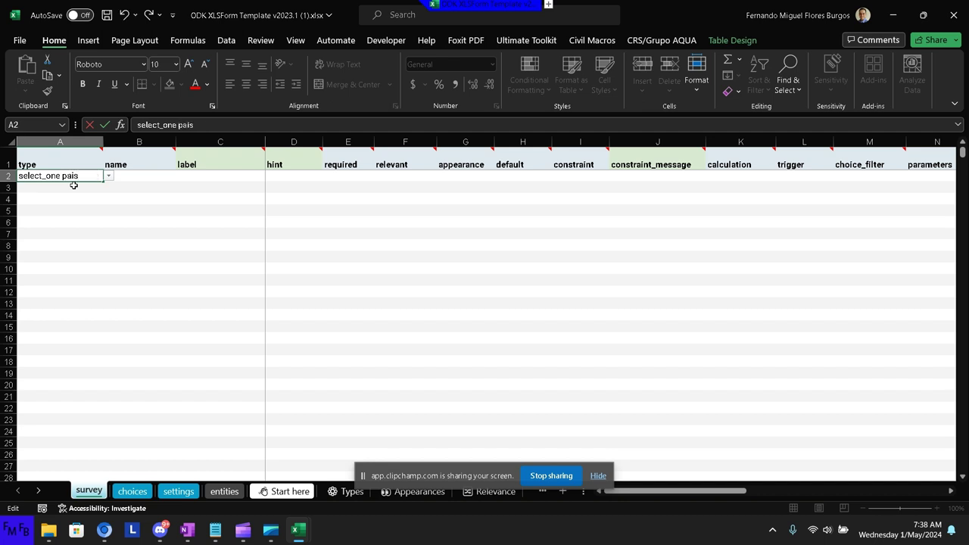
key("Return")
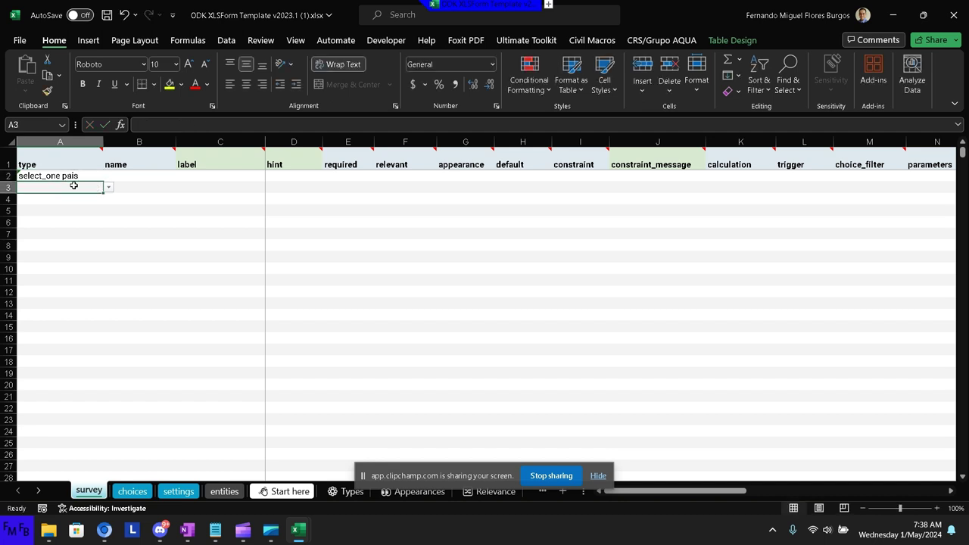
key("Up")
key("Right")
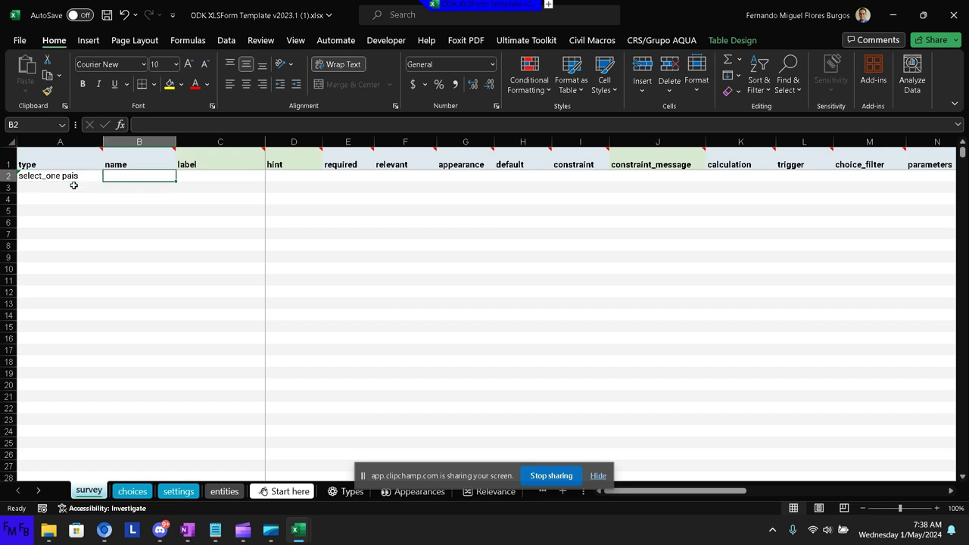
type("cnt")
key("Return")
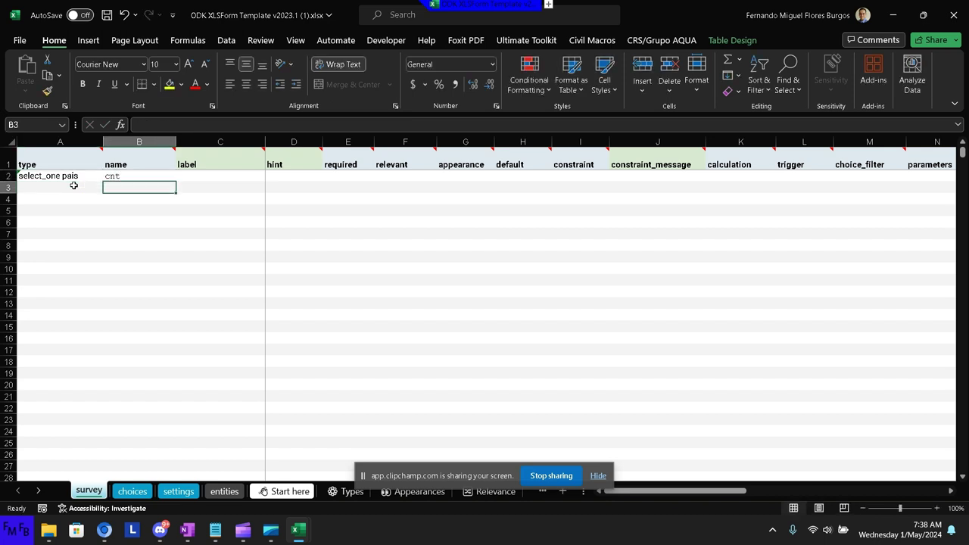
Add a 'select_one departamento' question named dpt in row 3.
key("Left")
type("s")
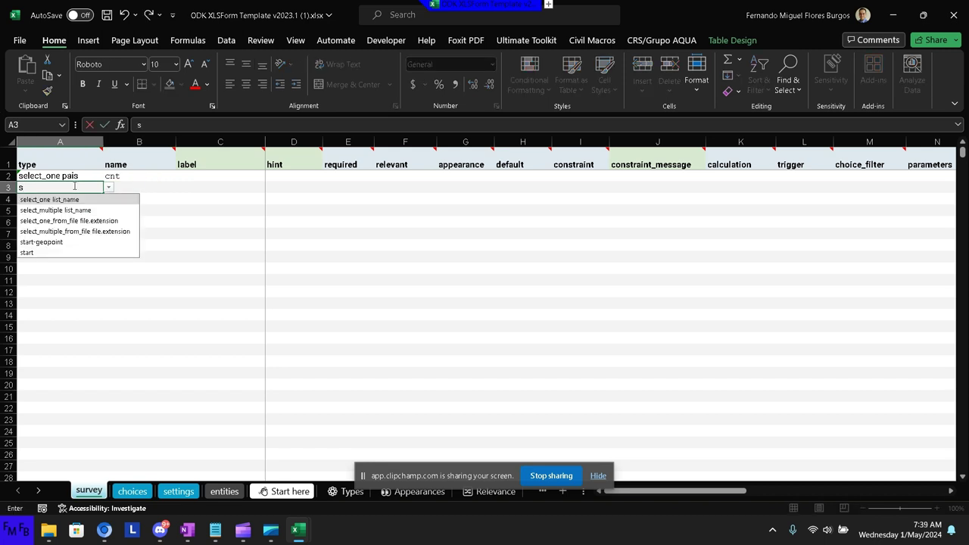
key("Return")
double_click(74, 185)
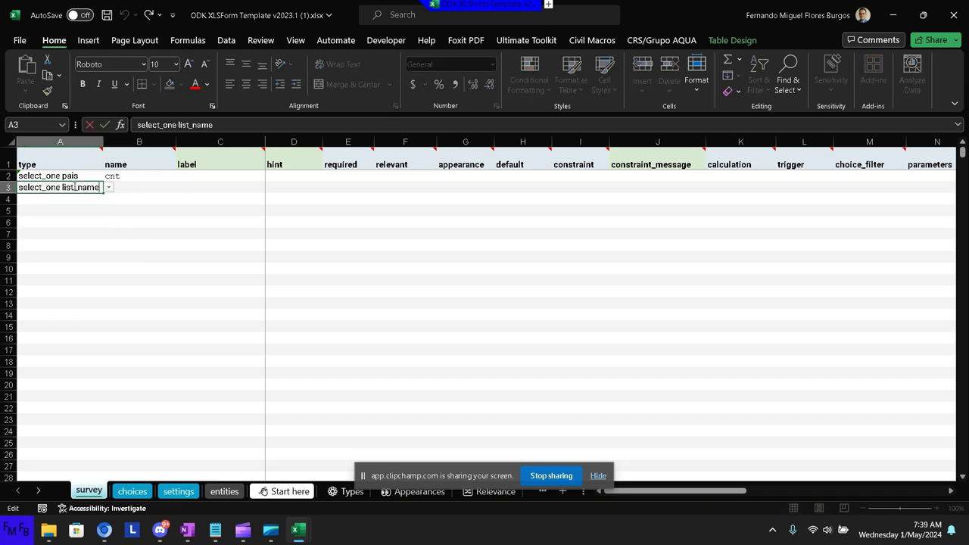
left_click_drag(100, 187, 62, 187)
type("d")
type("epartamento")
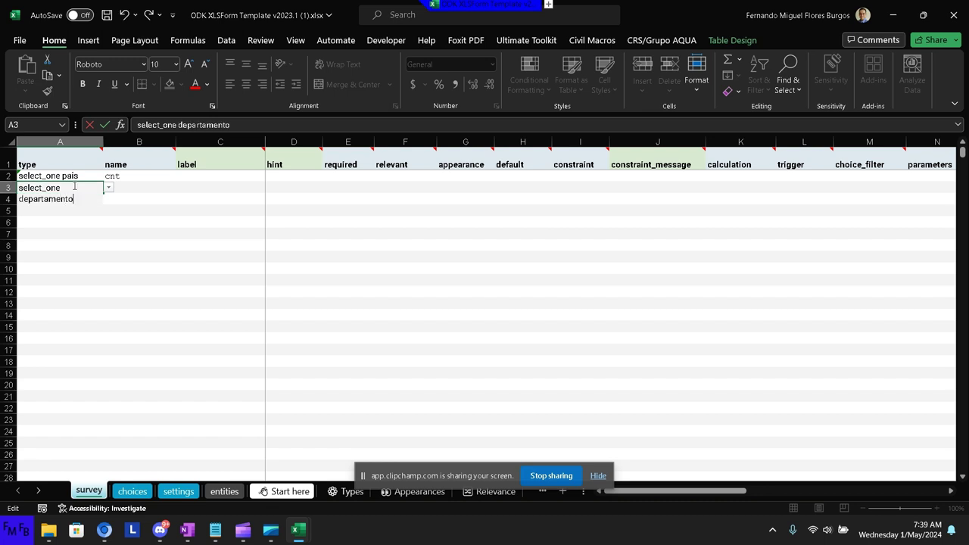
key("Tab")
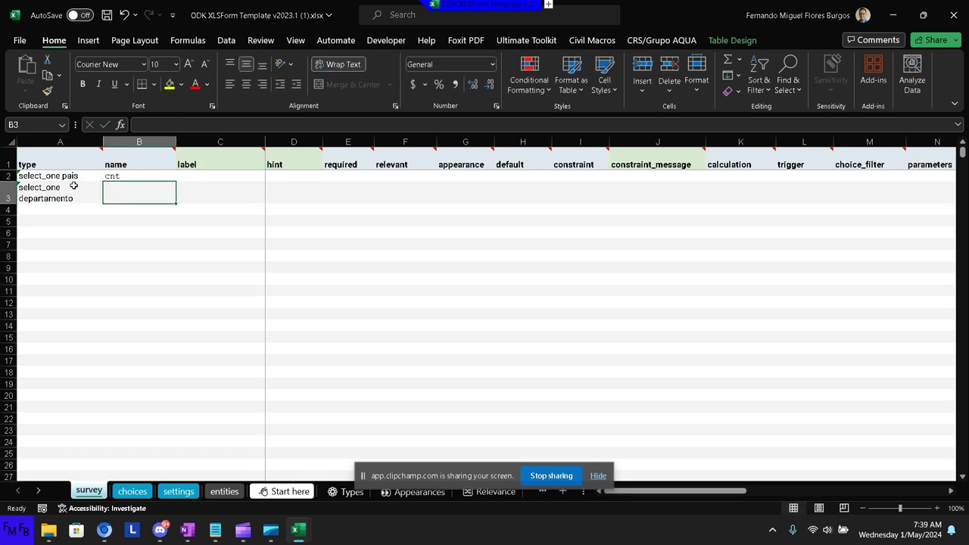
type("dpt")
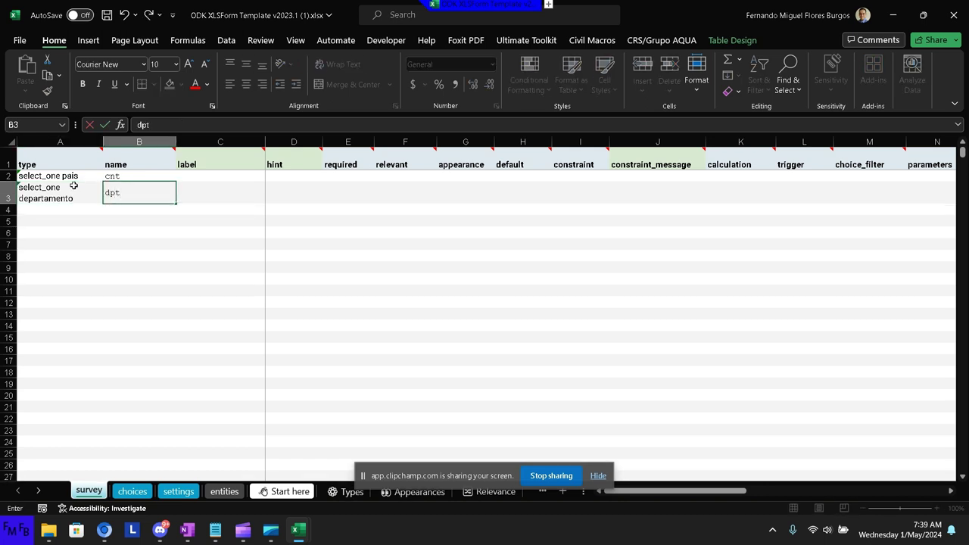
key("Return")
Add a 'select_one ciudad' question named city in row 4.
key("alt+Down")
type("s")
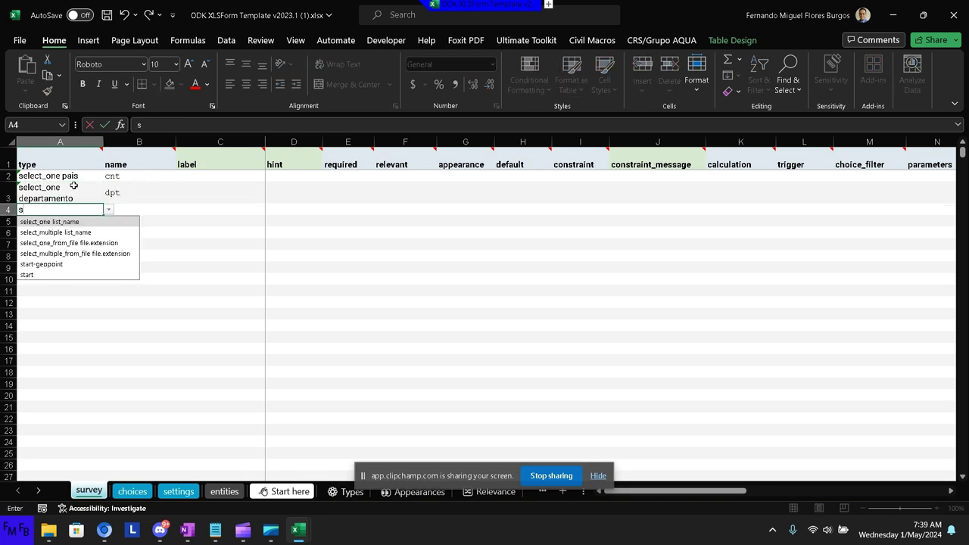
key("Return")
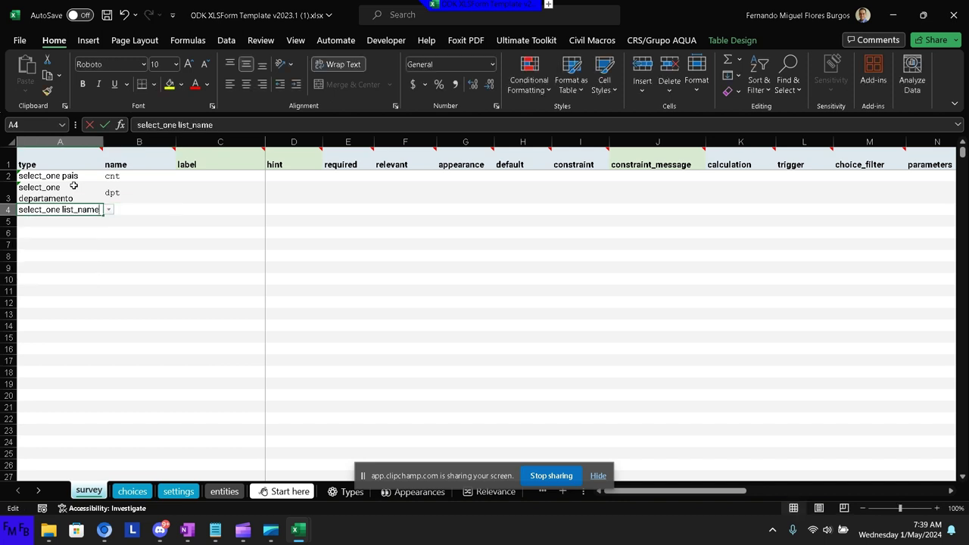
key("F2")
key("shift+Left")
key("shift+Left")
key("shift+Left")
key("shift+Left")
key("shift+Left")
key("shift+Left")
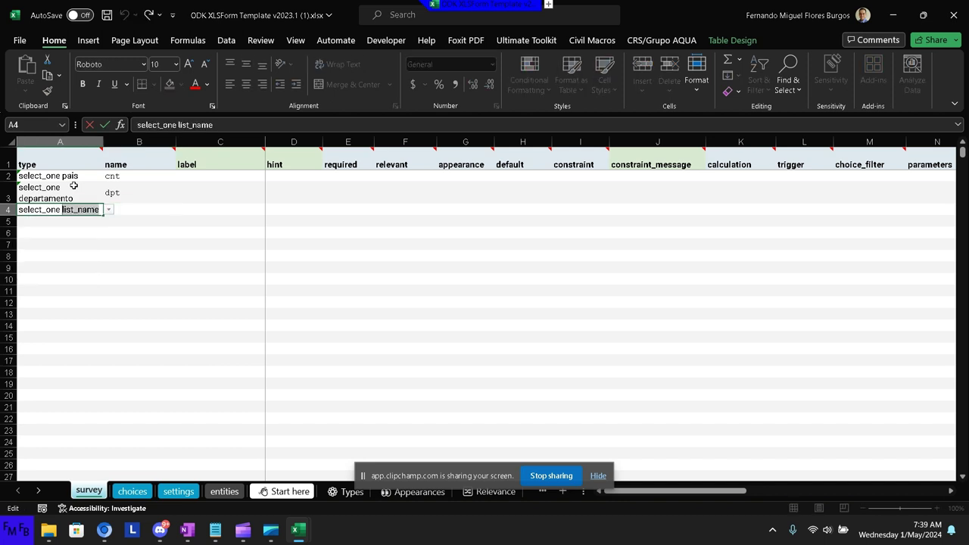
type("ciudad")
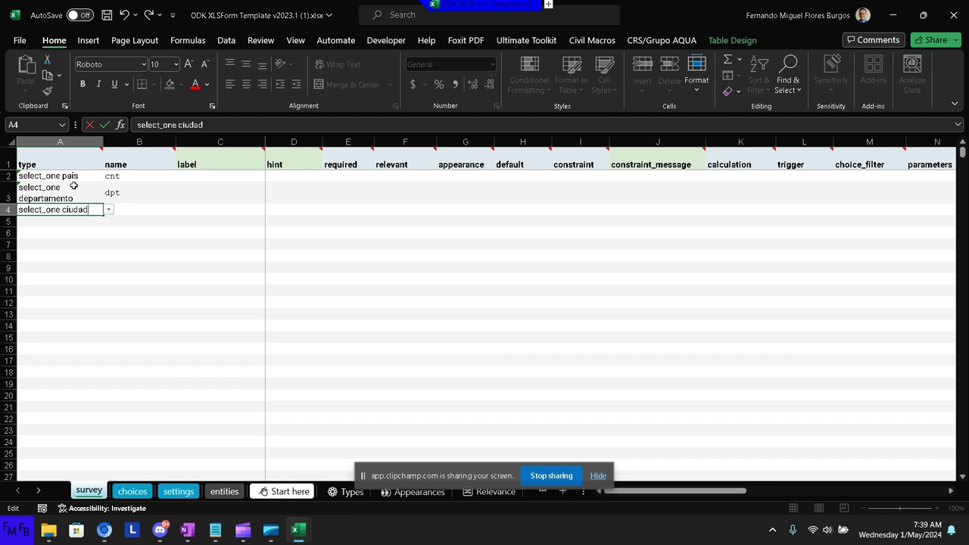
key("Tab")
type("city")
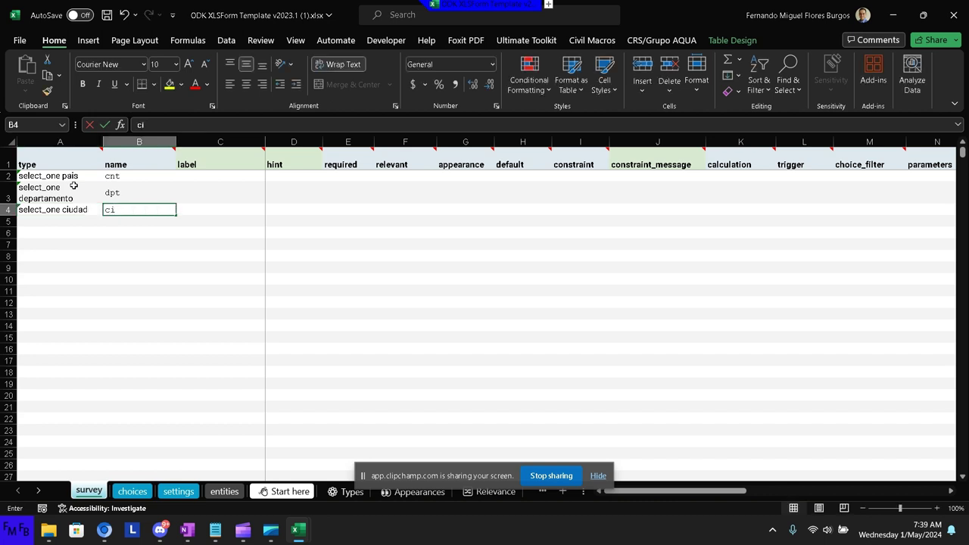
key("Tab")
key("Up")
key("Up")
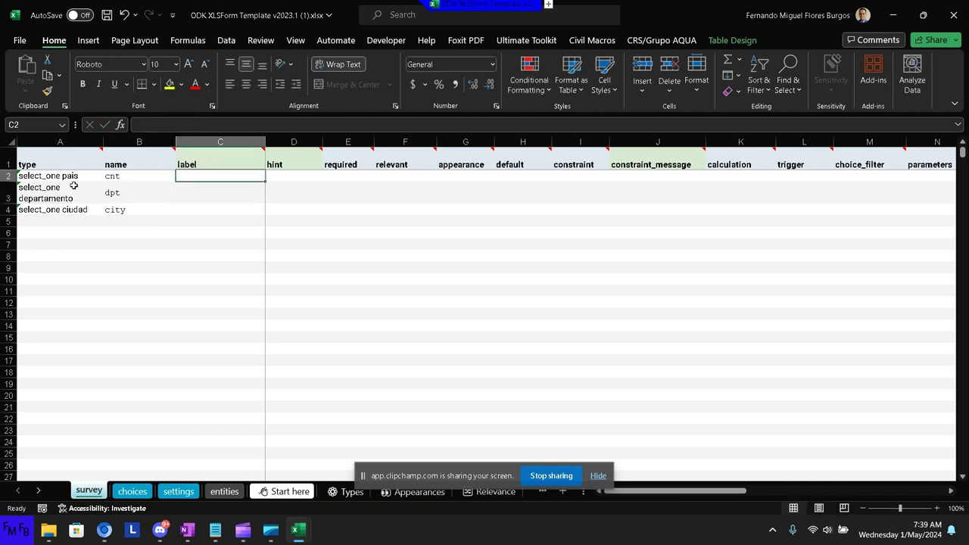
Label the questions 'Seleccione el pais', 'Sleccione el departamento' and 'Seleccione la ciudad', then go to the choices sheet.
type("Selecc")
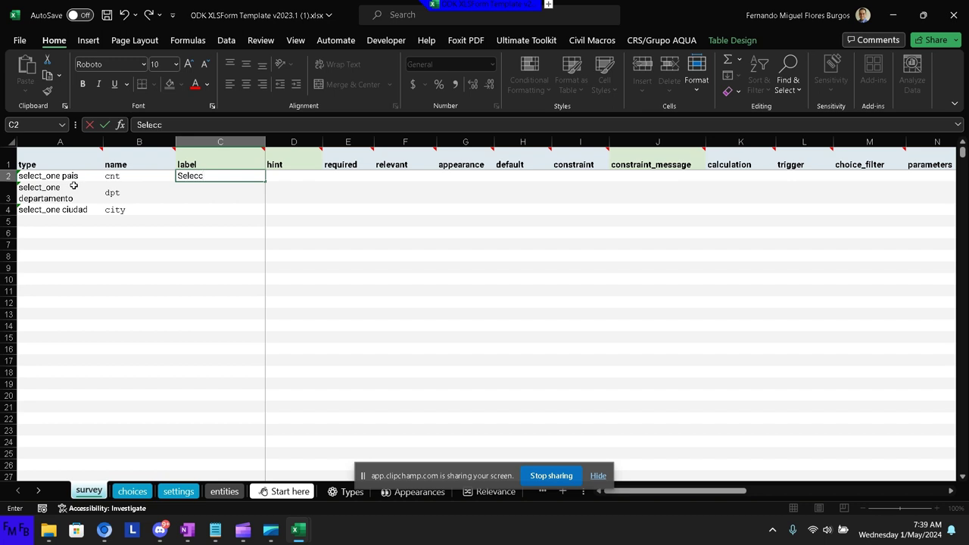
type("ione")
type(" el pais")
key("Return")
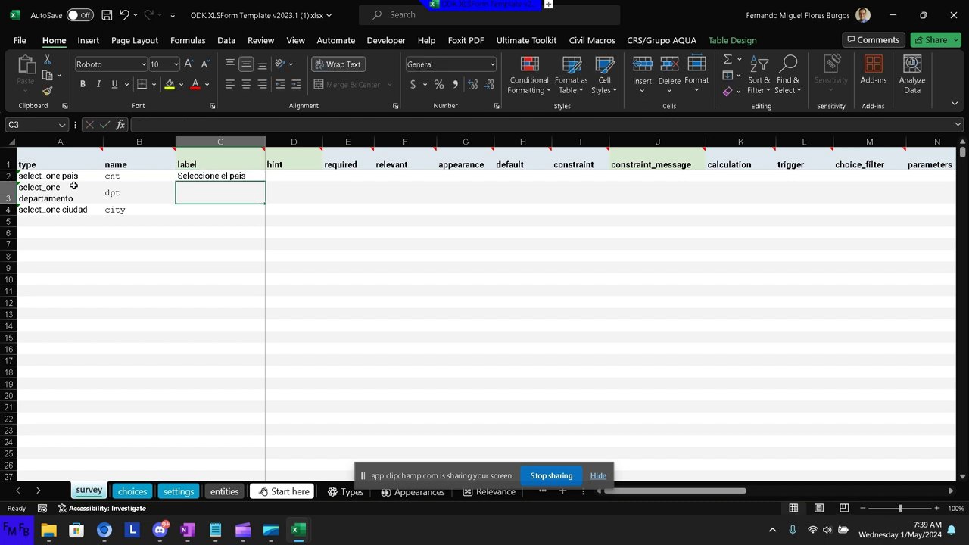
type("Sleccio")
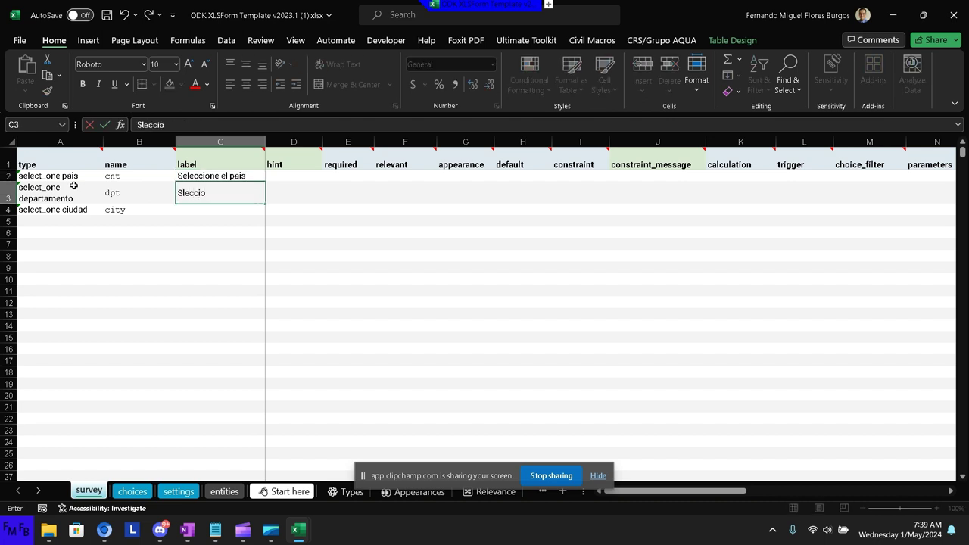
type("ne el depa")
type("rtamento")
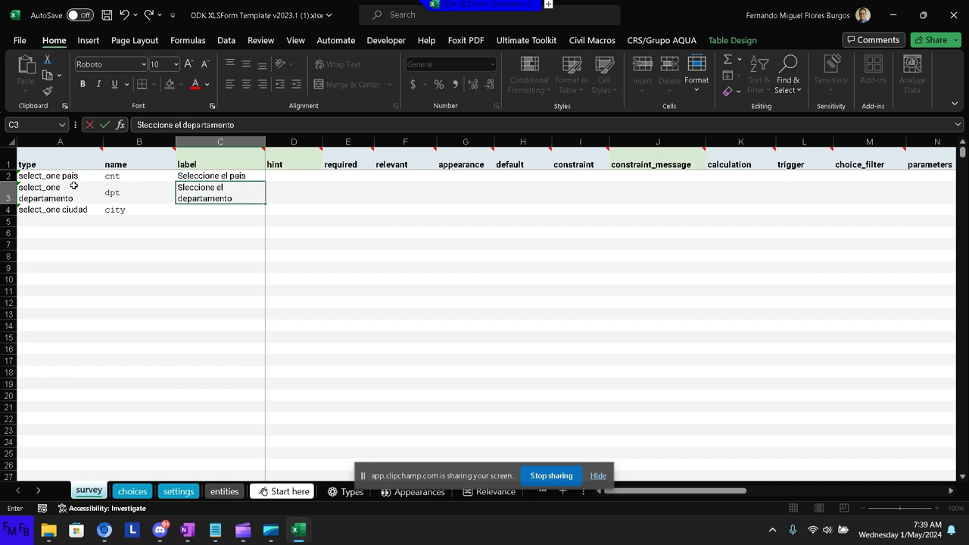
key("Return")
type("S")
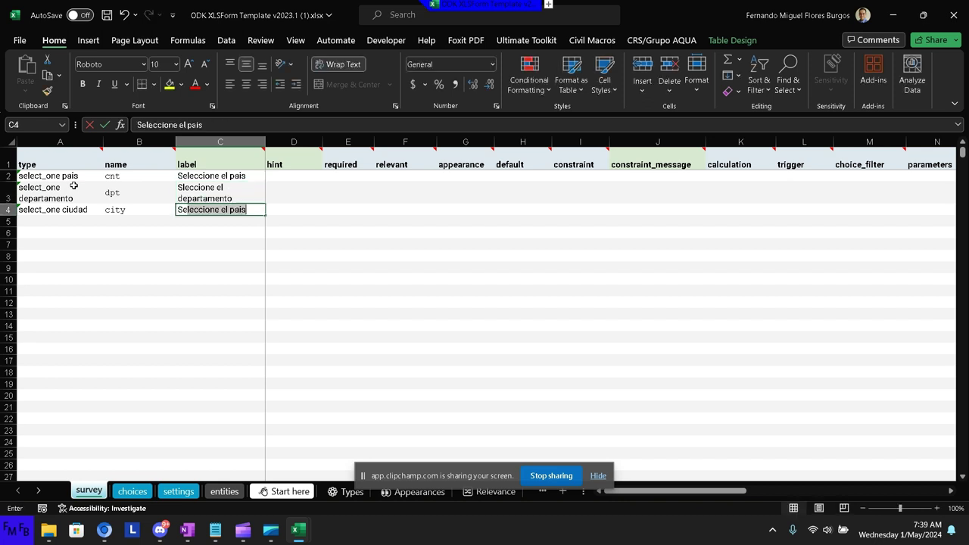
type("eleccione ")
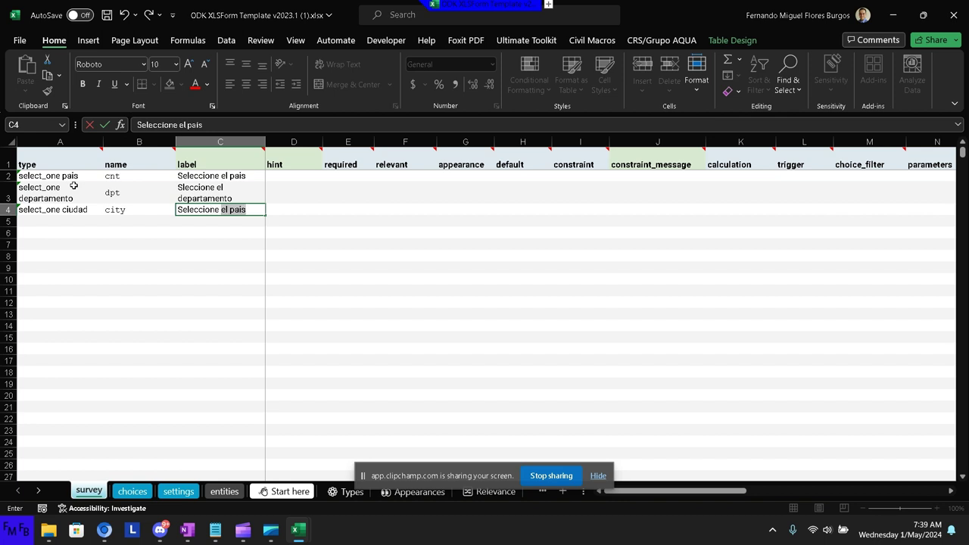
type("la ciudad")
left_click(130, 490)
Add two pais choices named honduras and salvador on the choices sheet.
key("Left")
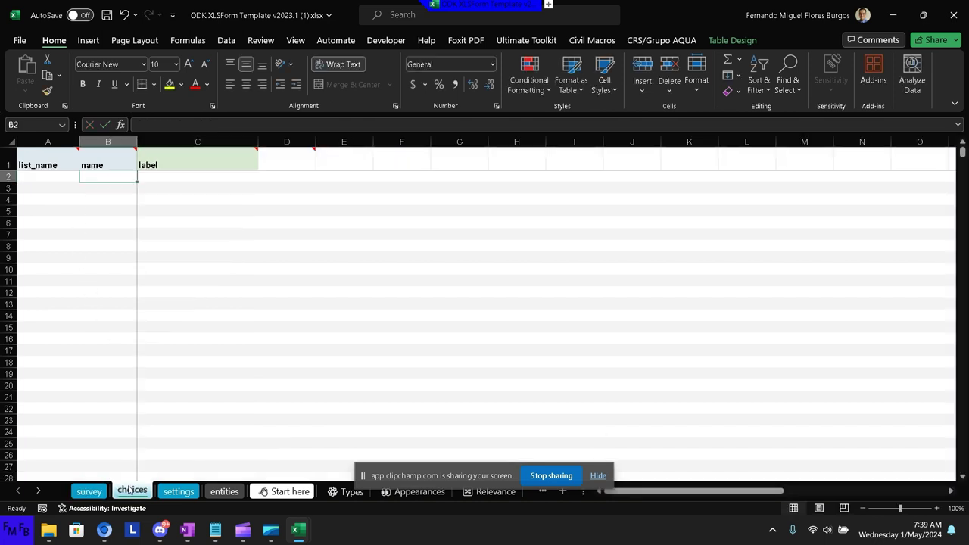
key("Left")
type("pai")
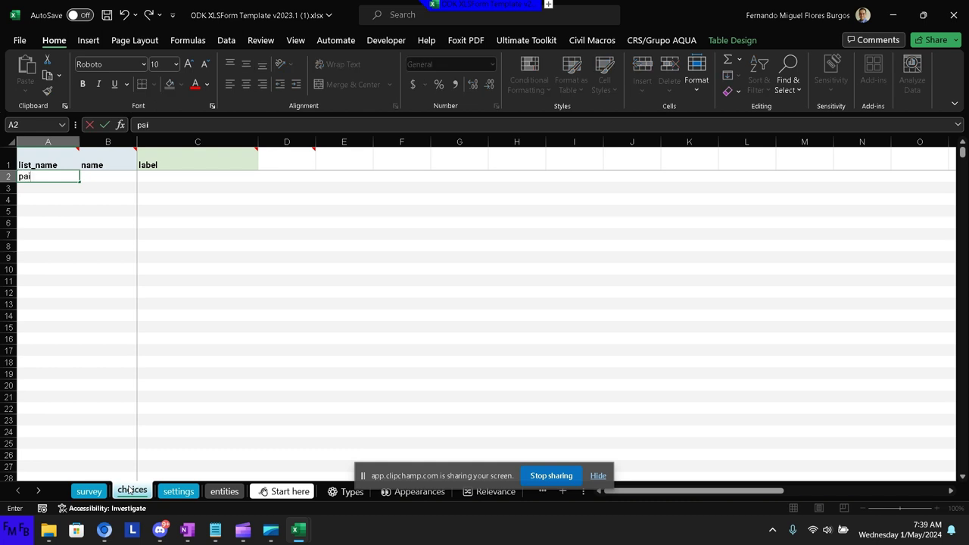
type("s")
key("Tab")
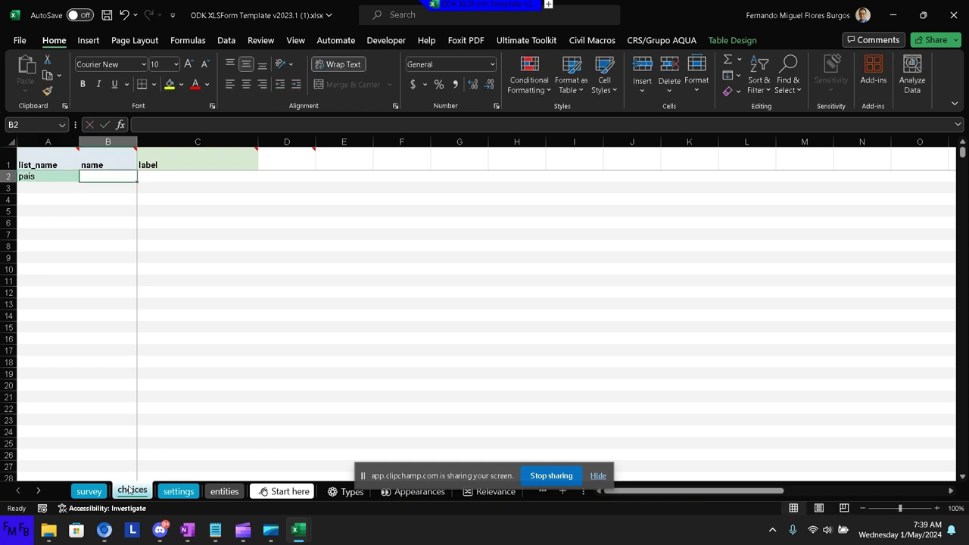
type("honduras")
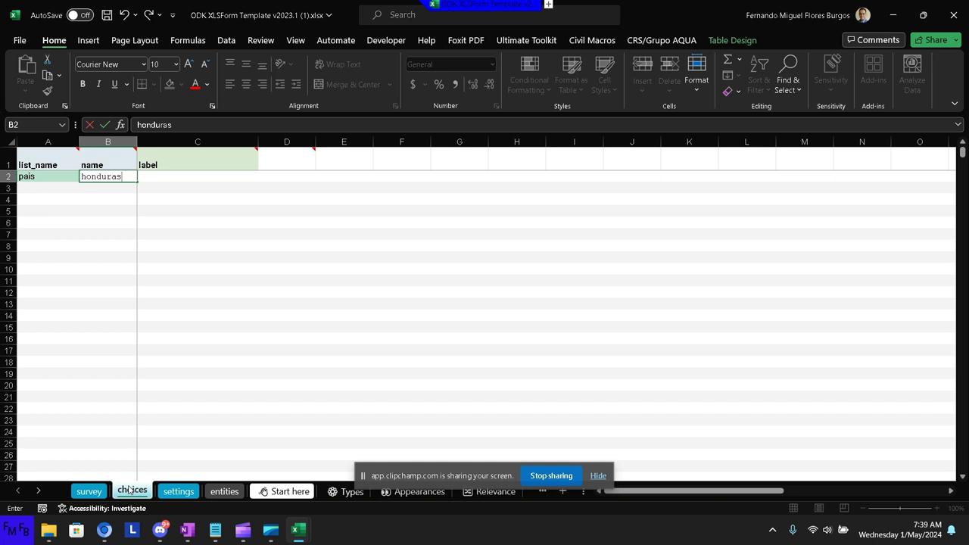
key("Tab")
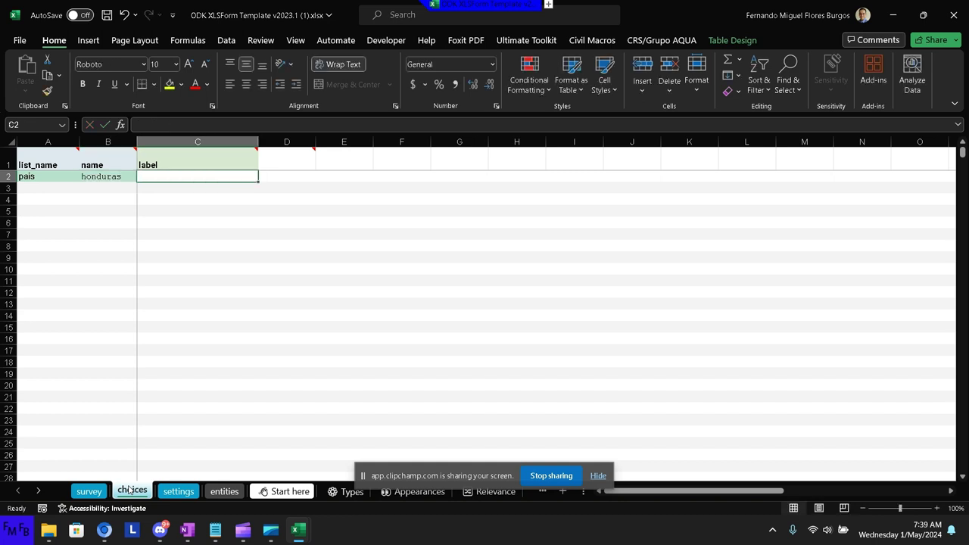
key("Return")
key("Home")
type("p")
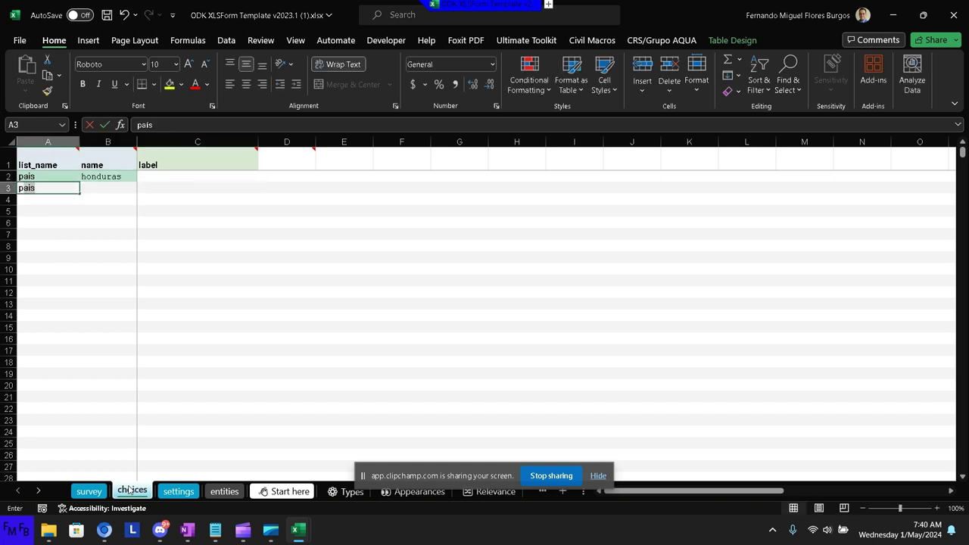
key("Tab")
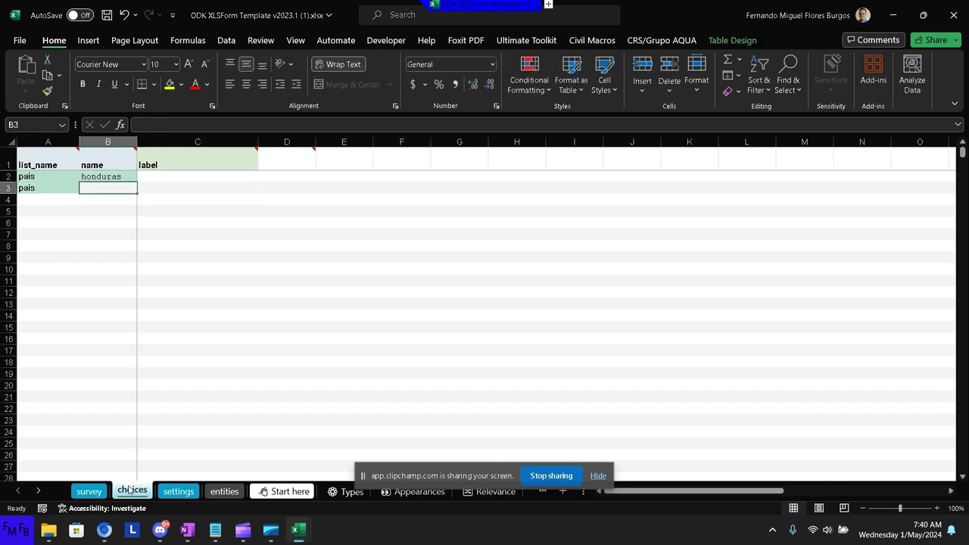
type("s")
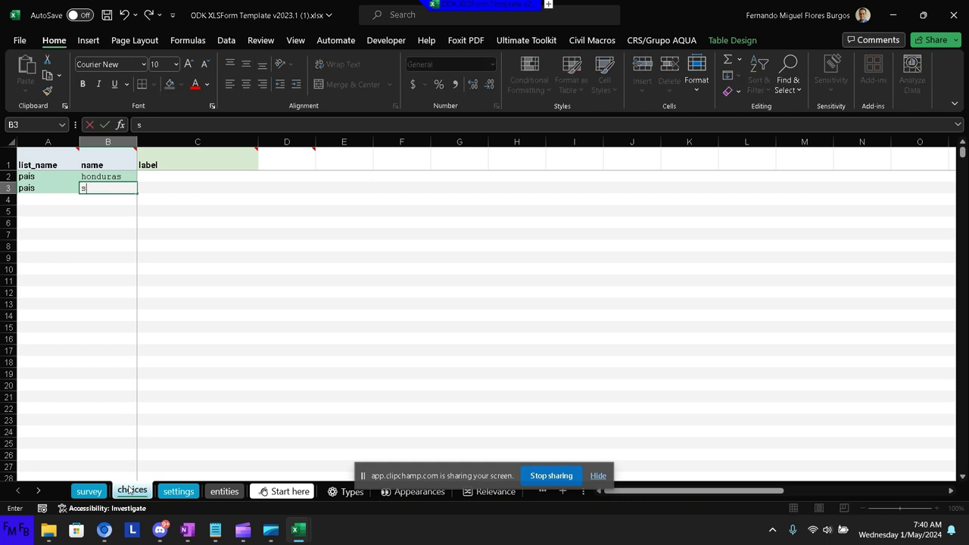
type("alvador")
key("Tab")
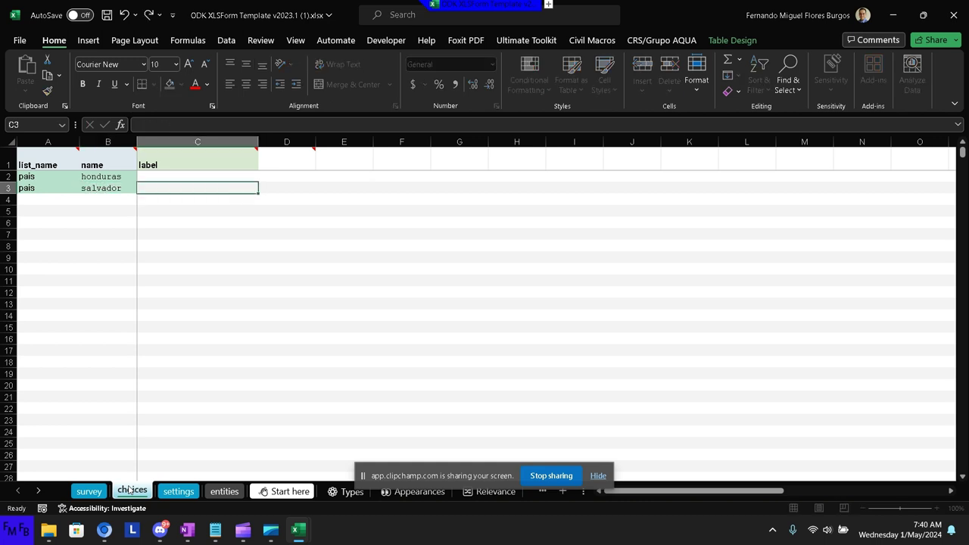
Label the country choices Honduras and El Slavador, and start the dpartamento list name below.
key("Up")
type("Hon")
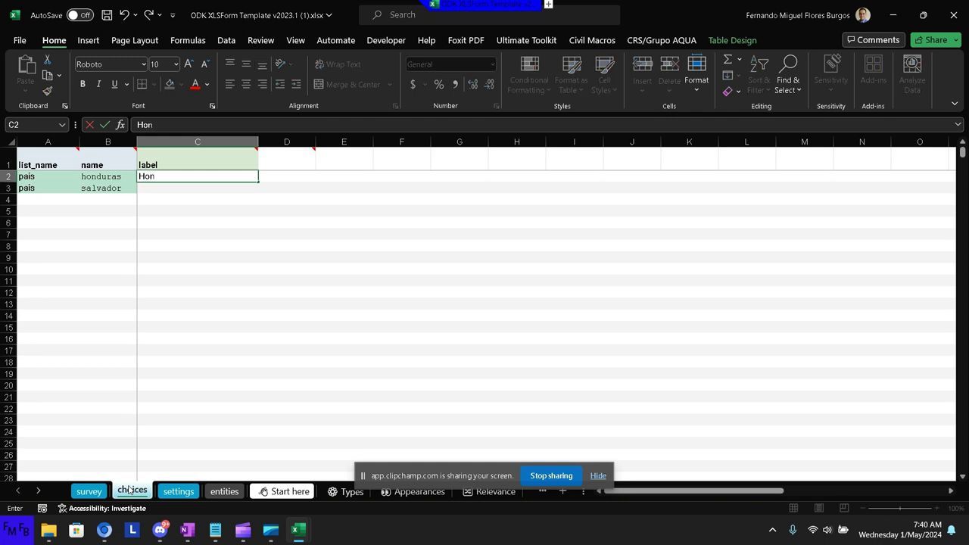
type("duras")
key("Return")
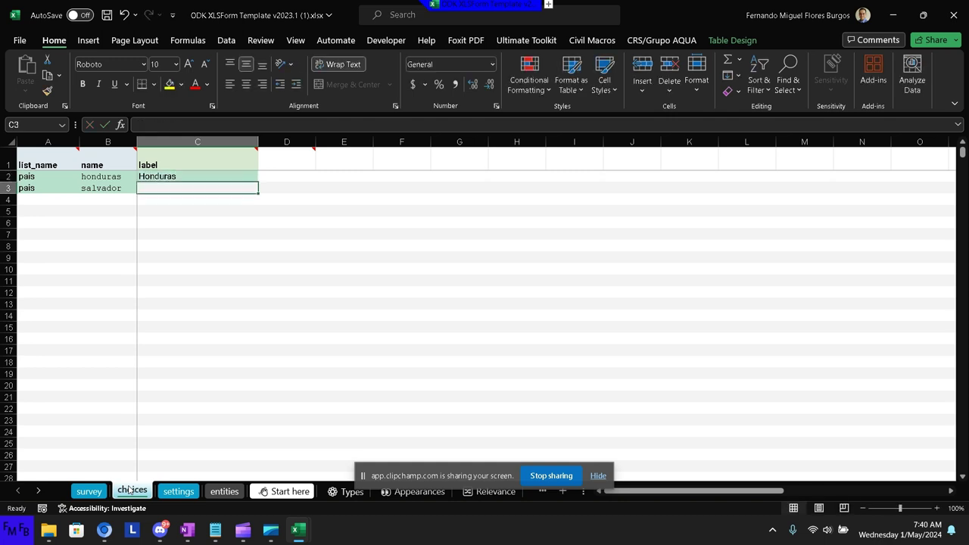
type("El Sla")
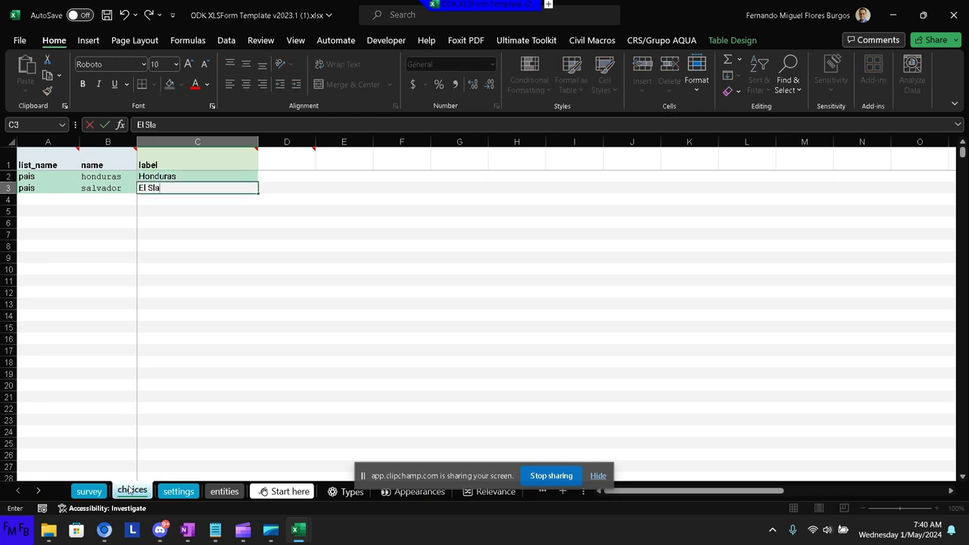
type("vador")
key("Return")
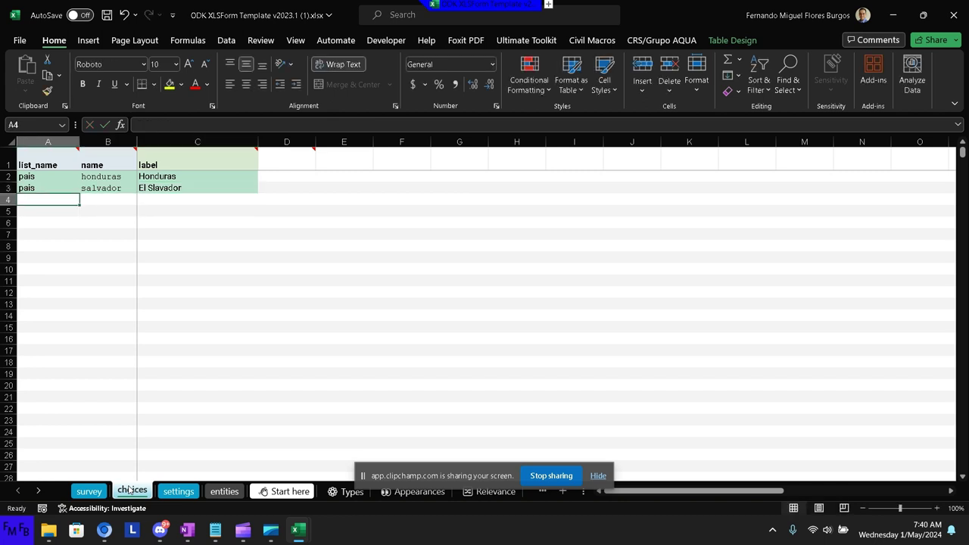
type("dpa")
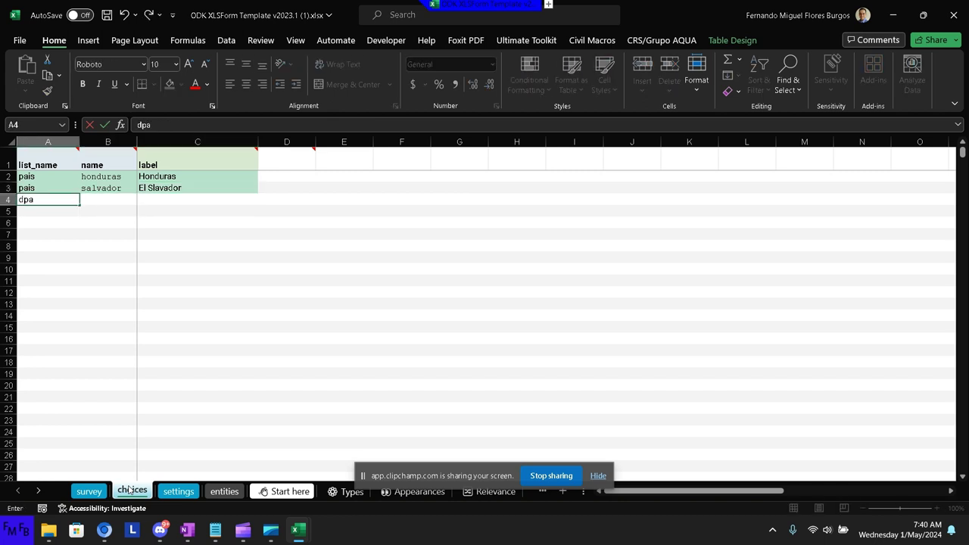
type("rtamento")
Paste the 18 Honduran department names from Notepad as labels starting in C4 of the dpartamento list.
key("Return")
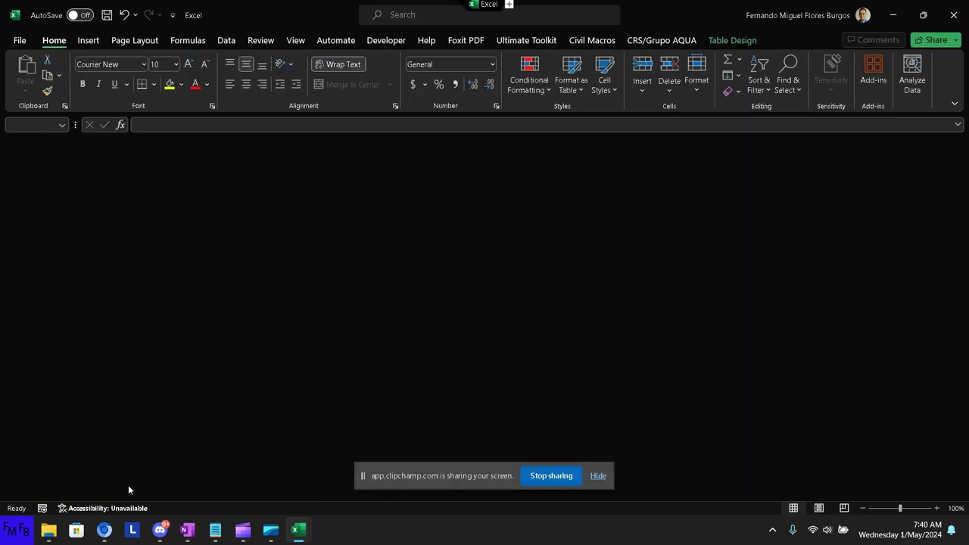
key("alt+Tab")
key("alt+Tab")
key("alt+Tab")
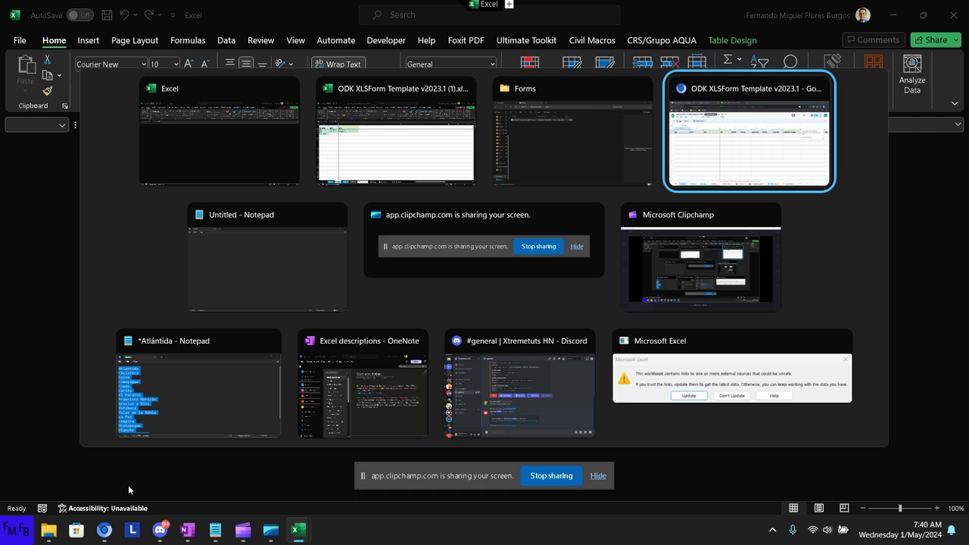
key("alt+Tab")
key("alt+Tab")
key("alt+Tab")
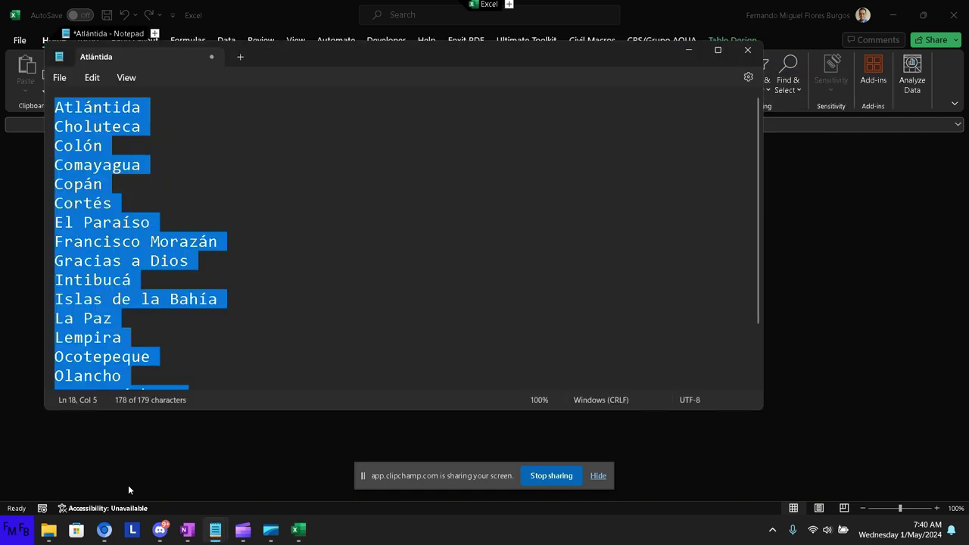
key("alt+Tab")
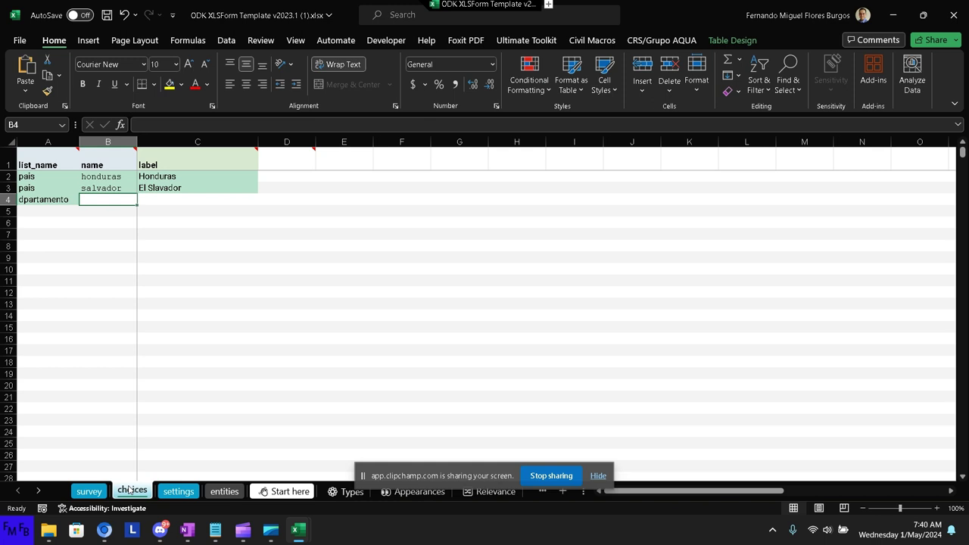
key("Tab")
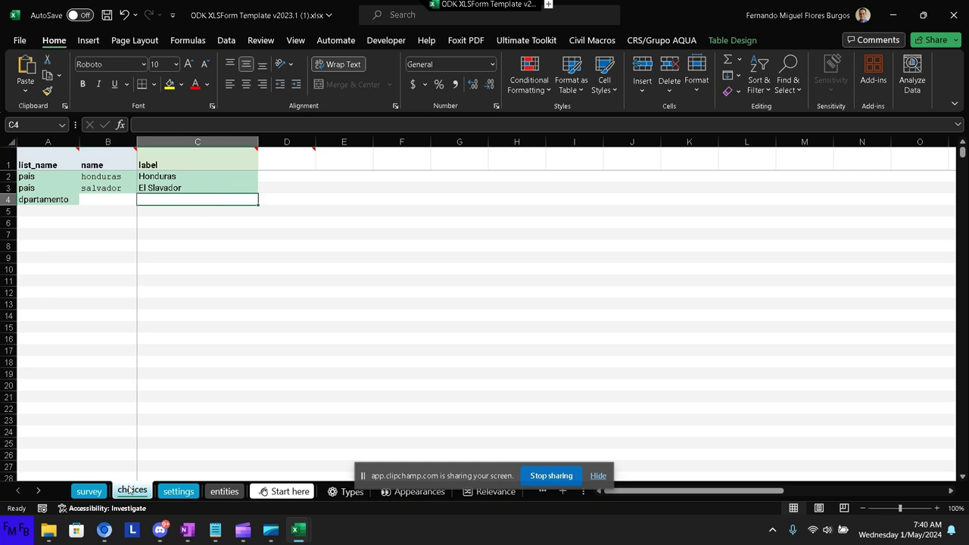
type("Atlántida Choluteca Colón Comayagua Copán Cortés El Paraíso Francisco Morazán Gracias a Dios Intibucá Islas de la Bahía La Paz Lempira Ocotepeque Olancho Santa Bárbara Valle Yoro")
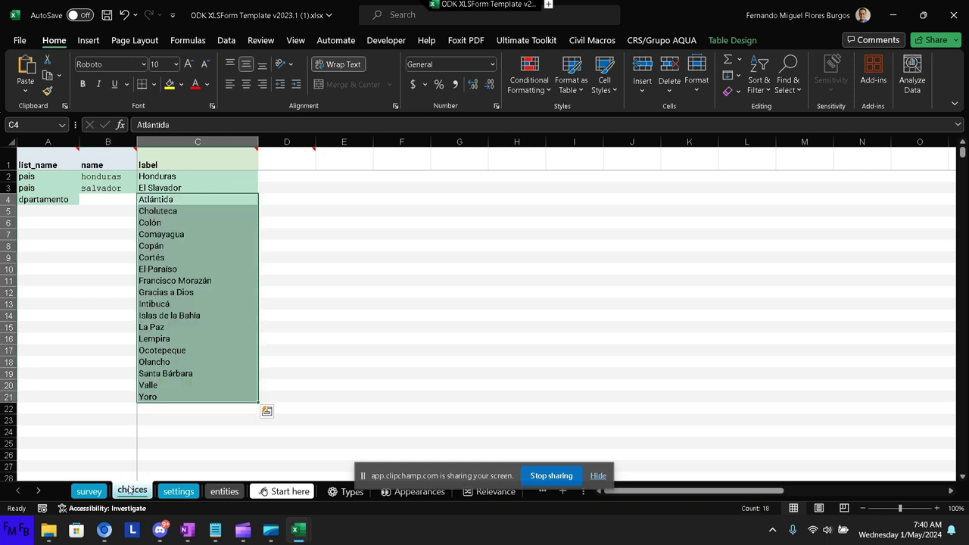
key("Left")
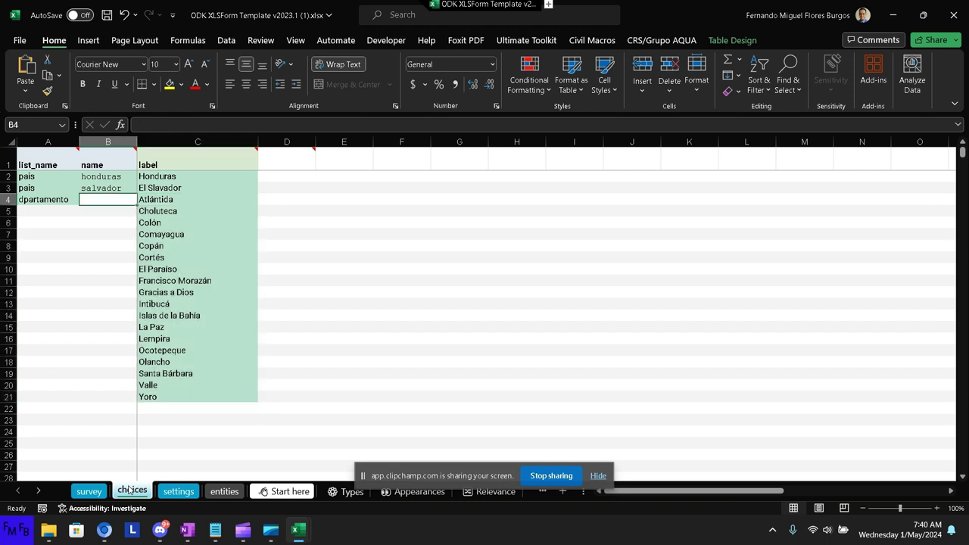
Enter department names atlantida, choluteca, colon, comayagua, copan, cortes, paraiso, morazan and dios in B4:B12.
type("atlanti")
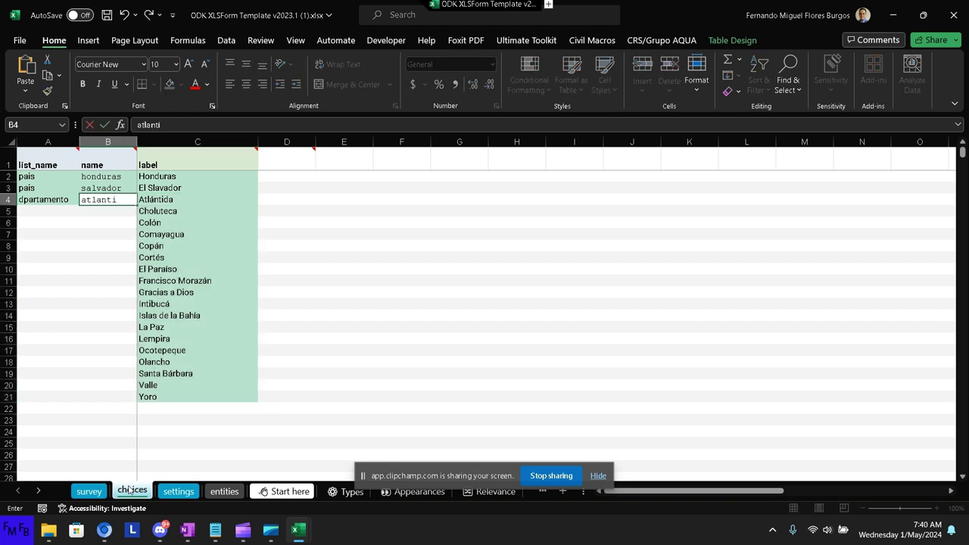
type("da")
key("Return")
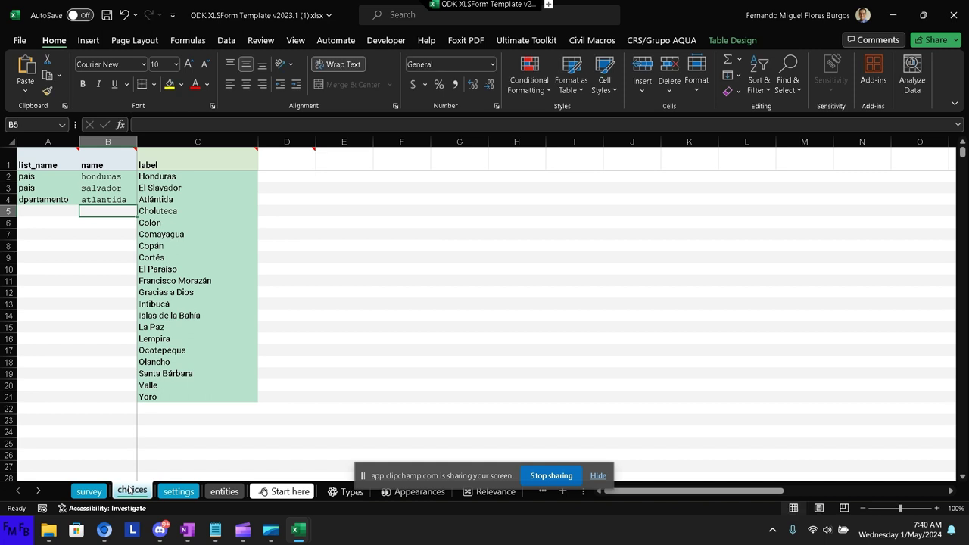
type("cholu")
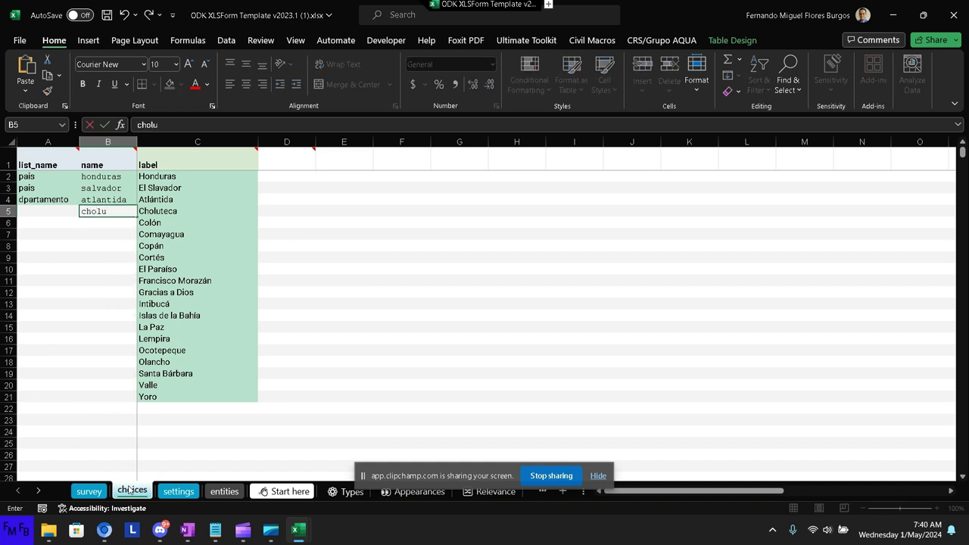
type("teca")
key("Return")
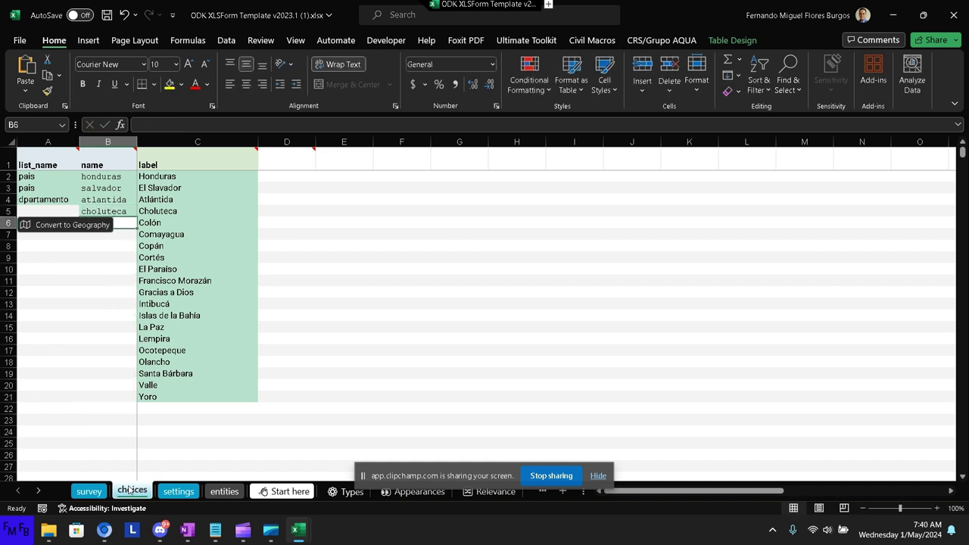
type("colo")
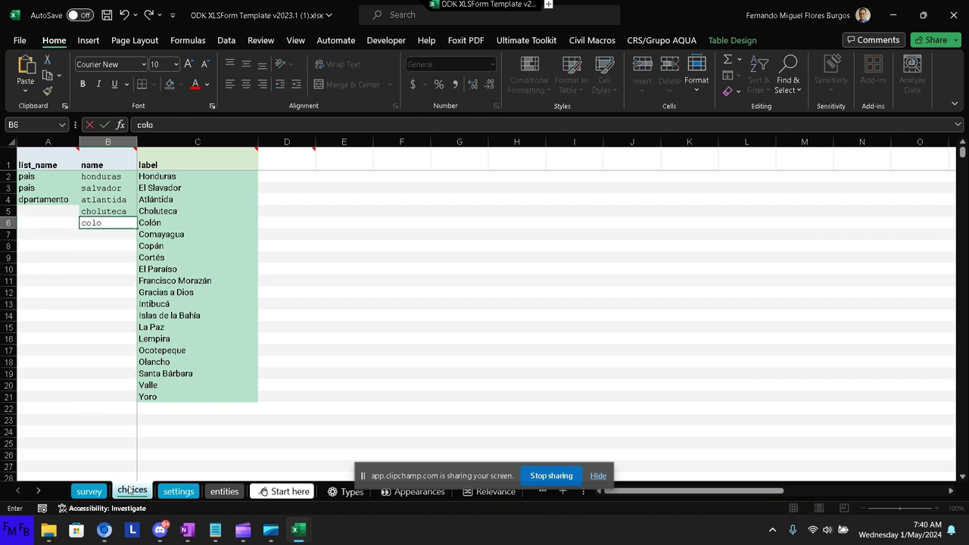
type("n")
key("Return")
type("c")
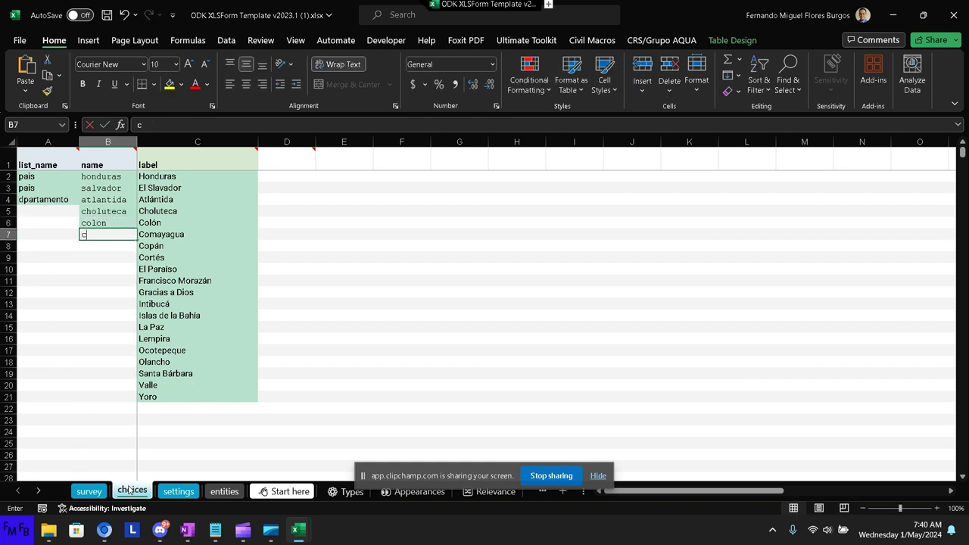
type("omayagua")
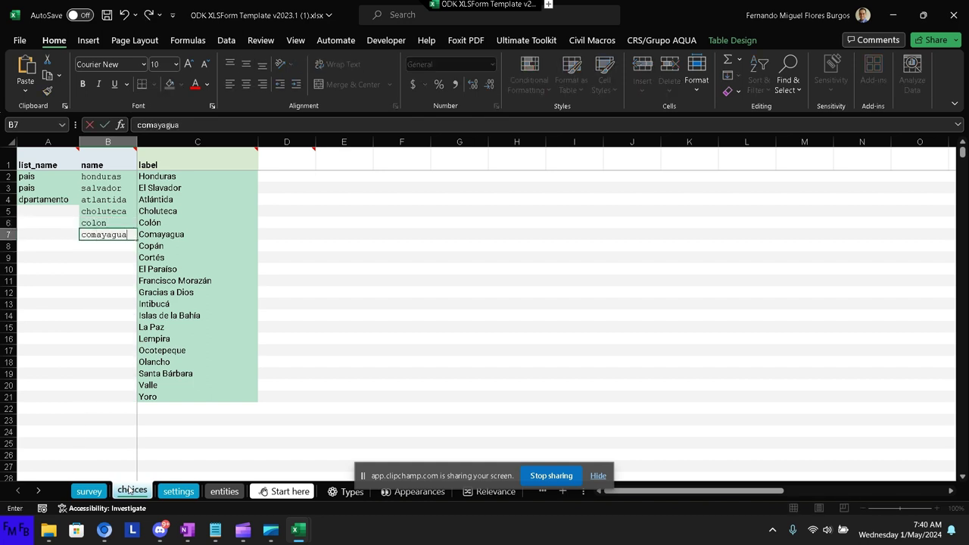
key("Return")
type("copan")
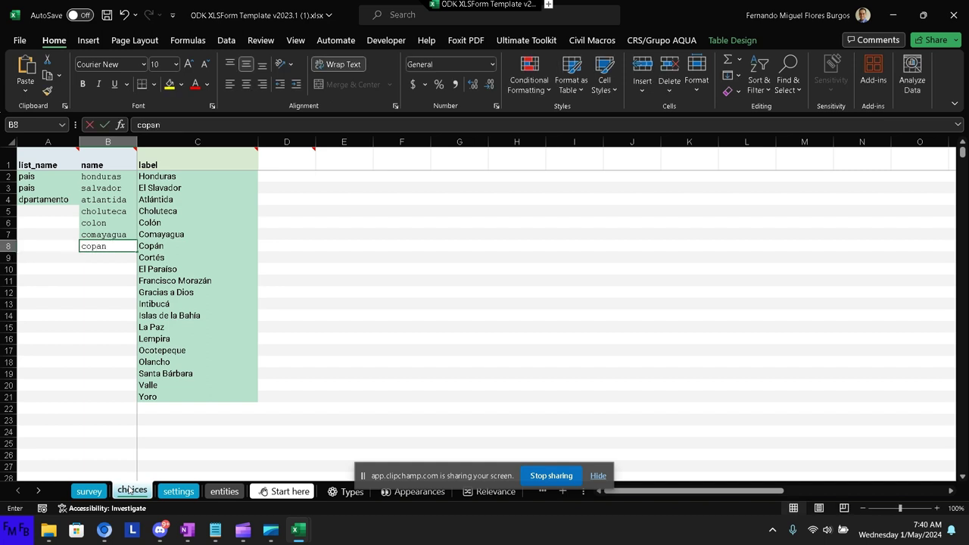
key("Return")
type("c")
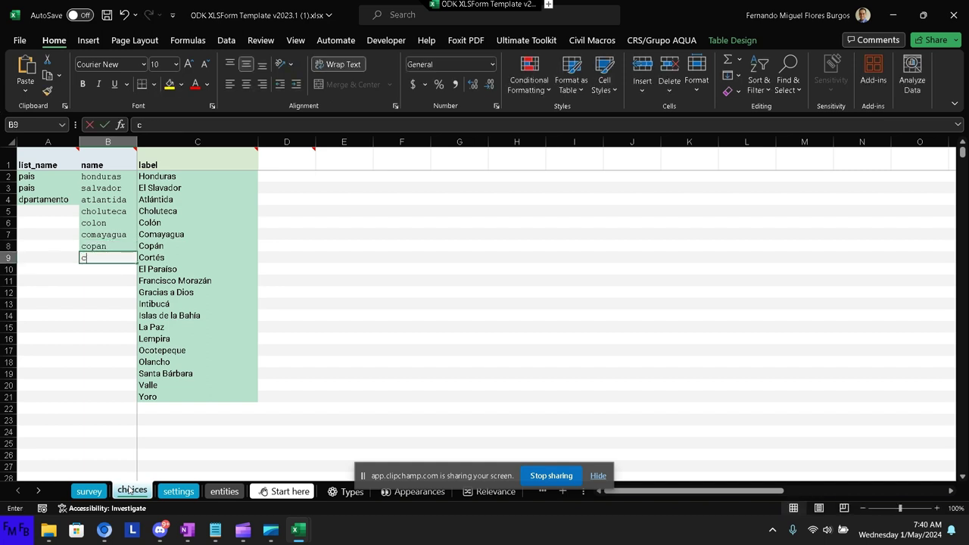
type("ortes")
key("Return")
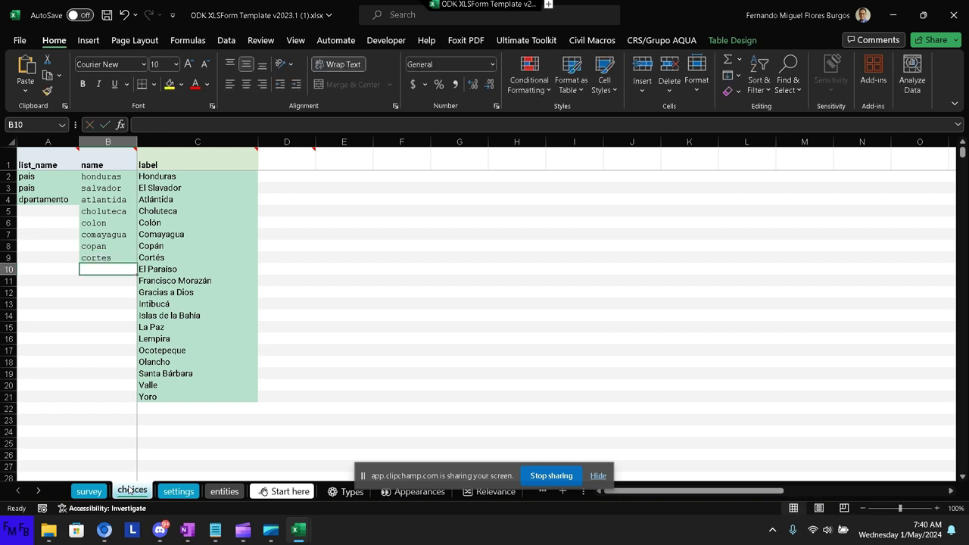
type("paraiso")
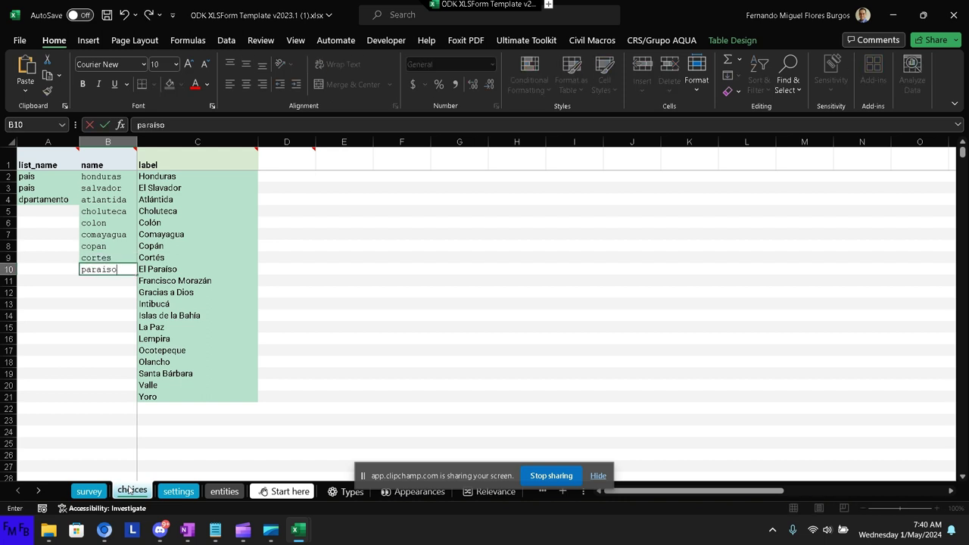
key("Return")
type("m")
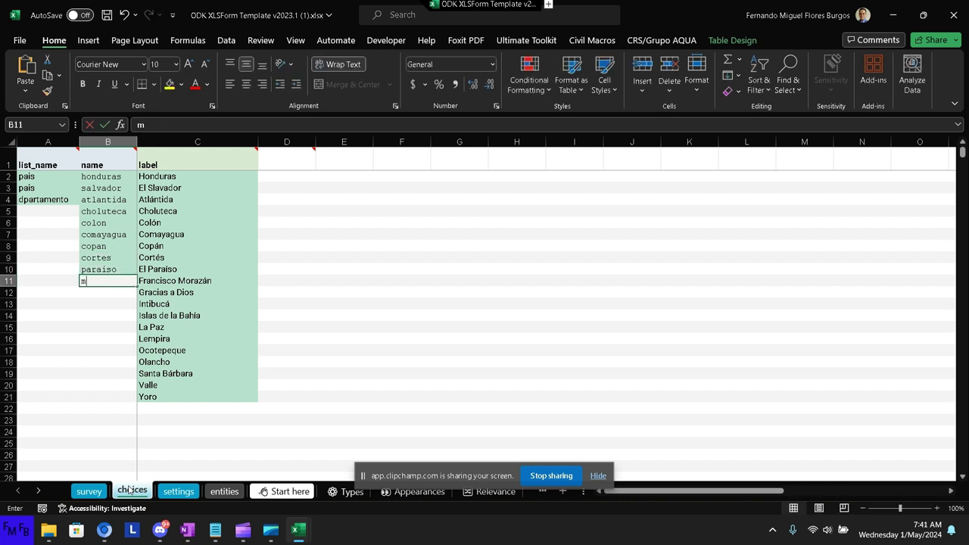
type("orazan")
key("Return")
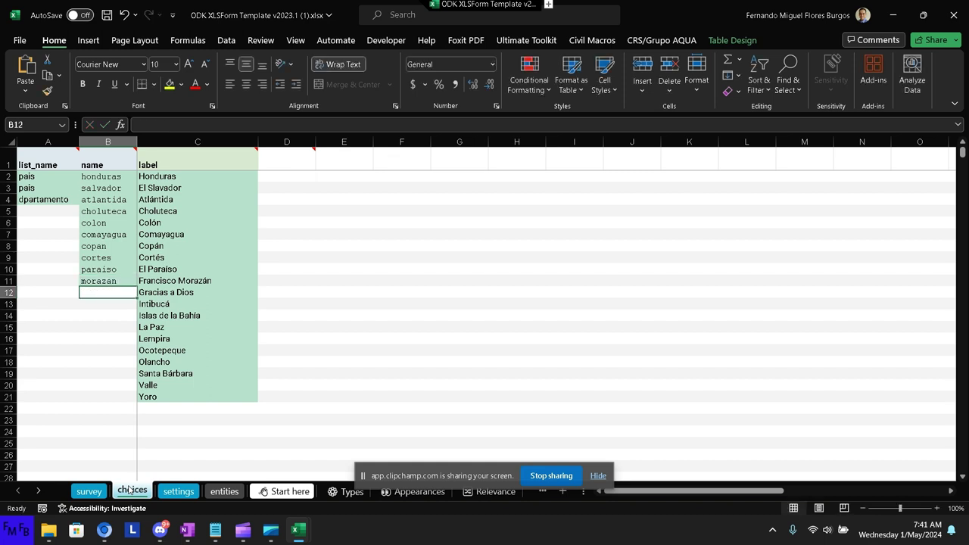
type("dios")
key("Return")
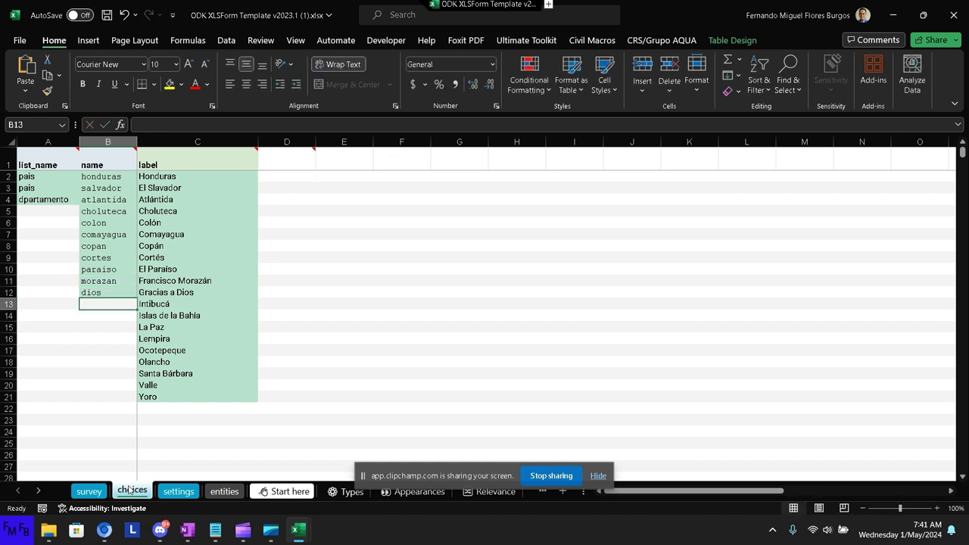
Enter names intibuca, bahia, paz, lempira, ocotepeque, olancho, barbara, valle and yoro in B13:B21.
type("in")
type("tibuca")
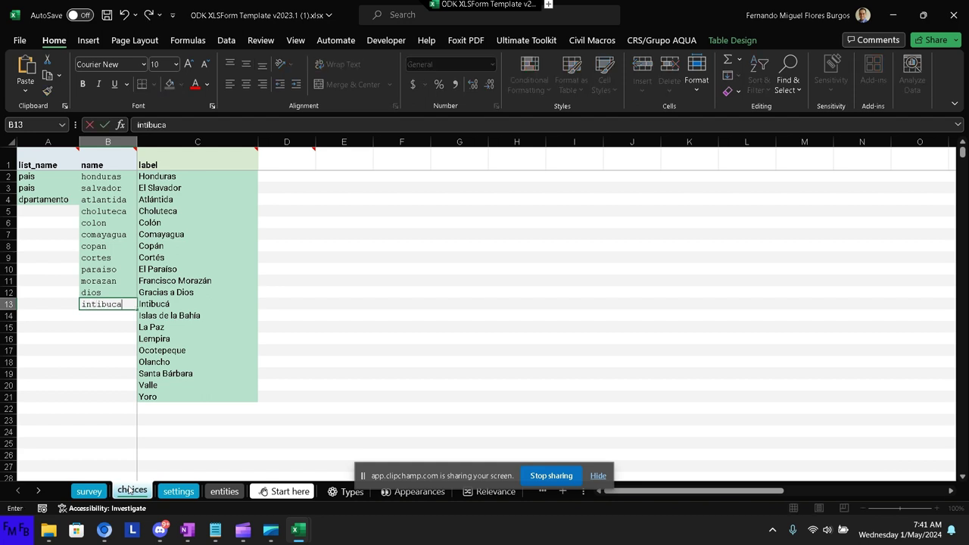
key("Return")
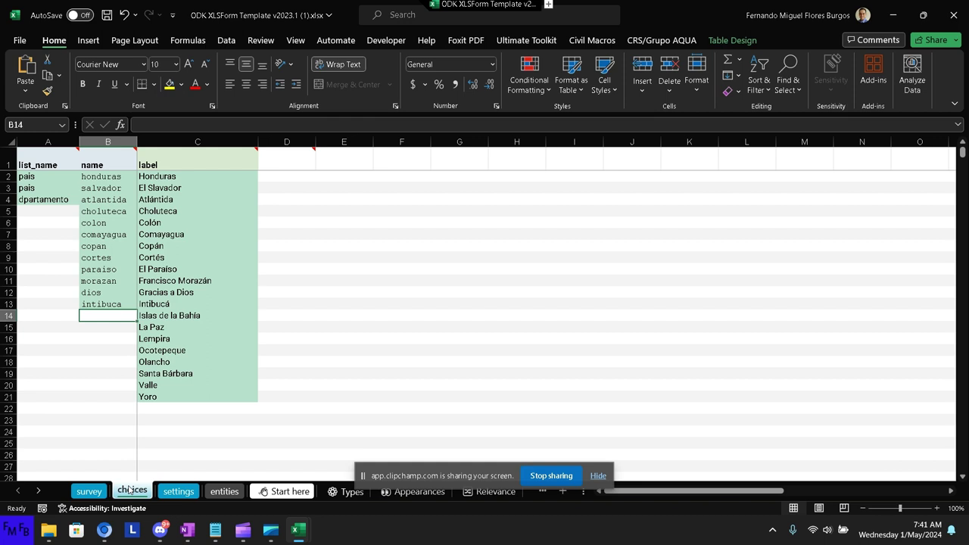
type("bahia")
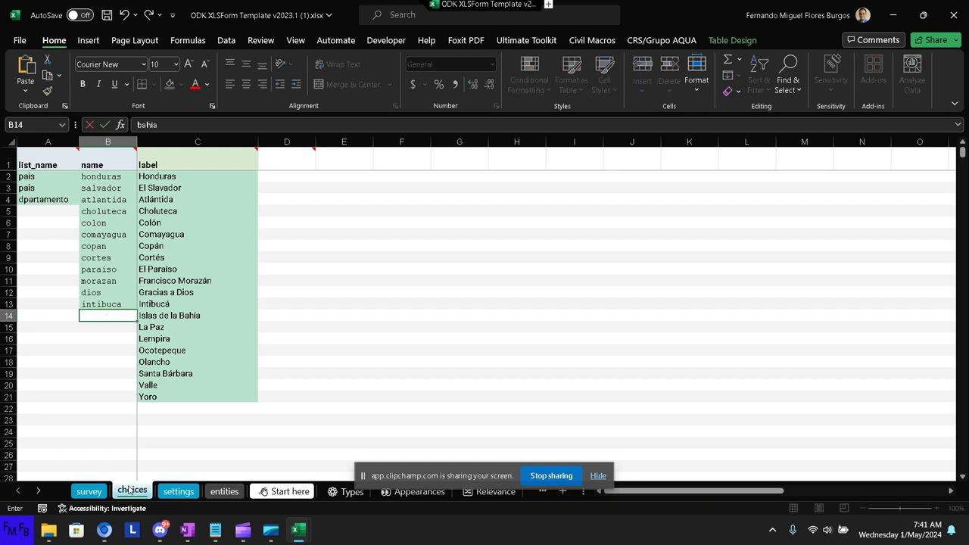
key("Return")
type("paz")
key("Return")
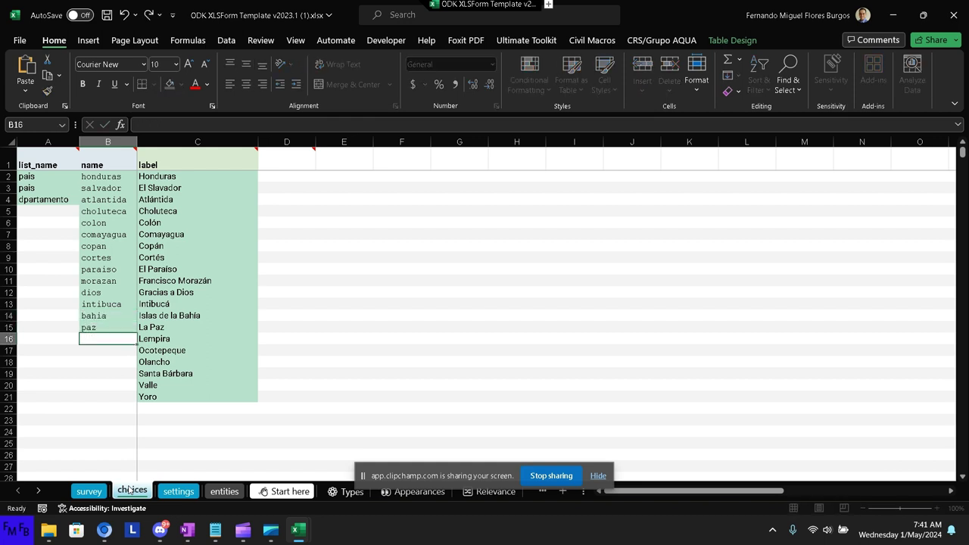
type("lemp")
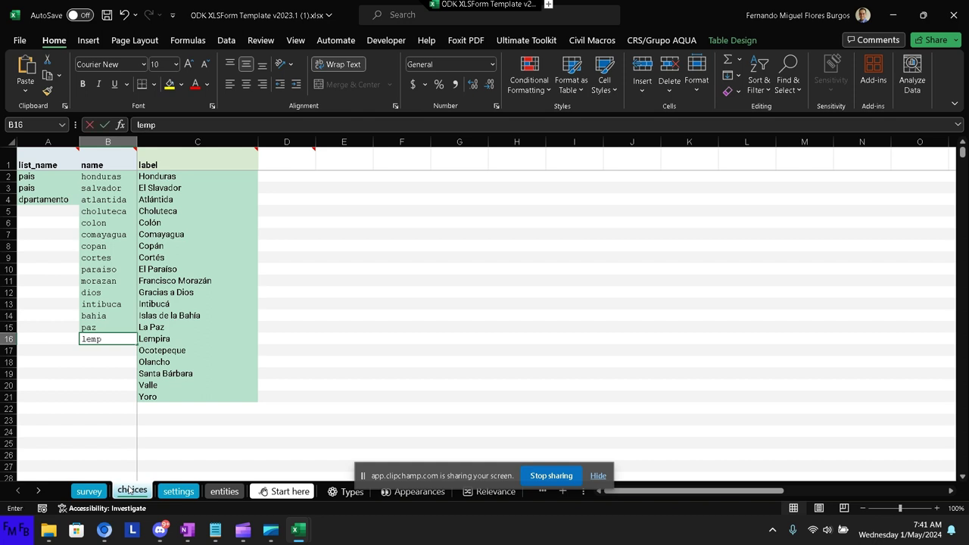
type("ira")
key("Return")
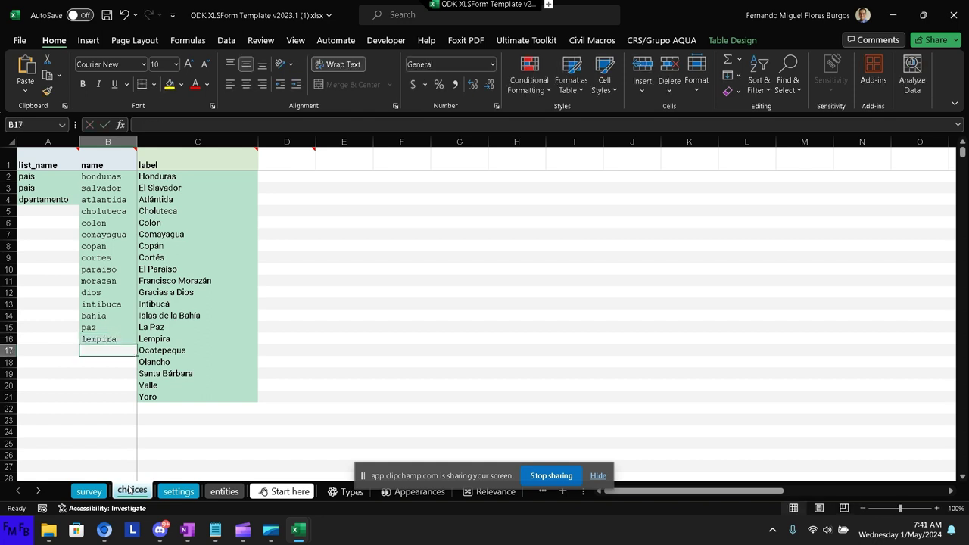
type("ocote")
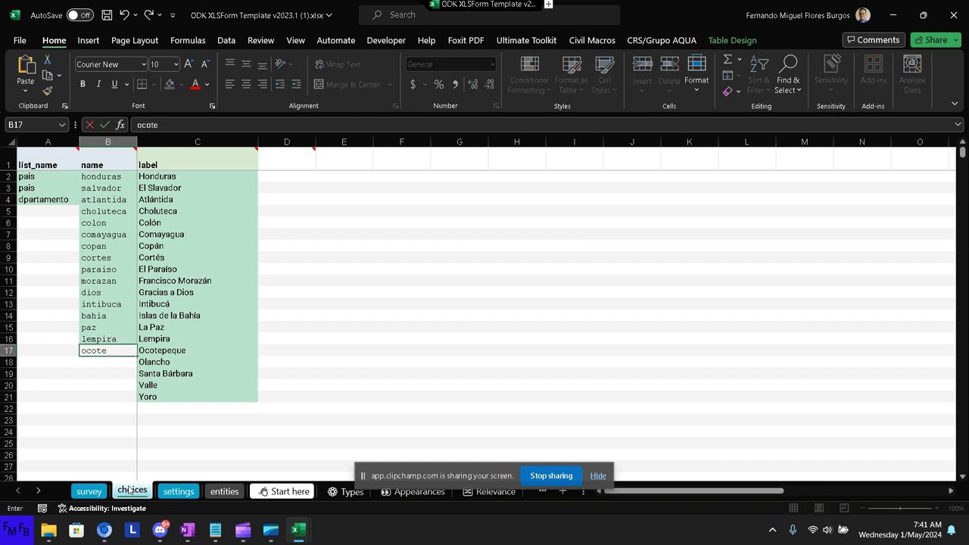
type("peque")
key("Return")
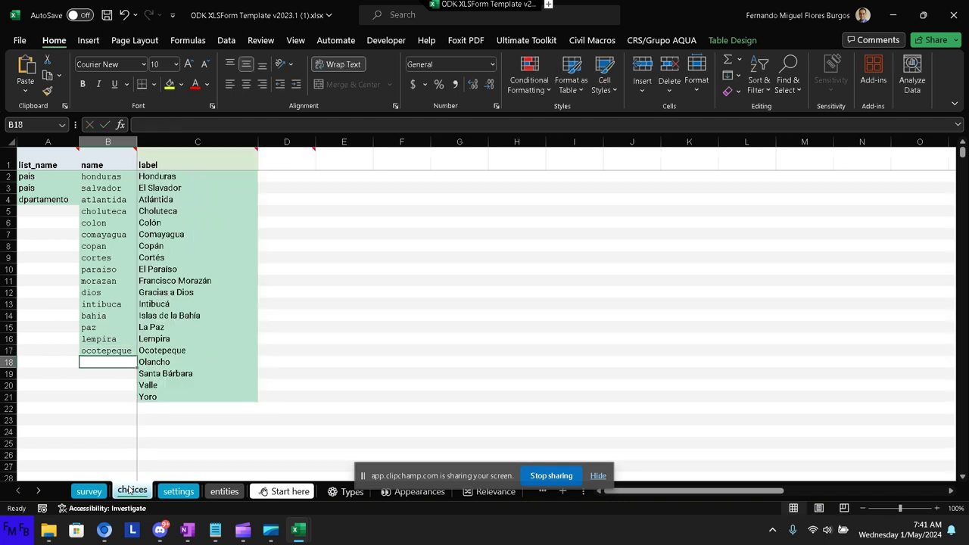
type("olanc")
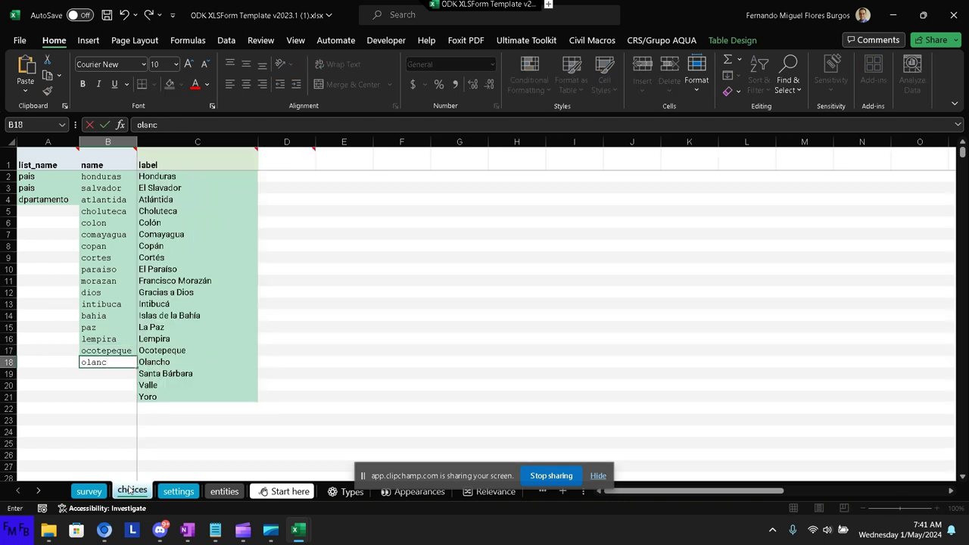
type("ho")
key("Return")
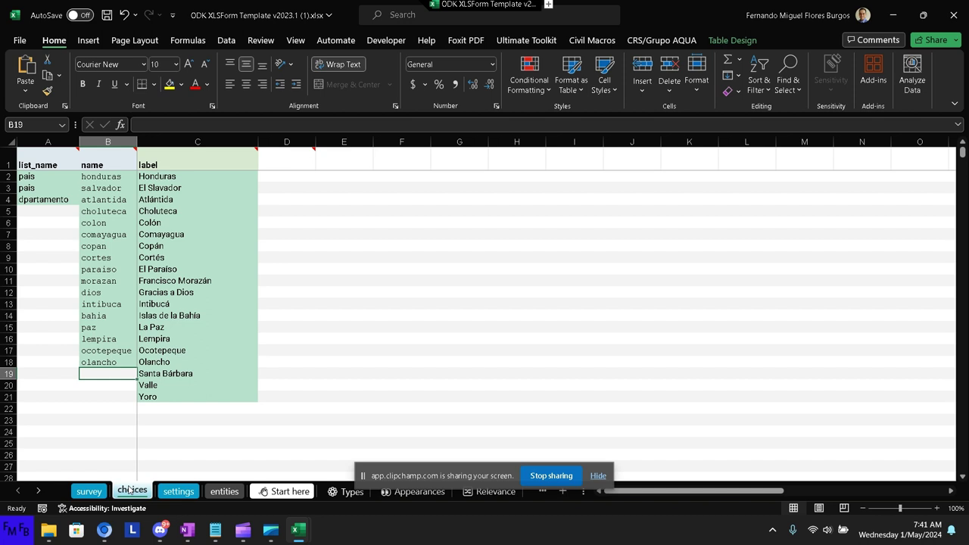
type("barbara")
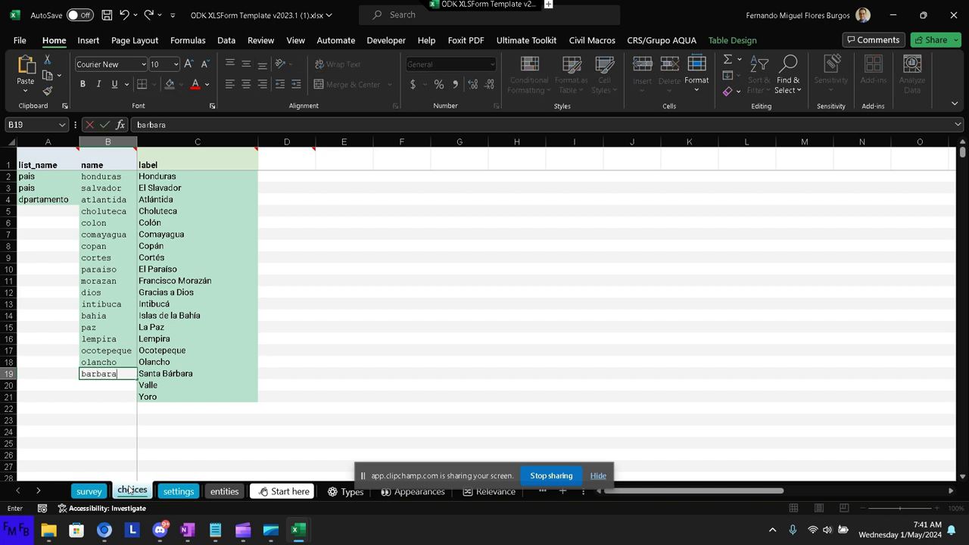
key("Return")
type("va")
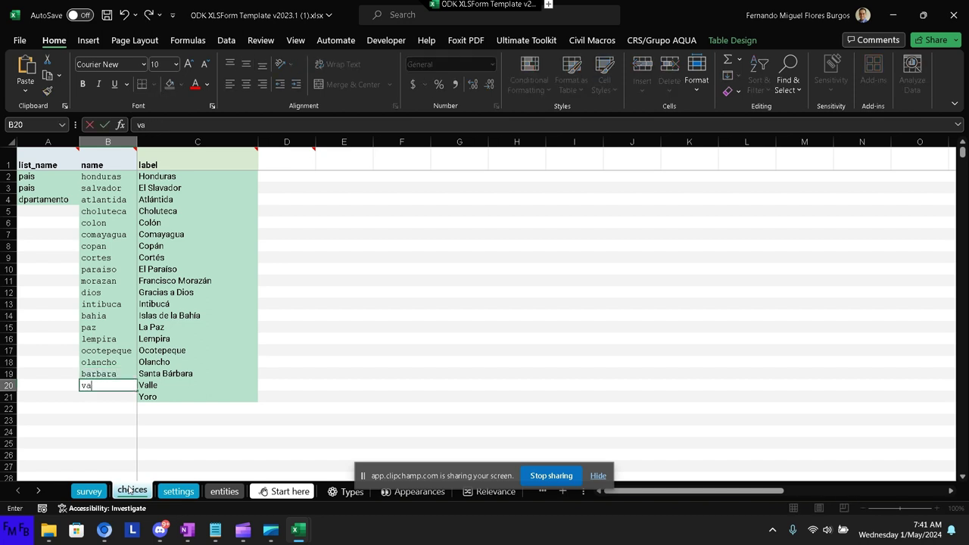
type("lle")
key("Return")
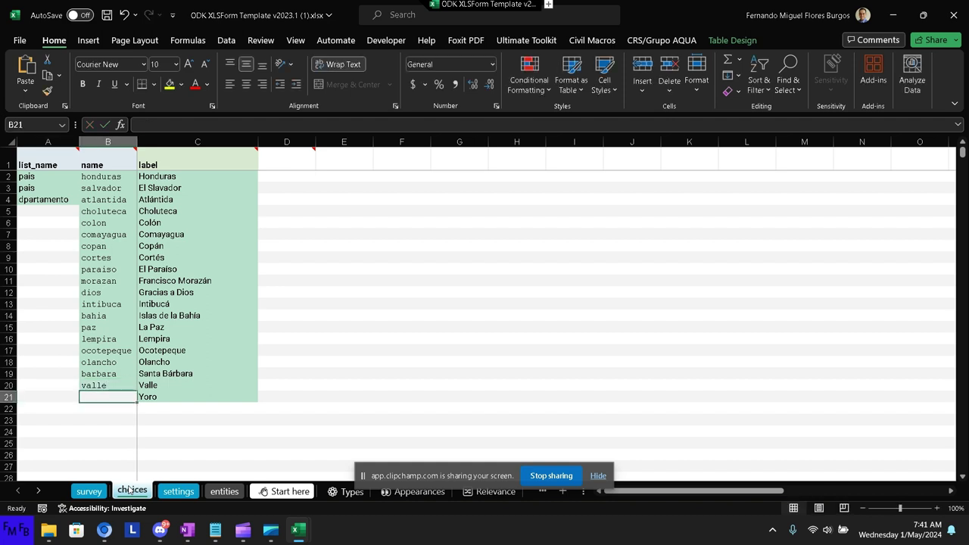
type("yoro")
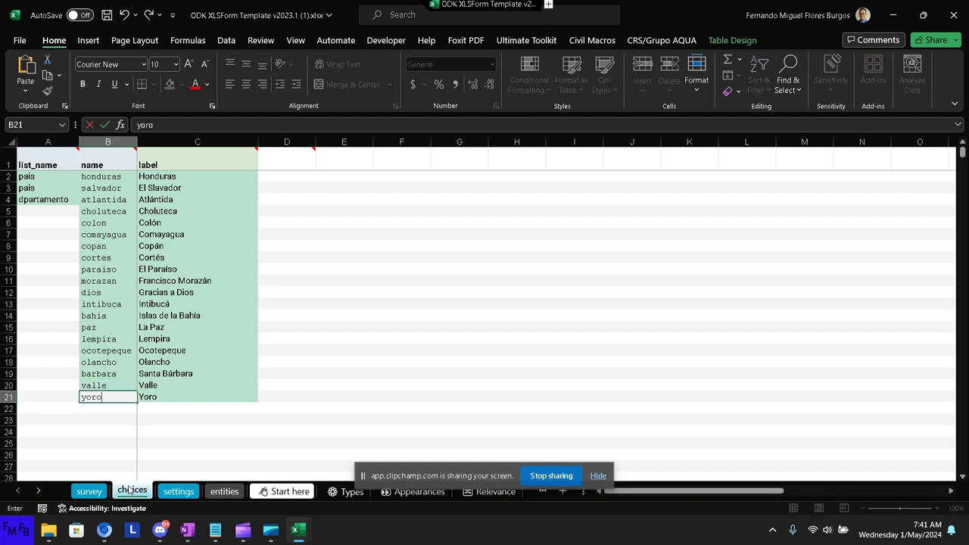
key("Up")
Copy the dpartamento list name from A4 into A5:A21 for every department row.
key("Left")
key("ctrl+Up")
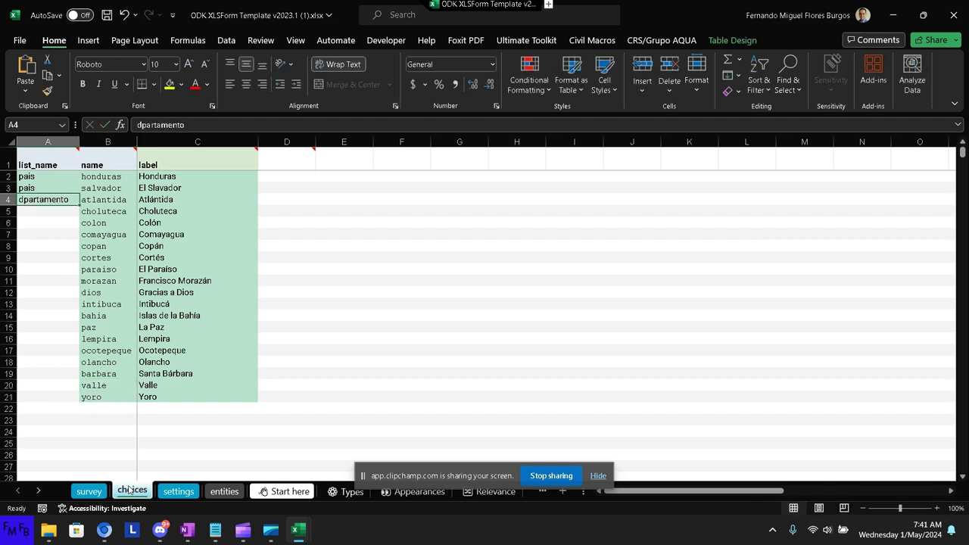
key("ctrl+c")
key("Right")
key("ctrl+Down")
key("Left")
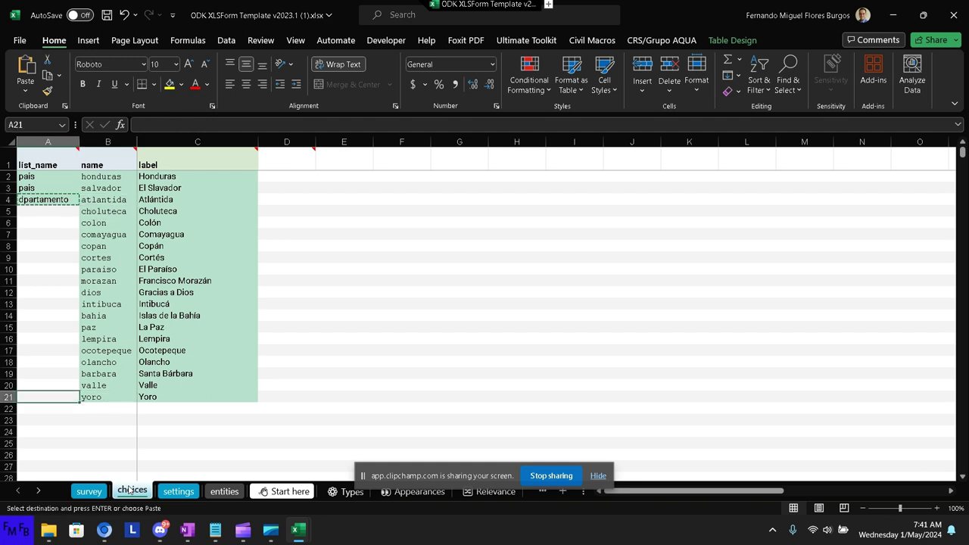
key("ctrl+Up")
key("Right")
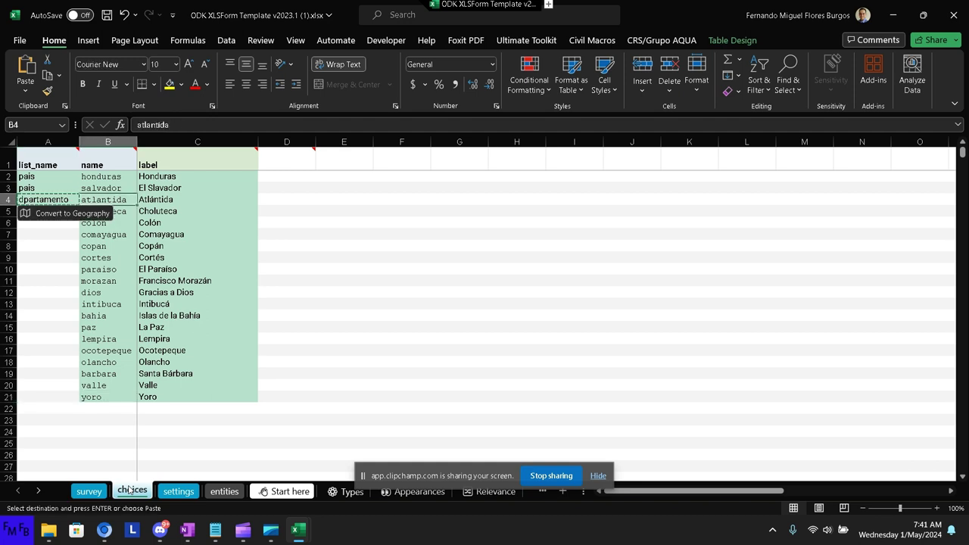
key("ctrl+Down")
key("Left")
key("ctrl+shift+Up")
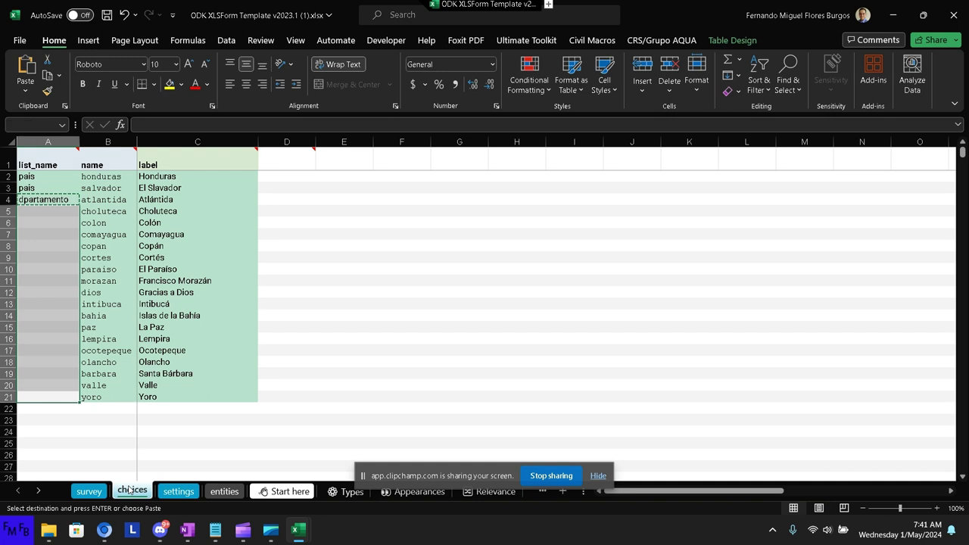
key("ctrl+v")
Add a pais header in D1 and fill D4:D21 with honduras.
key("Right")
key("Right")
key("Right")
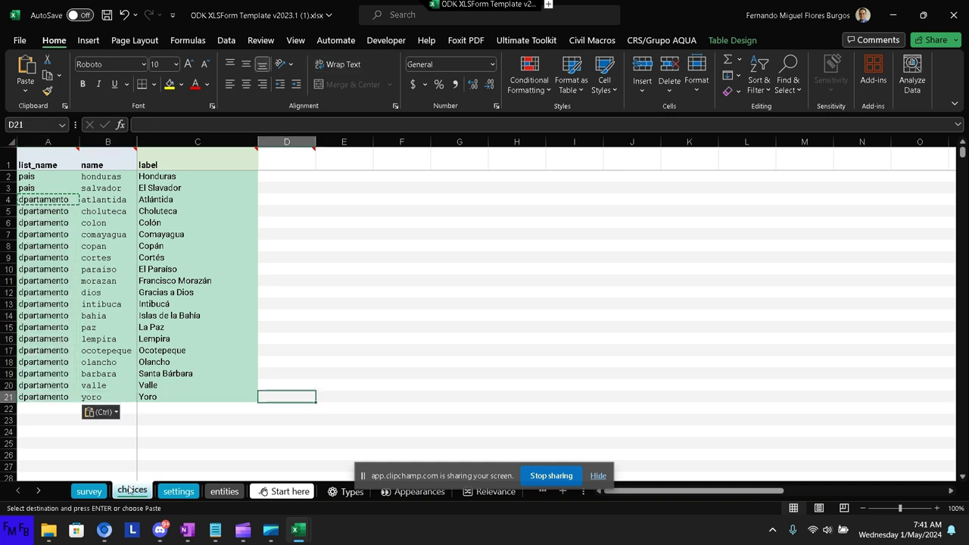
key("Up")
key("Up")
key("Up")
key("Up")
key("Up")
key("Up")
key("Up")
key("Up")
key("Up")
key("Up")
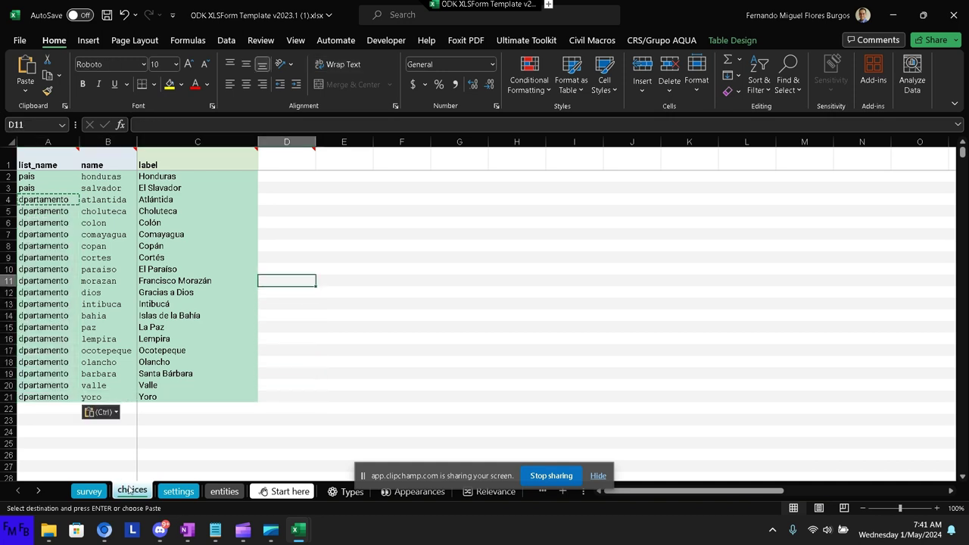
key("Up")
key("Up")
key("Up")
key("Up")
key("Up")
key("Up")
key("Up")
key("Up")
key("Up")
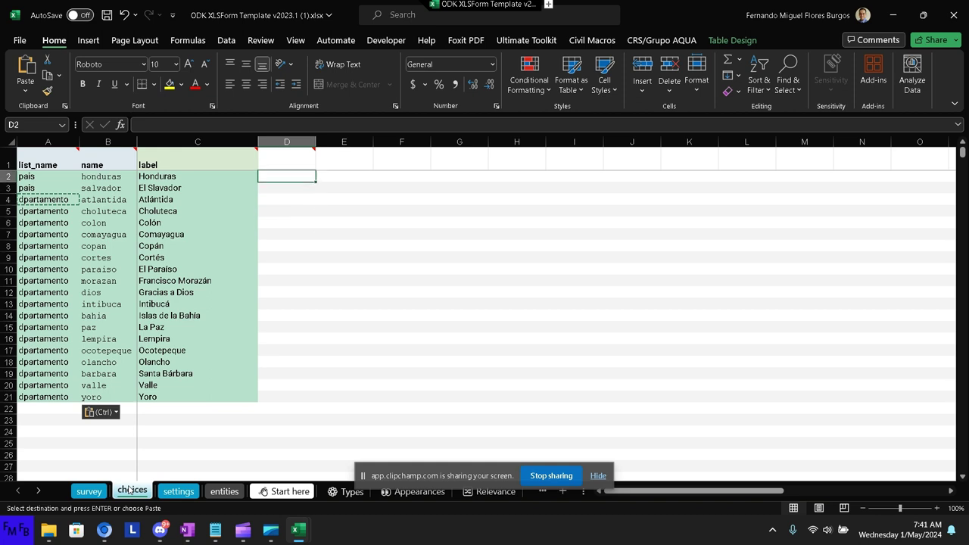
key("Up")
type("pa")
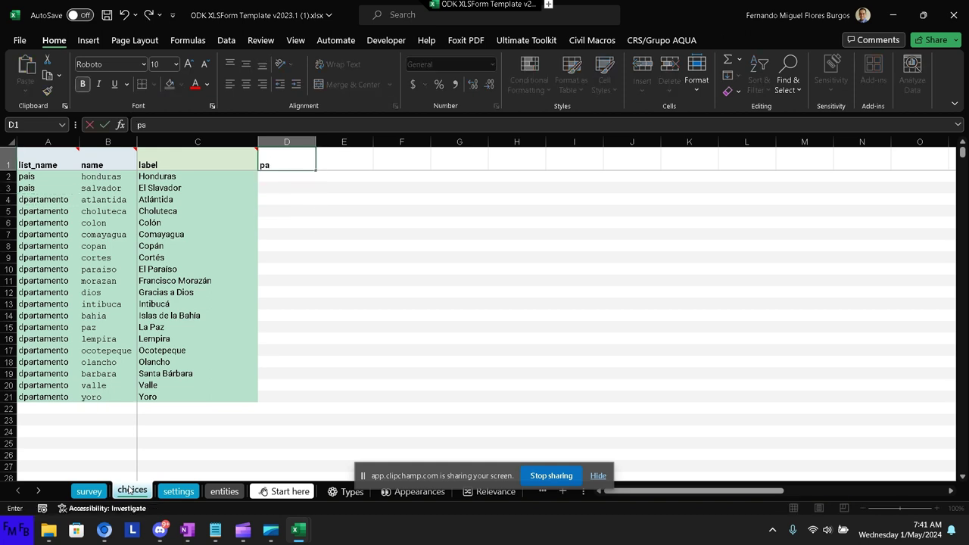
type("is")
key("Return")
key("Down")
key("Down")
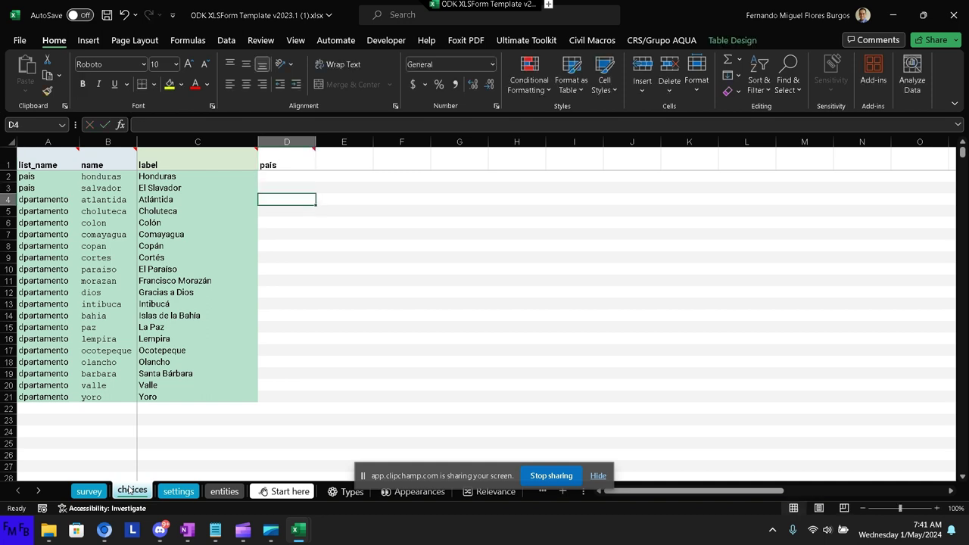
type("h")
type("onduras")
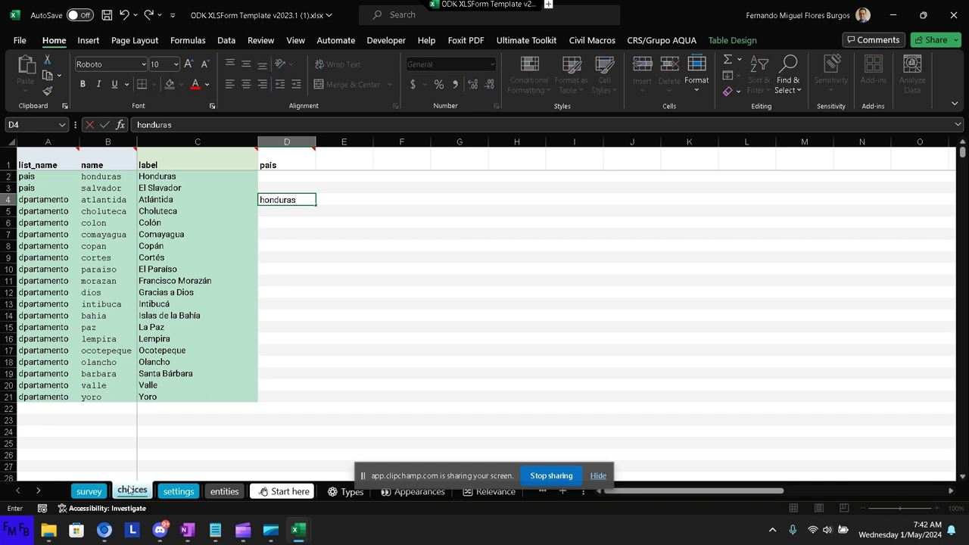
key("ctrl+Return")
key("ctrl+c")
key("Left")
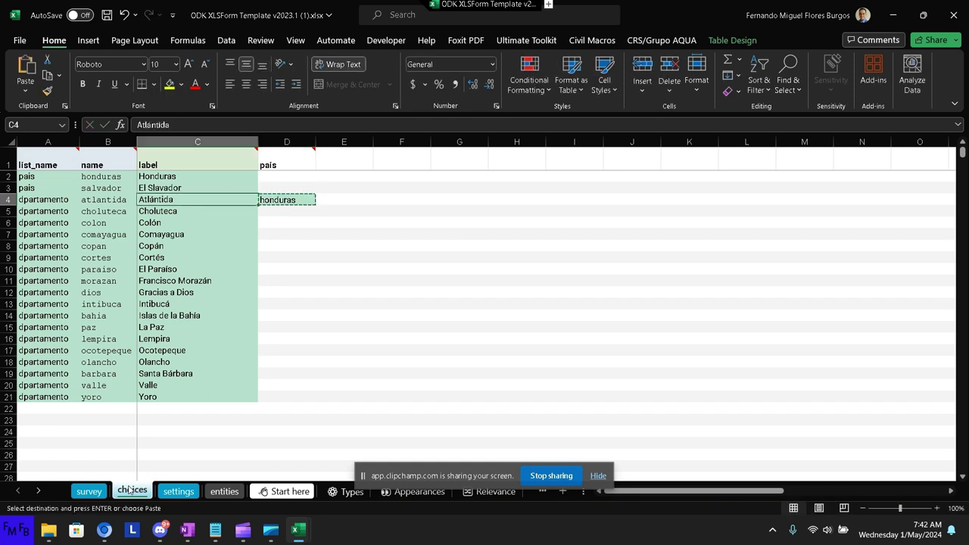
key("ctrl+Down")
key("Right")
key("ctrl+shift+Up")
key("shift+Down")
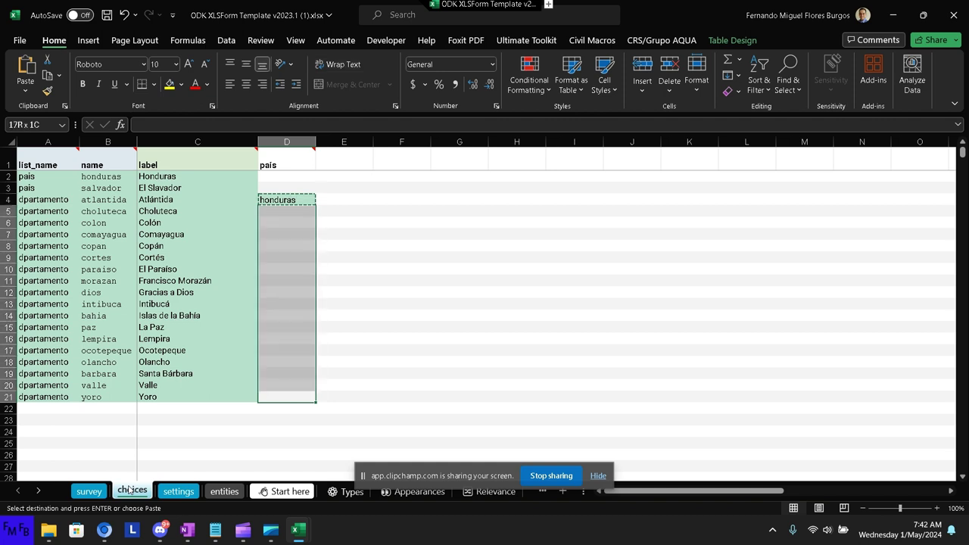
key("ctrl+v")
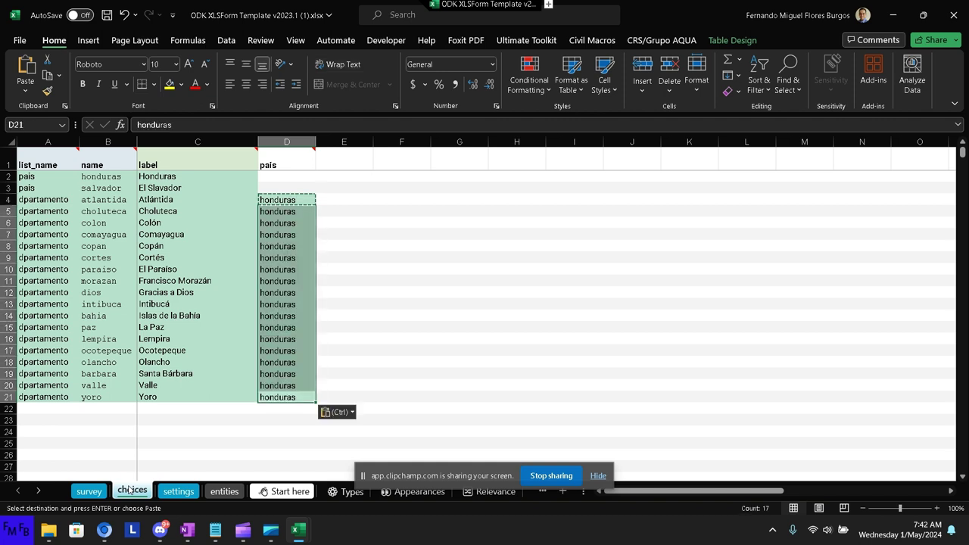
Enter departamento as the list name in A22.
key("Down")
key("Home")
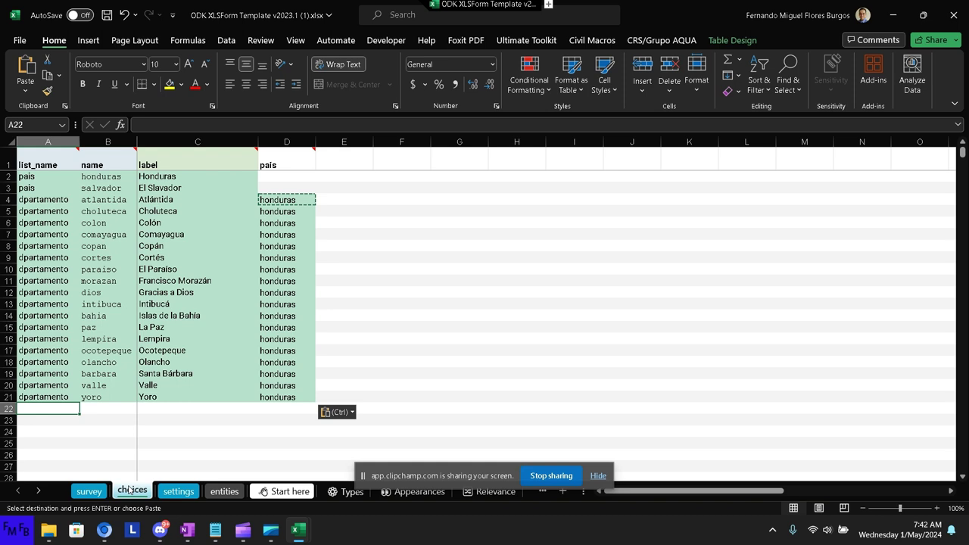
type("de")
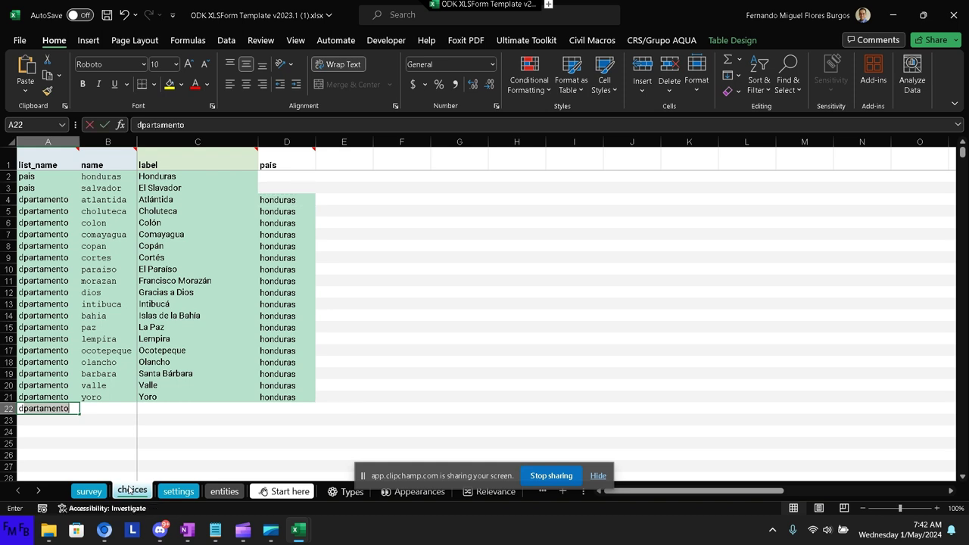
type("partamento")
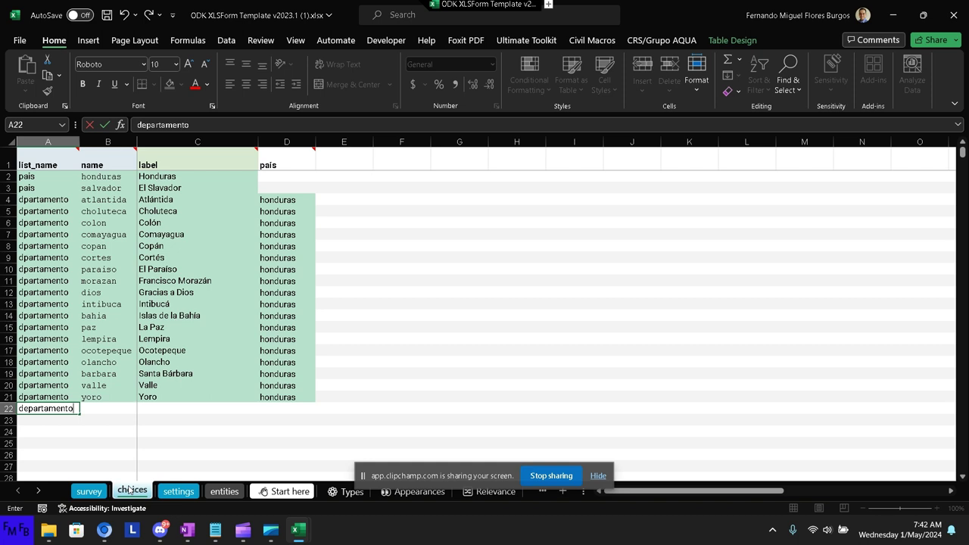
key("Tab")
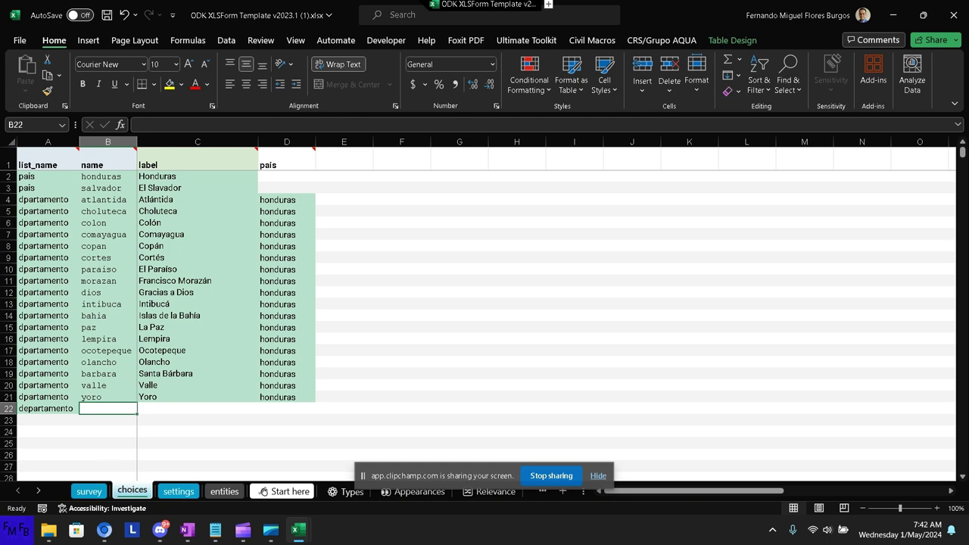
In a new Chrome tab, search Google for 'departamentos el salvador'.
left_click(103, 529)
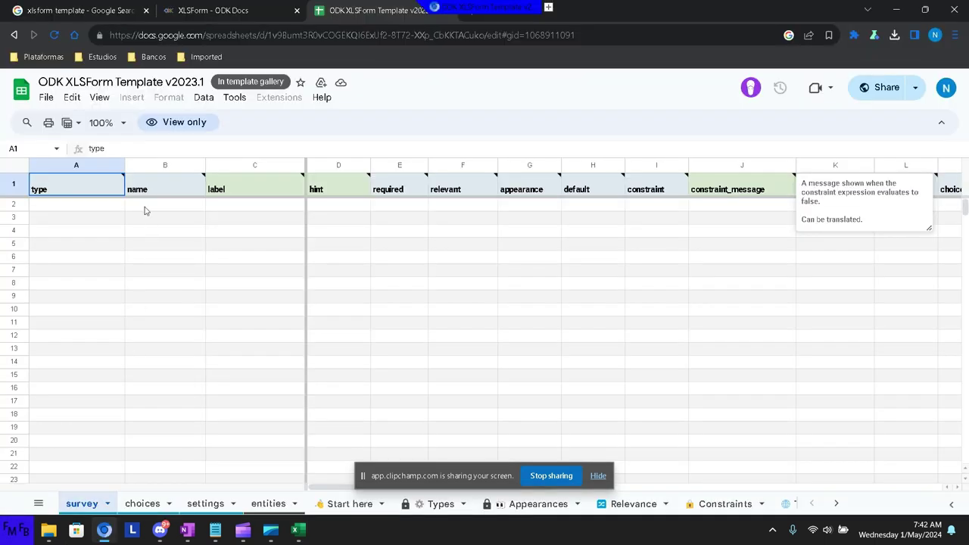
key("ctrl+t")
type("goo")
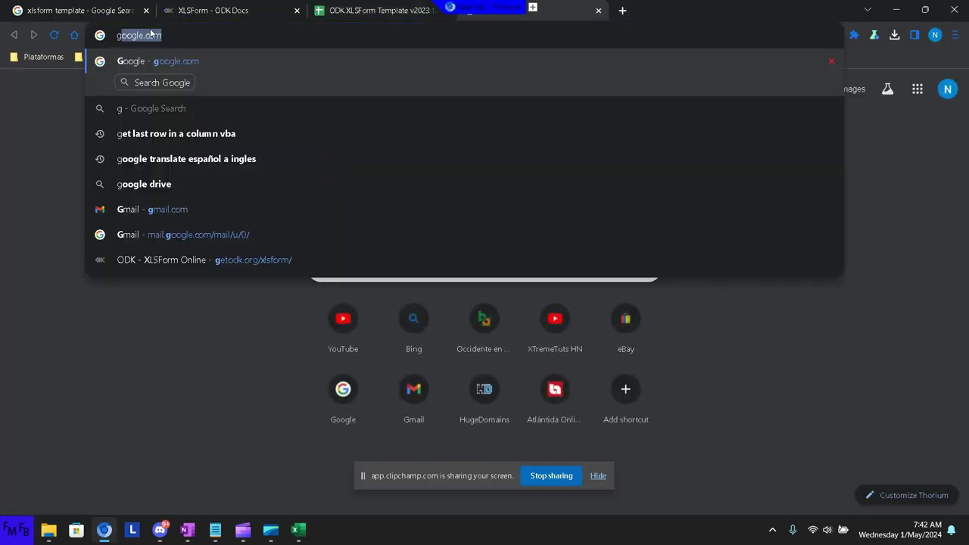
key("Return")
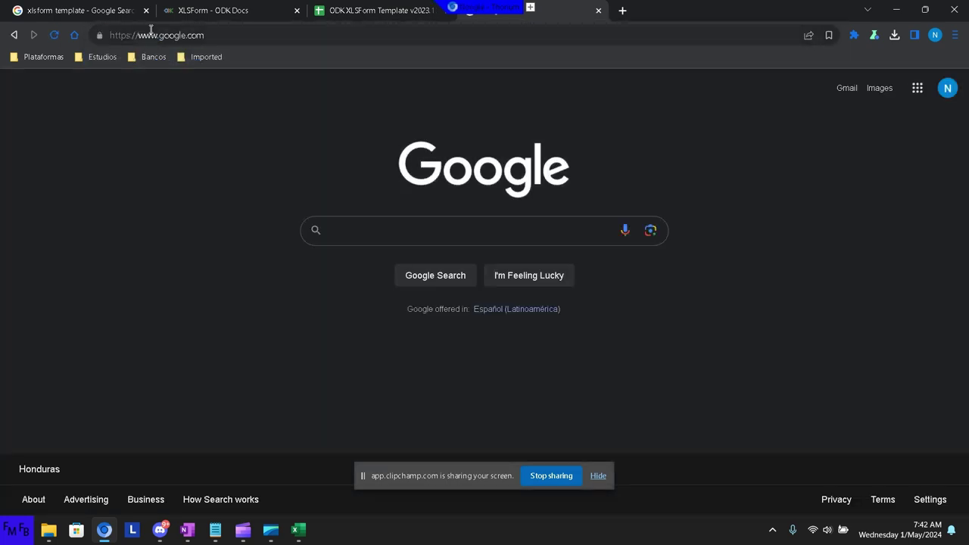
type("depa")
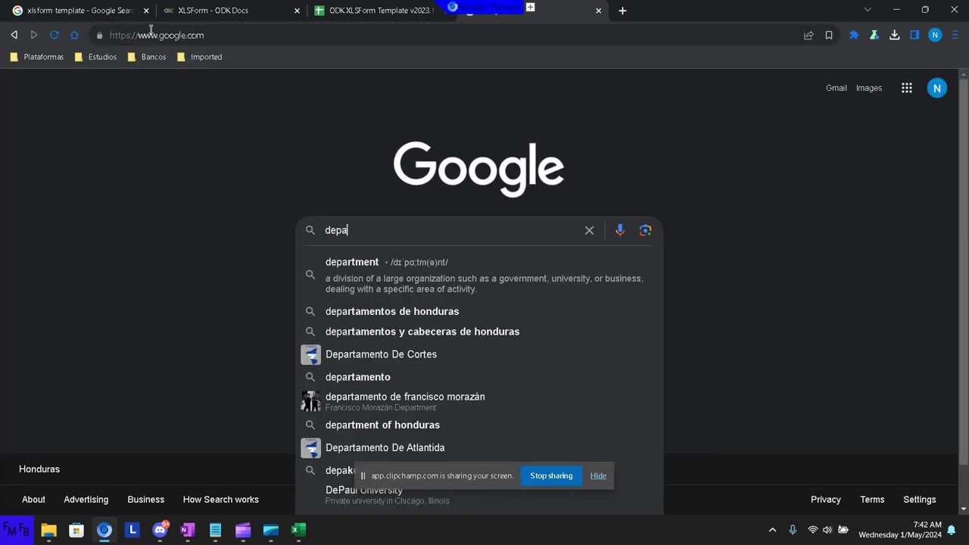
type("rtamentos el")
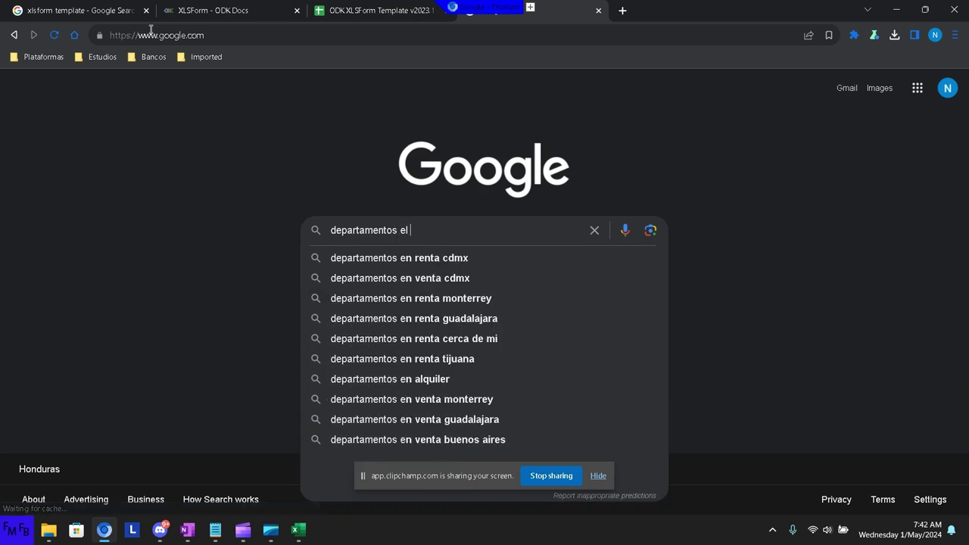
type(" salvador")
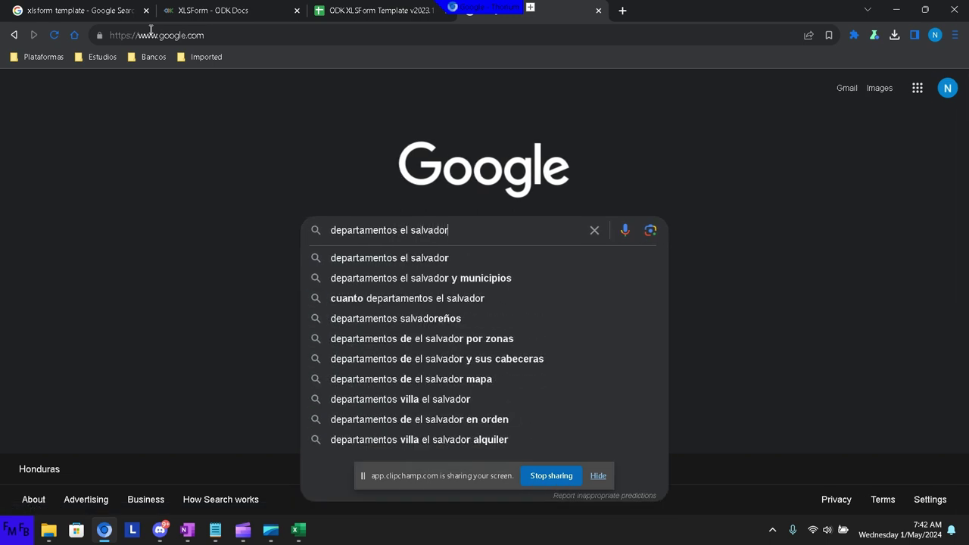
key("Return")
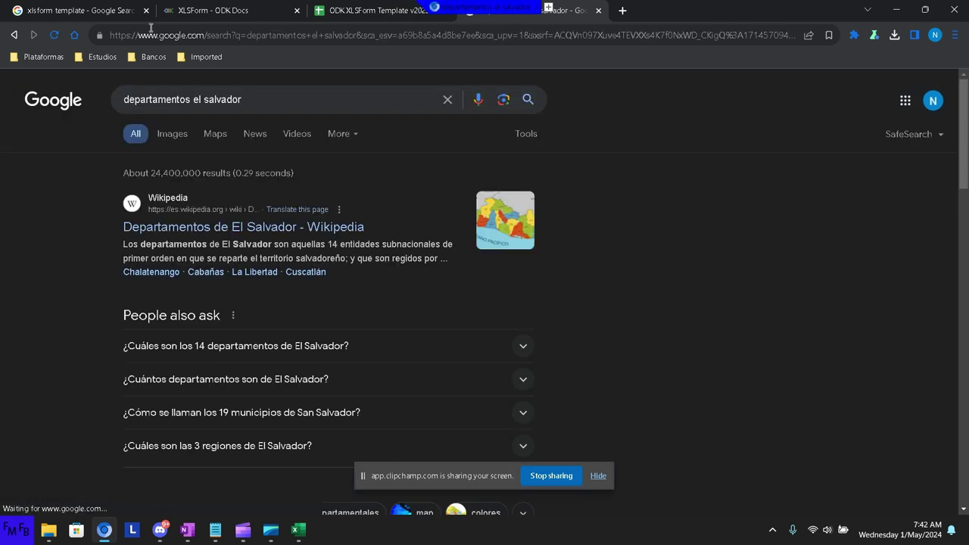
Open the Departamentos de El Salvador Wikipedia article and select its departments table into the references.
left_click(273, 239)
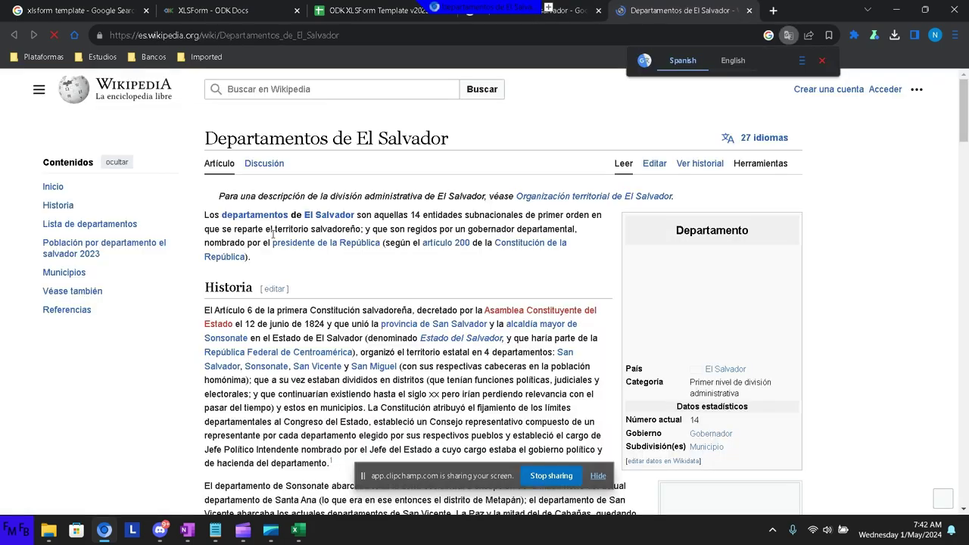
scroll(271, 238, "down", 2)
scroll(272, 238, "down", 3)
scroll(273, 239, "down", 5)
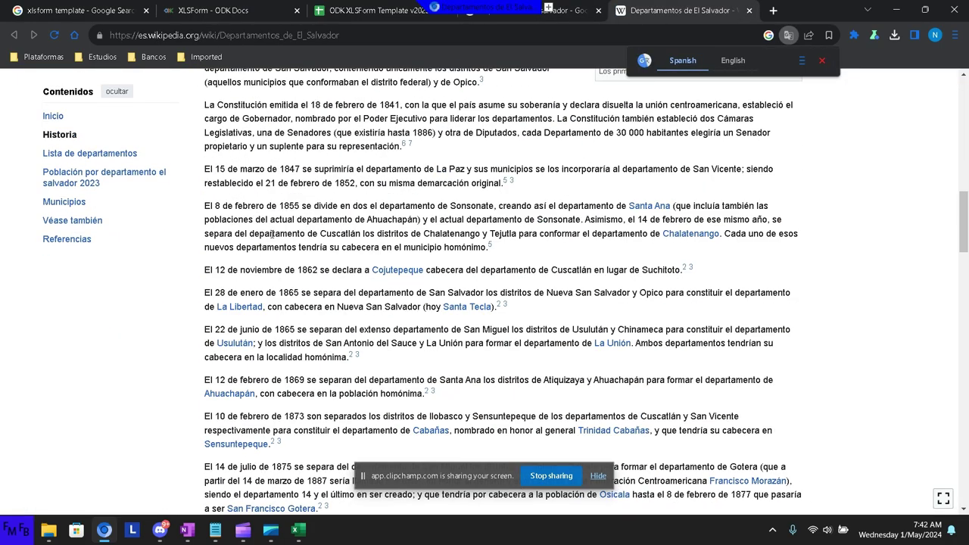
scroll(273, 238, "down", 5)
scroll(273, 238, "down", 5)
scroll(273, 239, "down", 3)
scroll(273, 238, "up", 1)
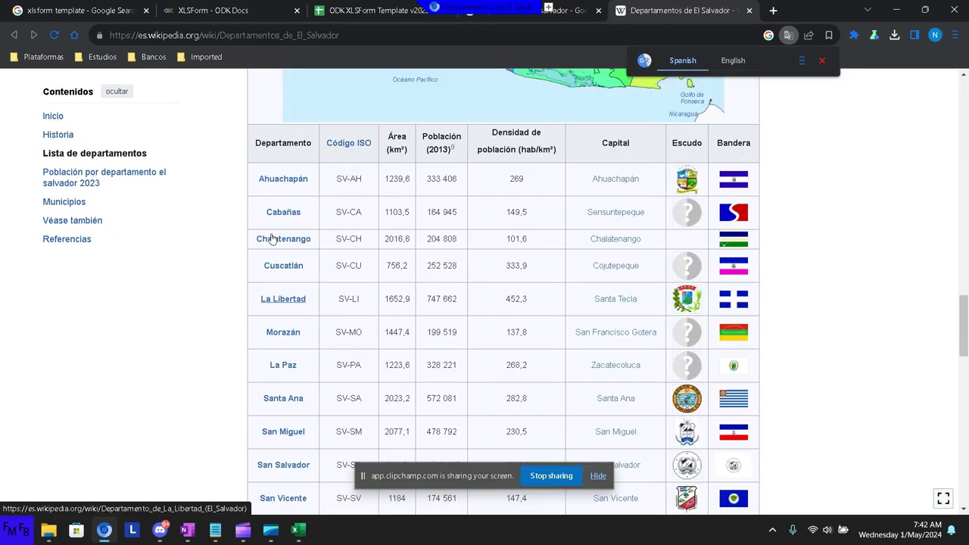
left_click_drag(255, 147, 415, 497)
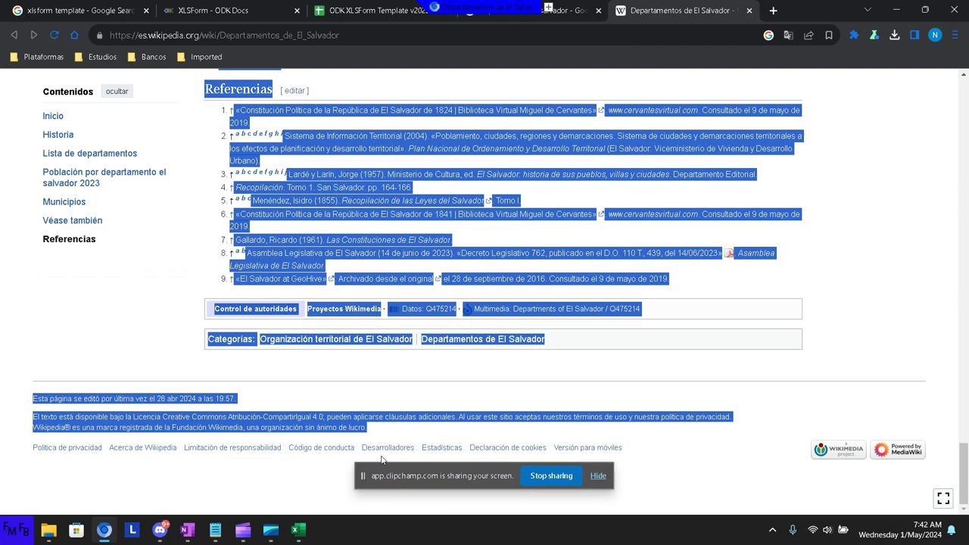
left_click_drag(415, 497, 418, 239)
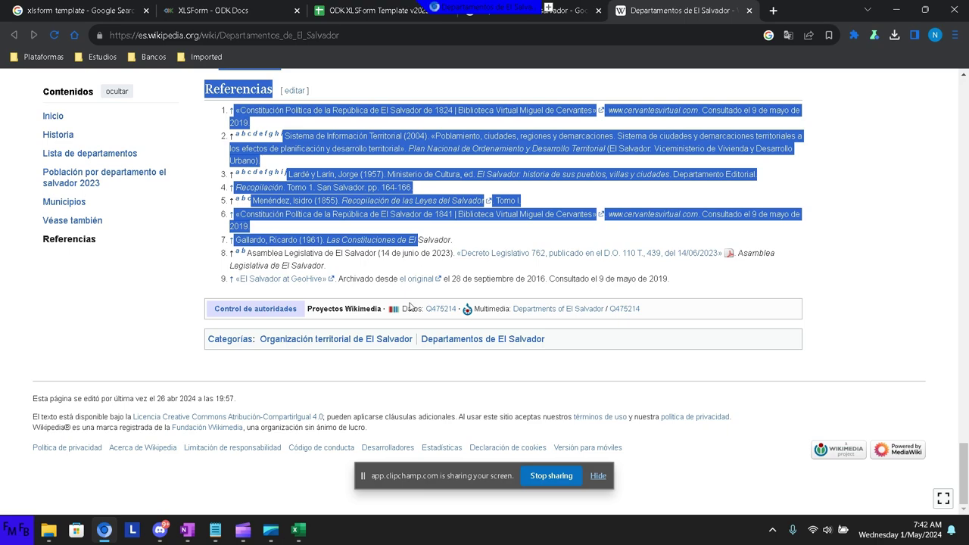
Switch to the empty Excel window and create a new blank workbook.
left_click(299, 530)
left_click(285, 471)
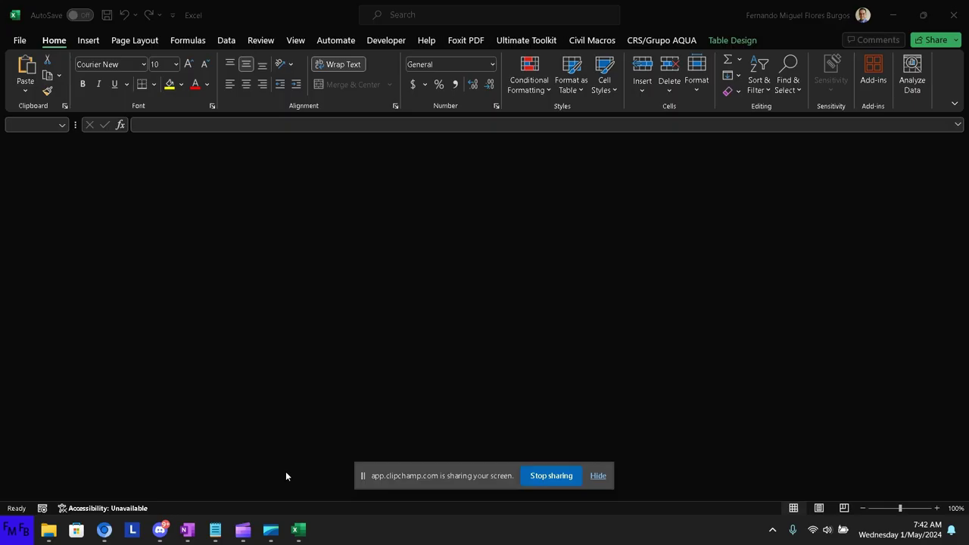
left_click(26, 44)
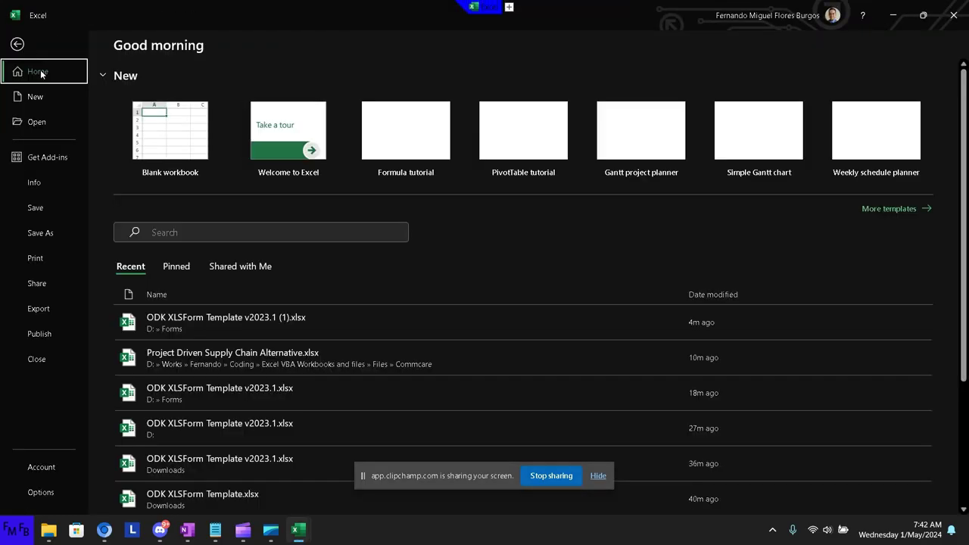
left_click(182, 134)
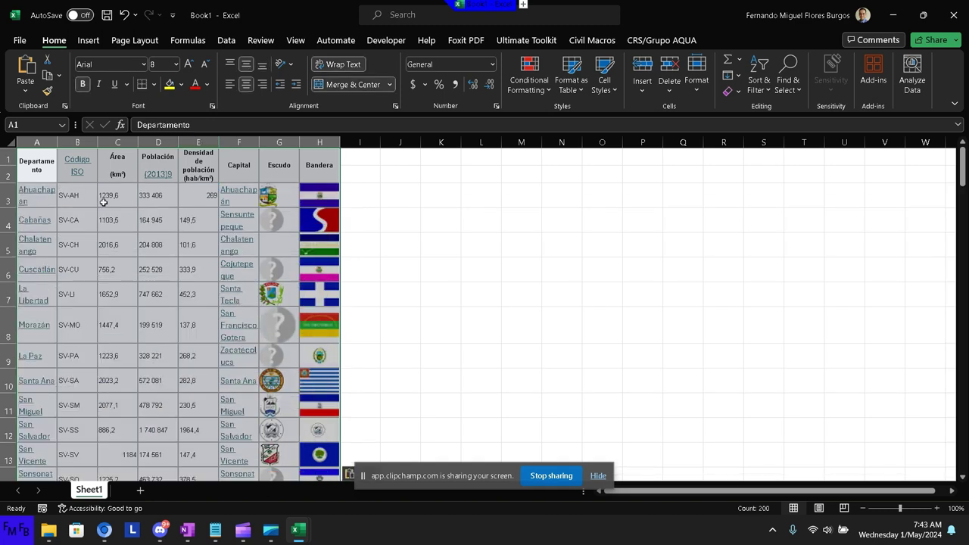
In the pasted Wikipedia table, select the fourteen department names from Ahuachapán down column A.
left_click_drag(77, 142, 315, 141)
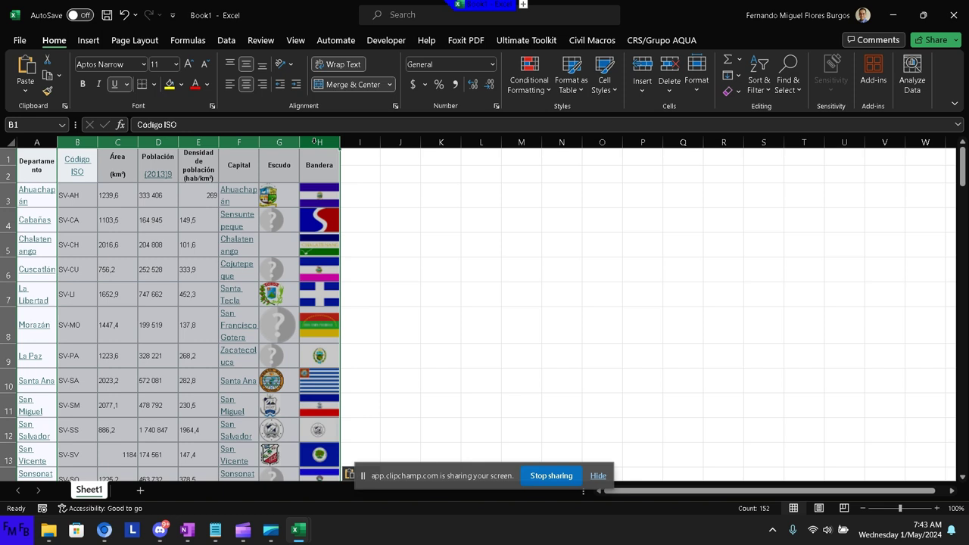
left_click(55, 204)
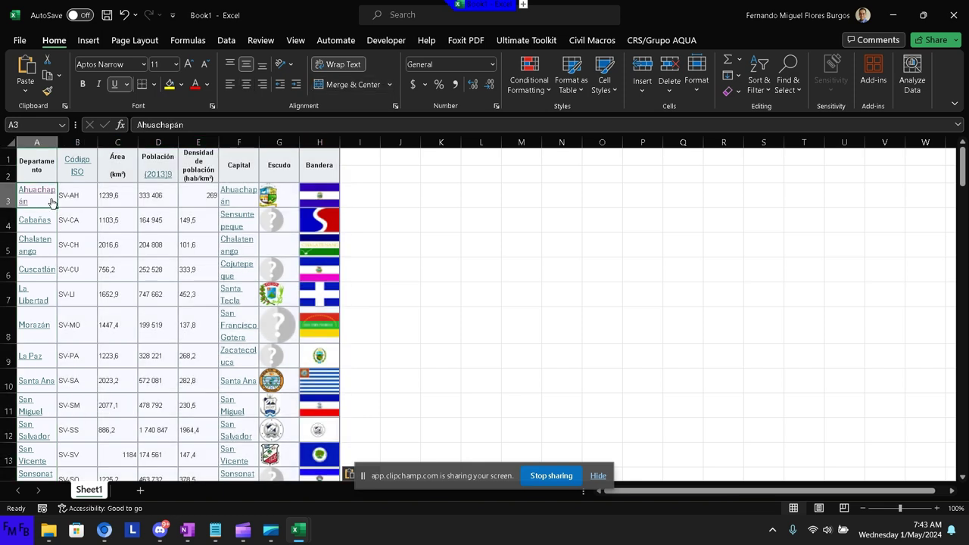
left_click(84, 205)
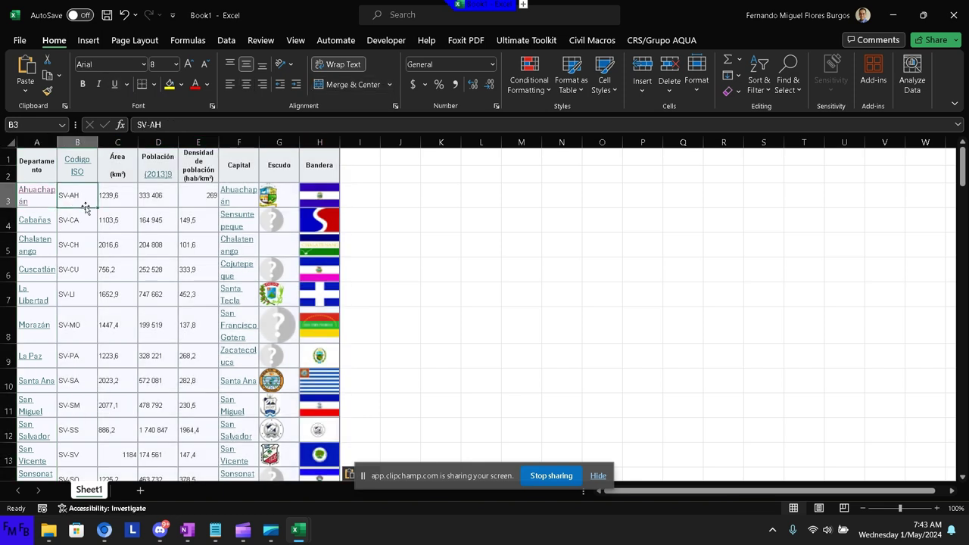
key("Left")
key("ctrl+shift+Down")
Paste the department names into a new Notepad tab and copy them as plain text, excluding the trailing blank line.
key("ctrl+c")
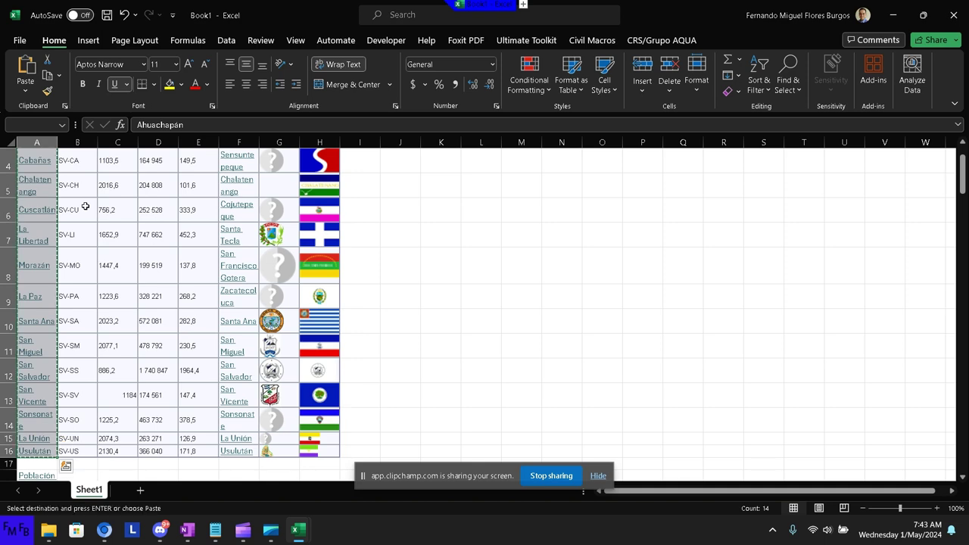
key("alt+Tab")
key("alt+Tab")
key("alt+Tab")
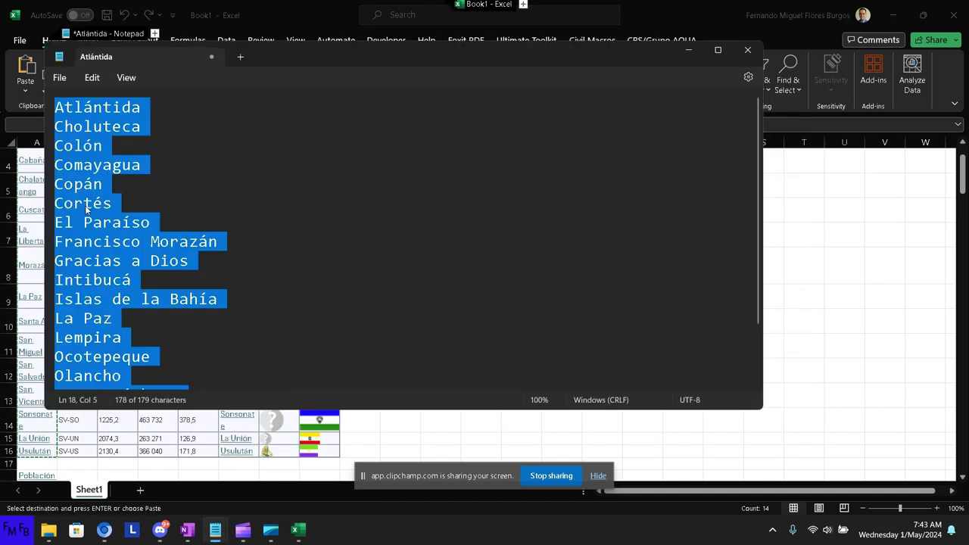
key("ctrl+n")
key("ctrl+v")
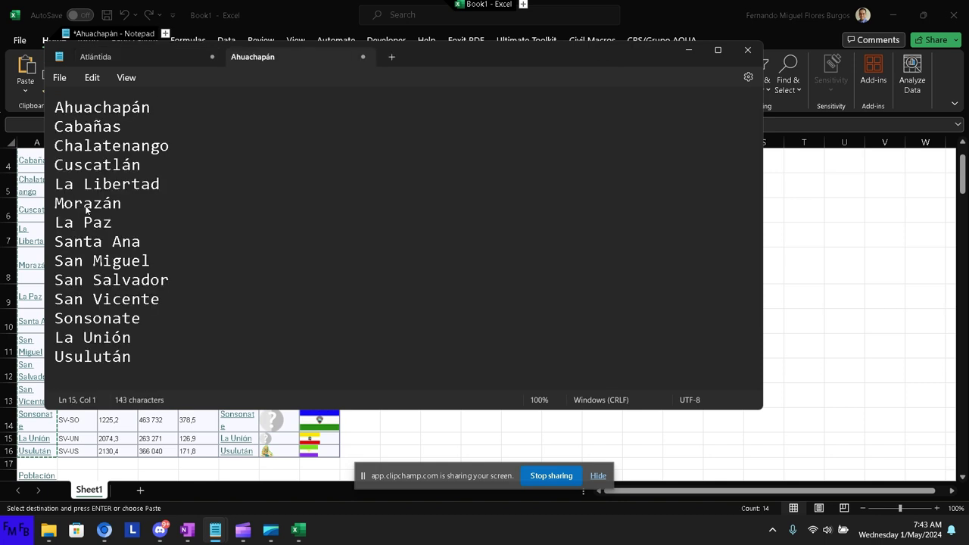
key("Up")
key("End")
key("ctrl+shift+Home")
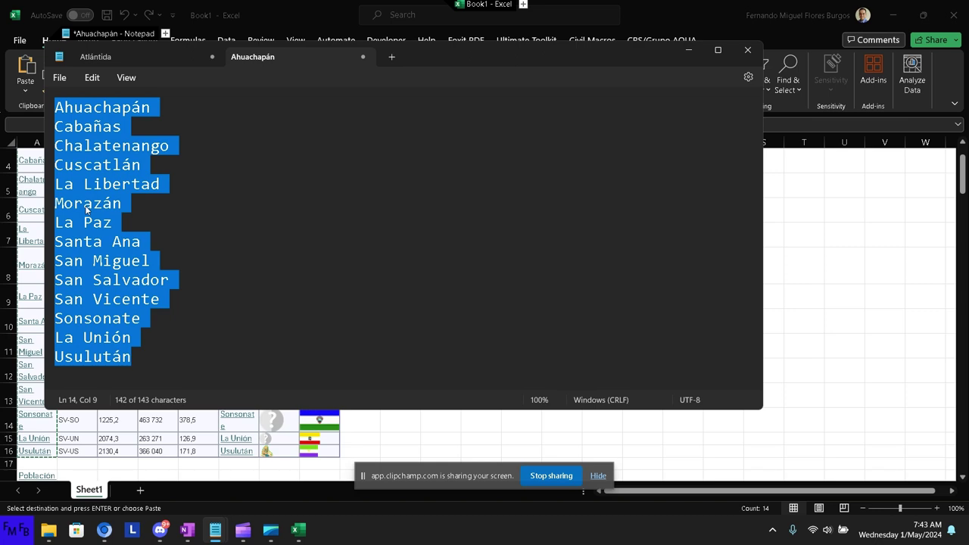
key("ctrl+c")
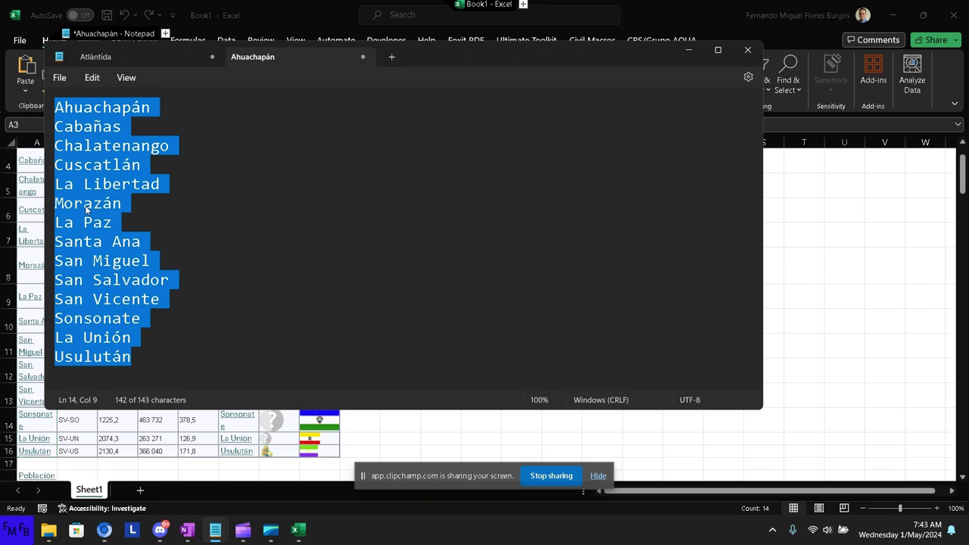
key("alt+Tab")
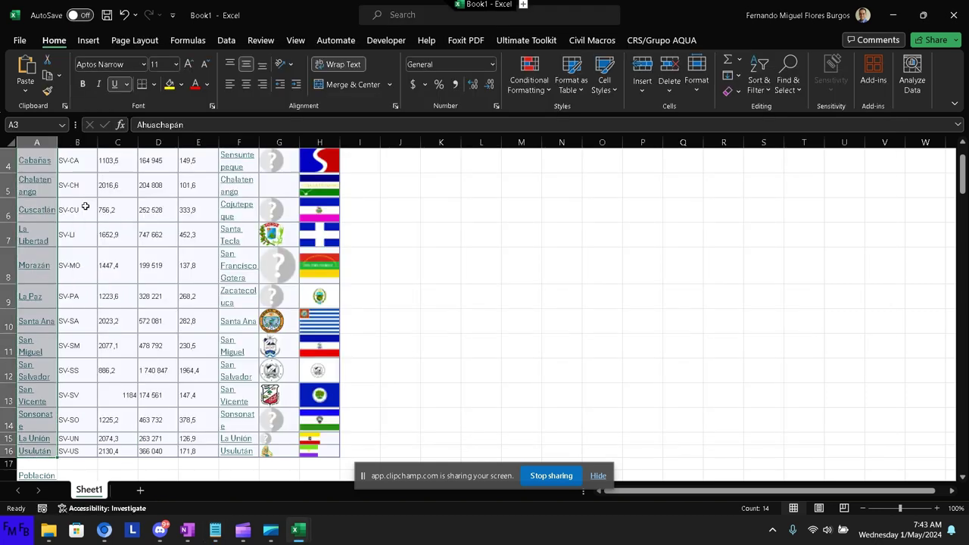
key("alt+Tab")
key("alt+Tab")
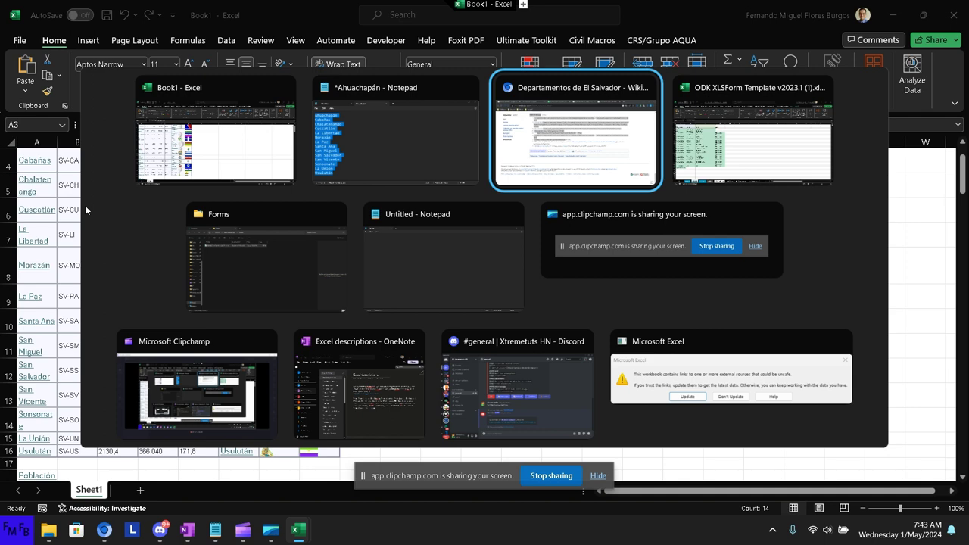
Paste the Salvadoran names at B22 and fill A23:A35 with departamento.
key("alt+Tab")
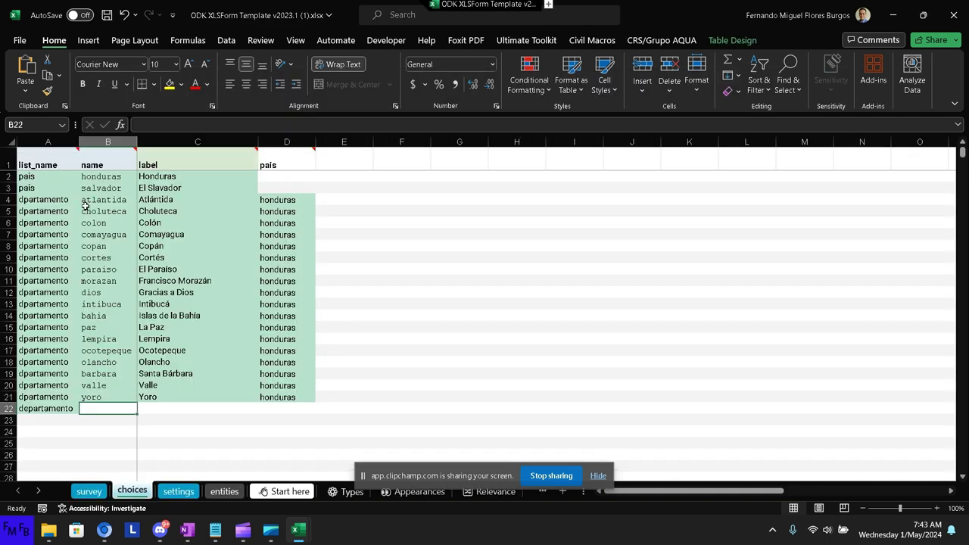
key("ctrl+v")
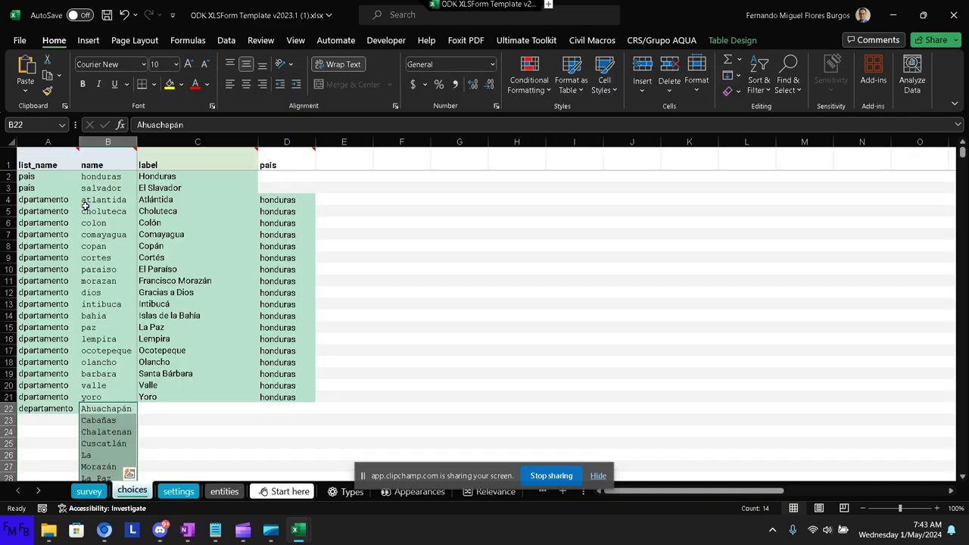
left_click(49, 407)
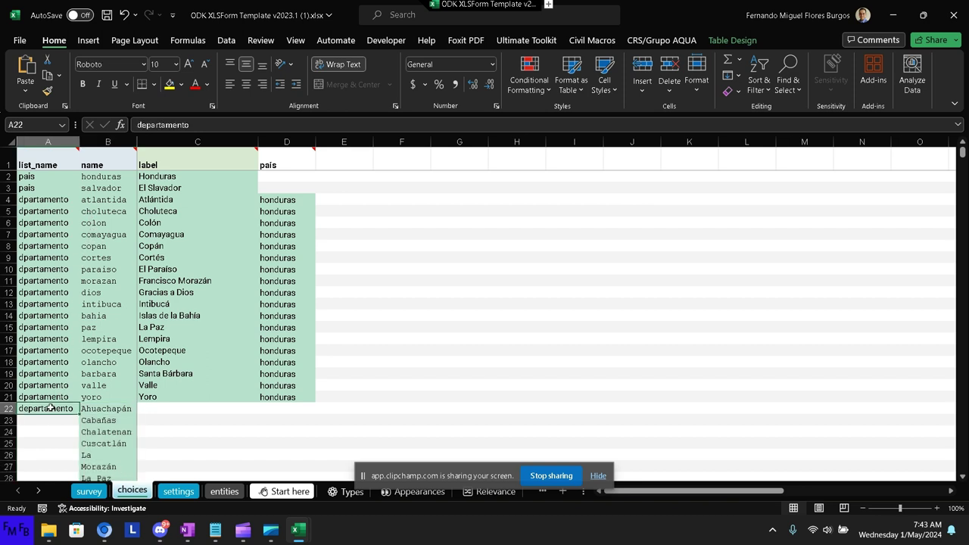
key("ctrl+c")
key("Right")
key("ctrl+Down")
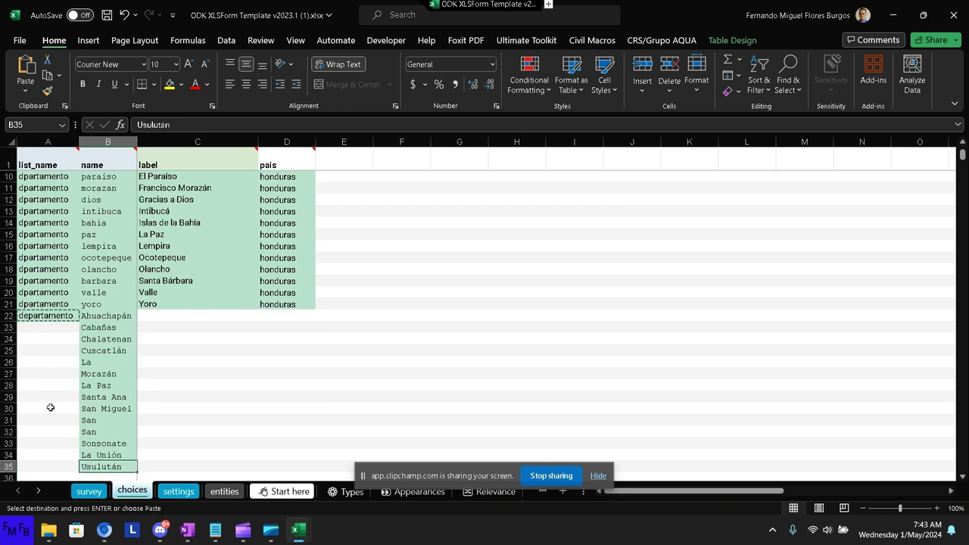
key("Left")
key("ctrl+shift+Up")
key("shift+Down")
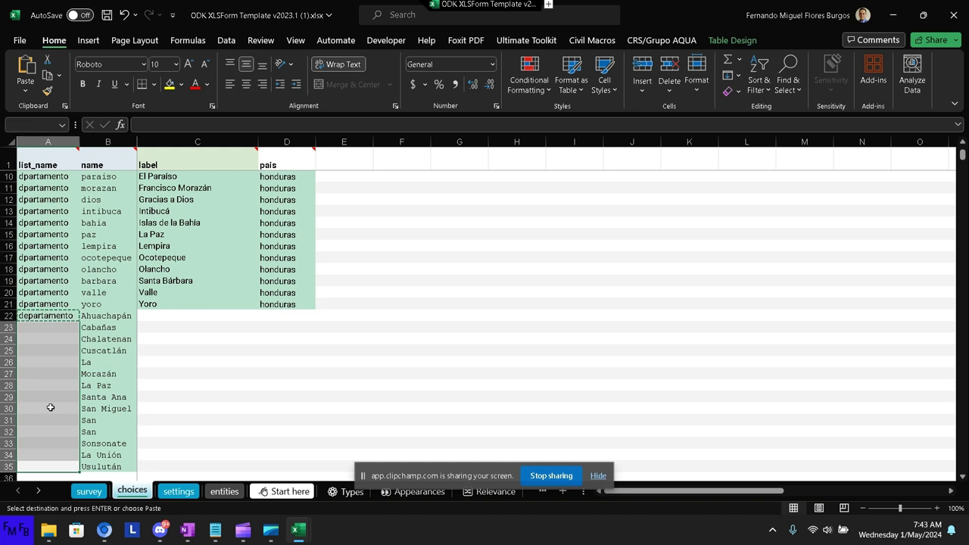
key("ctrl+v")
key("Right")
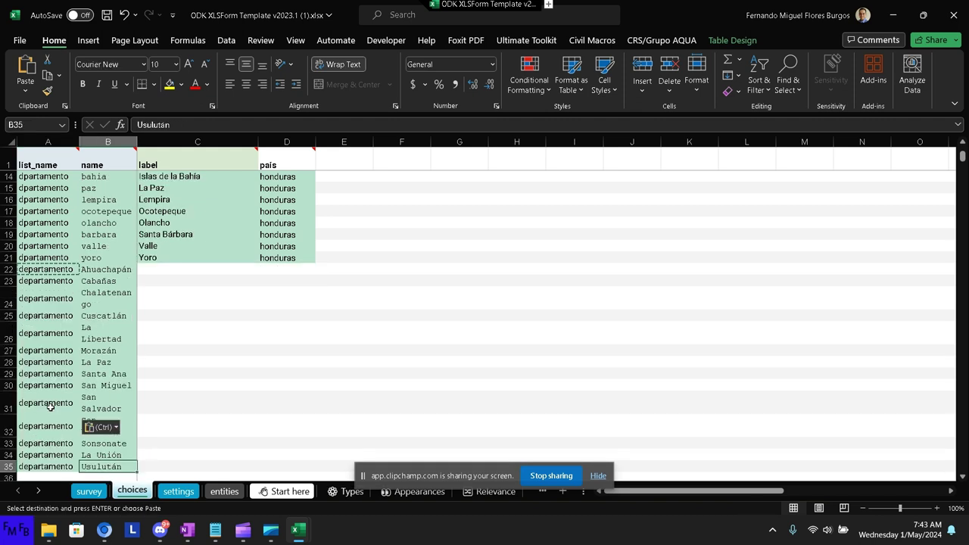
Move the fourteen department names from B22:B35 into the label column at C22.
key("Right")
key("ctrl+Up")
key("Left")
key("Down")
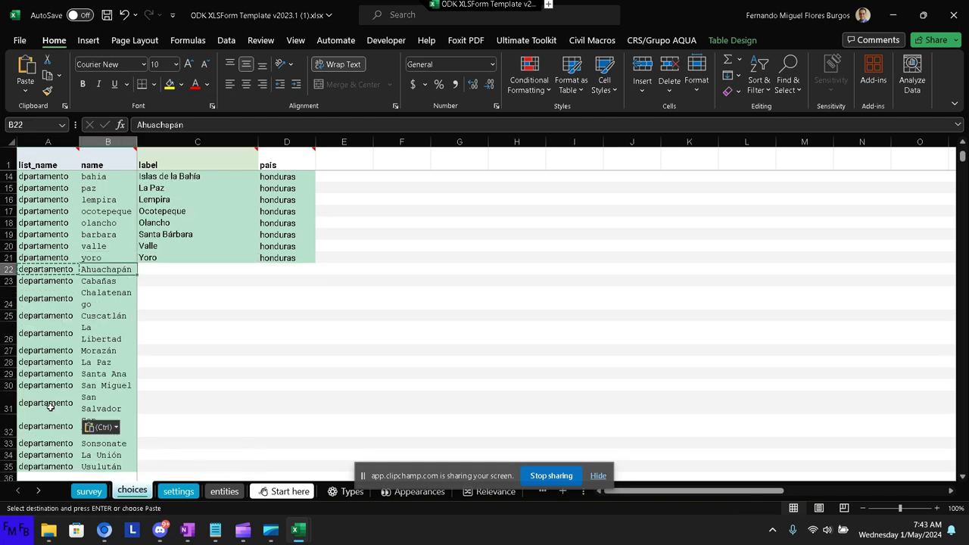
key("ctrl+shift+Down")
key("ctrl+x")
key("Right")
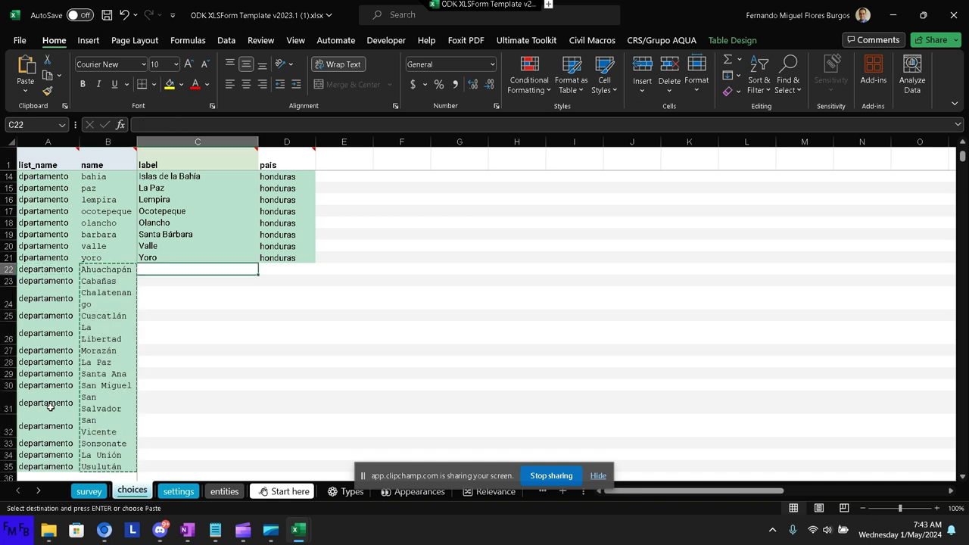
key("ctrl+v")
key("Left")
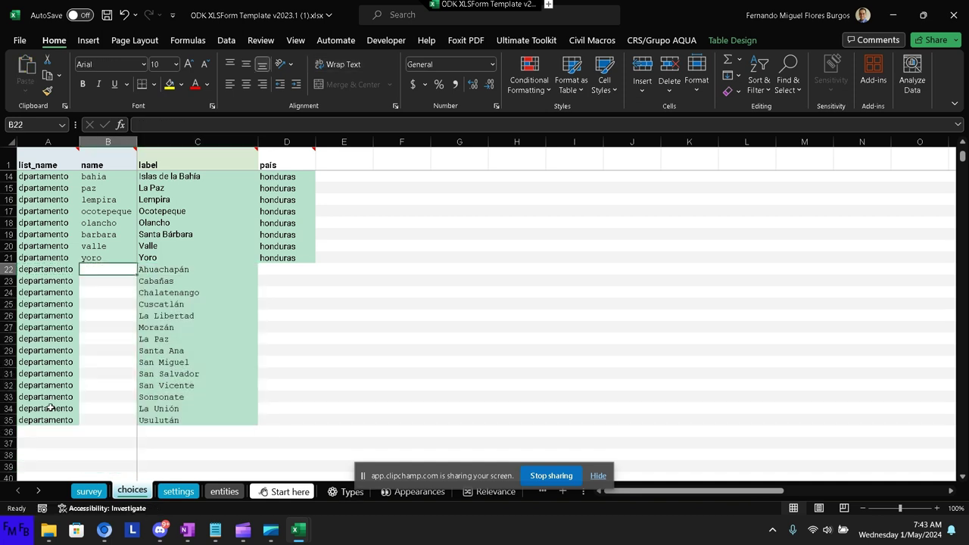
Enter codes ahuachapan, cabanas, chalatenango, cuscatlan, libertad and morazan in B22:B27.
type("ahuach")
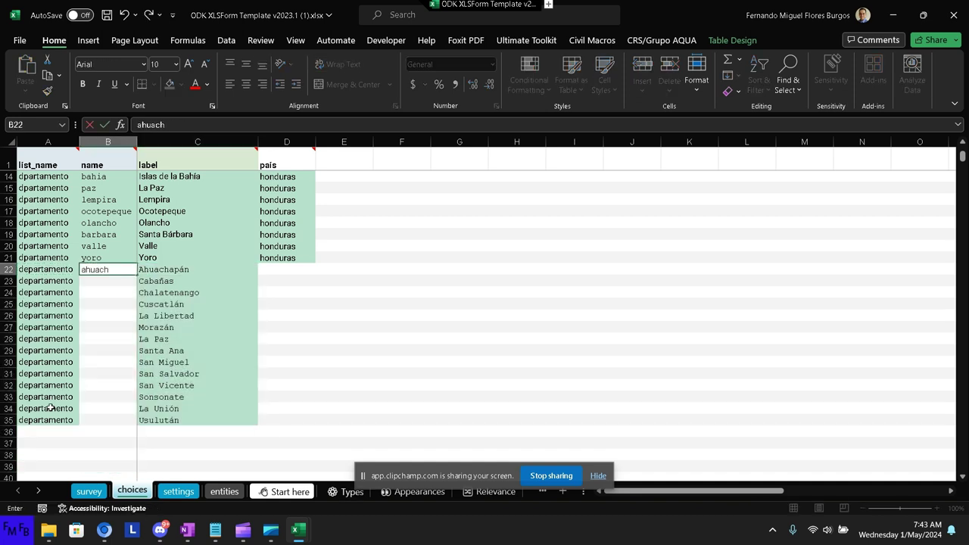
type("apan")
key("Return")
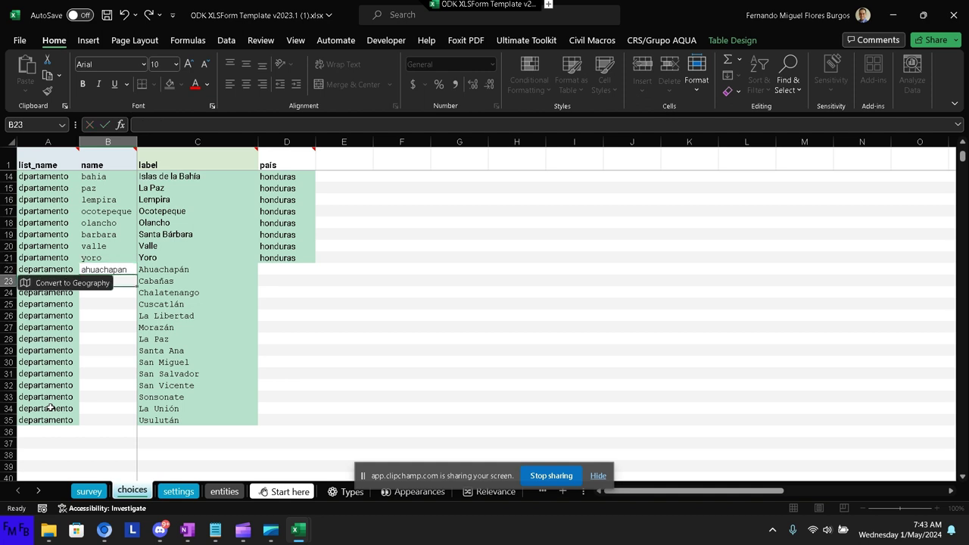
type("cabanas")
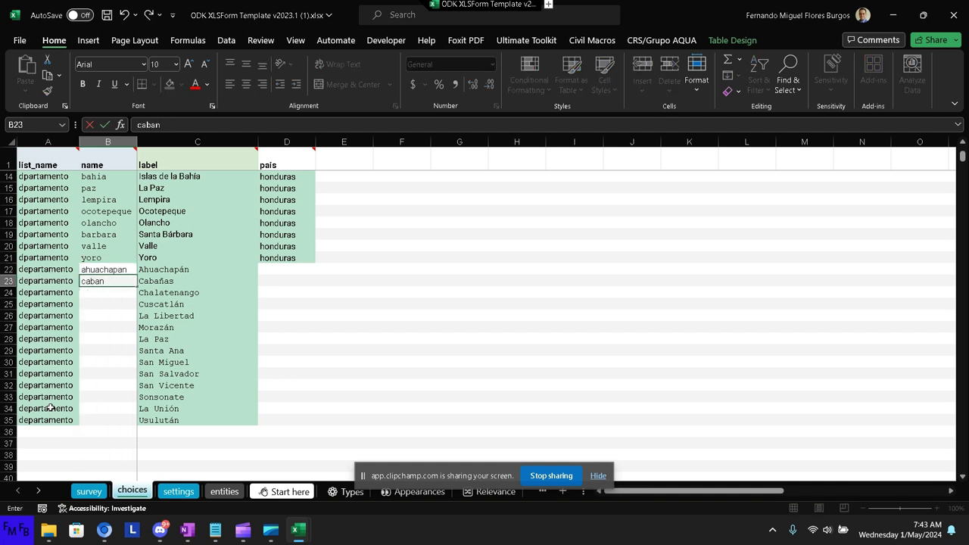
key("Return")
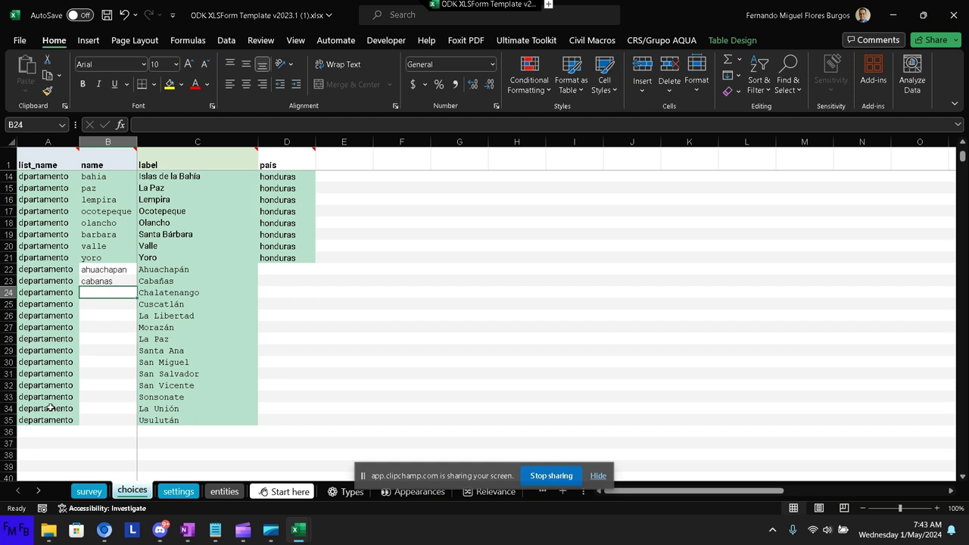
type("chala")
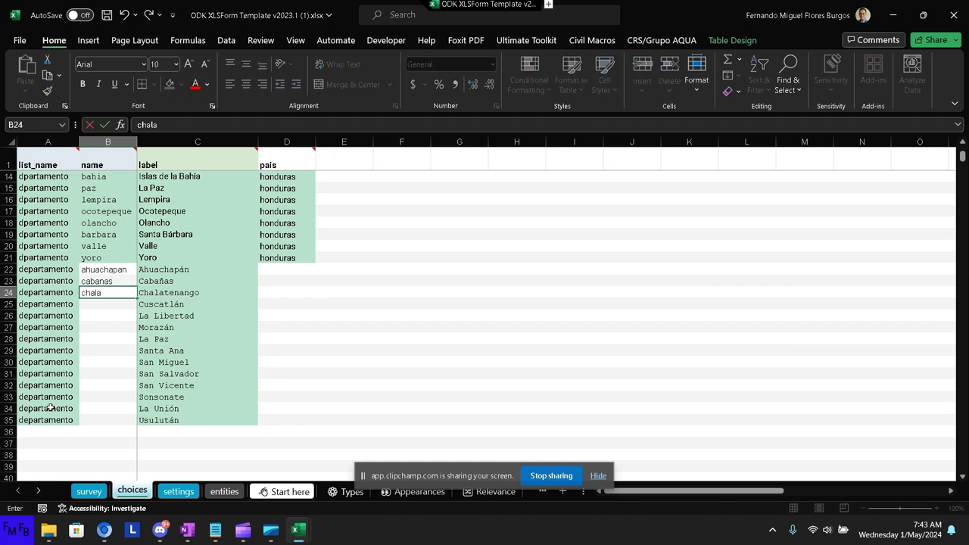
type("tenango")
key("Return")
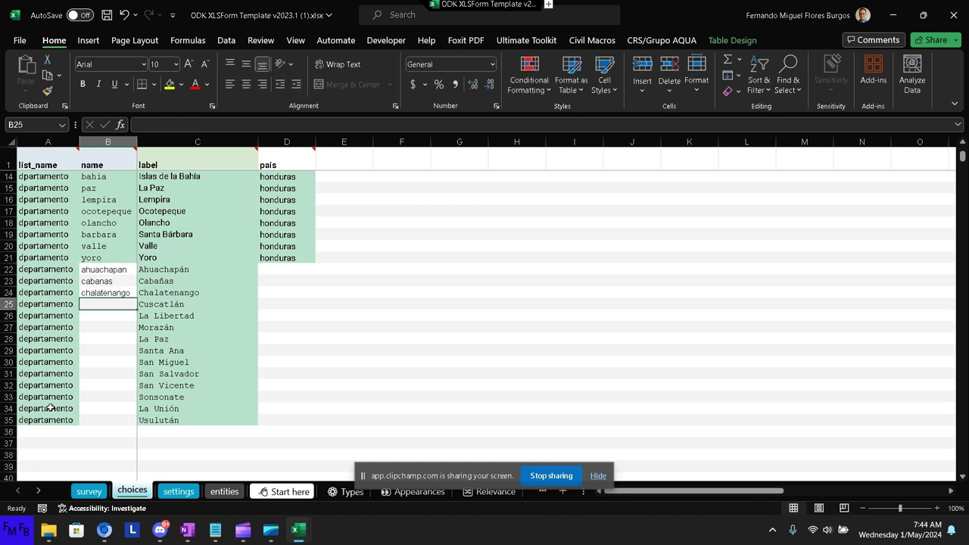
type("cuscat")
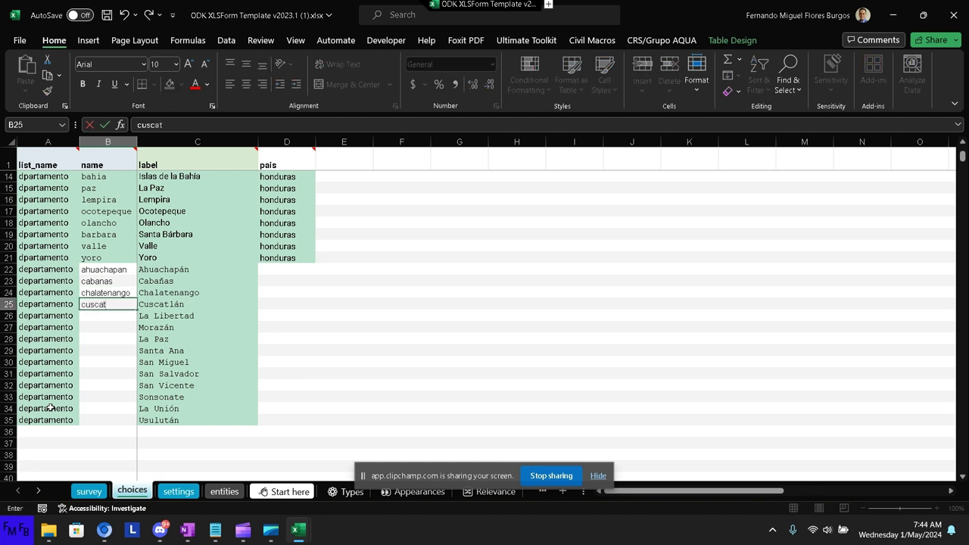
type("lan")
key("Return")
type("libe")
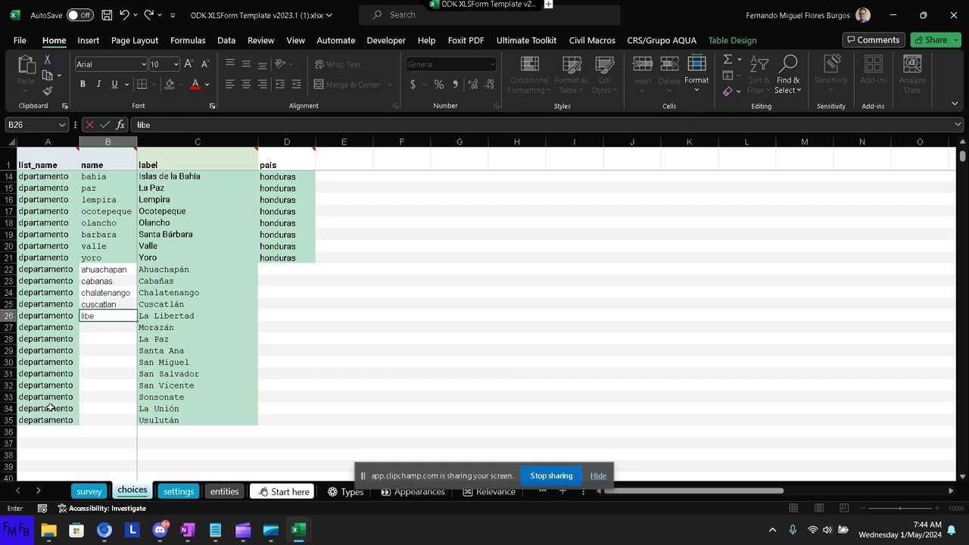
type("rtad")
key("Return")
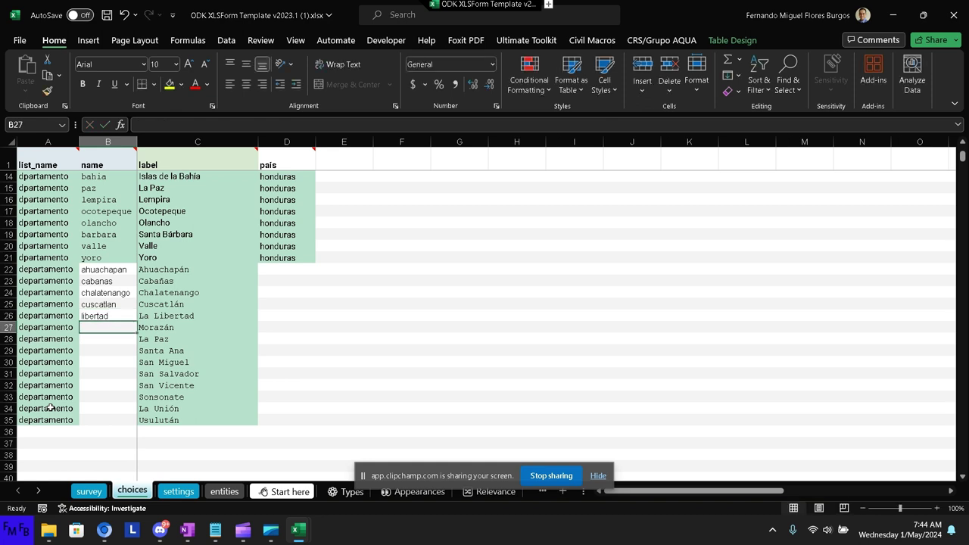
type("mora")
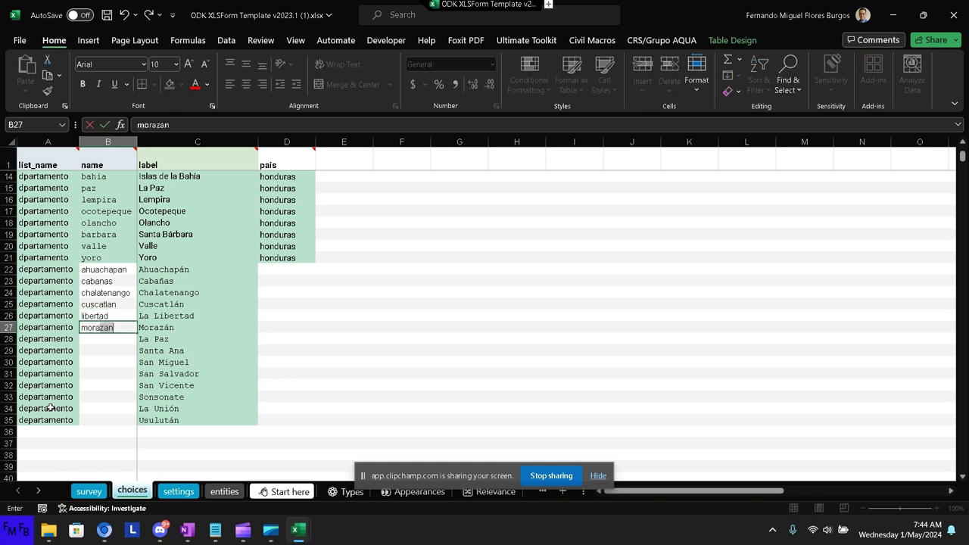
type("zan")
key("Up")
Change the Francisco Morazán department code to francisco.
key("Up")
key("Up")
key("Up")
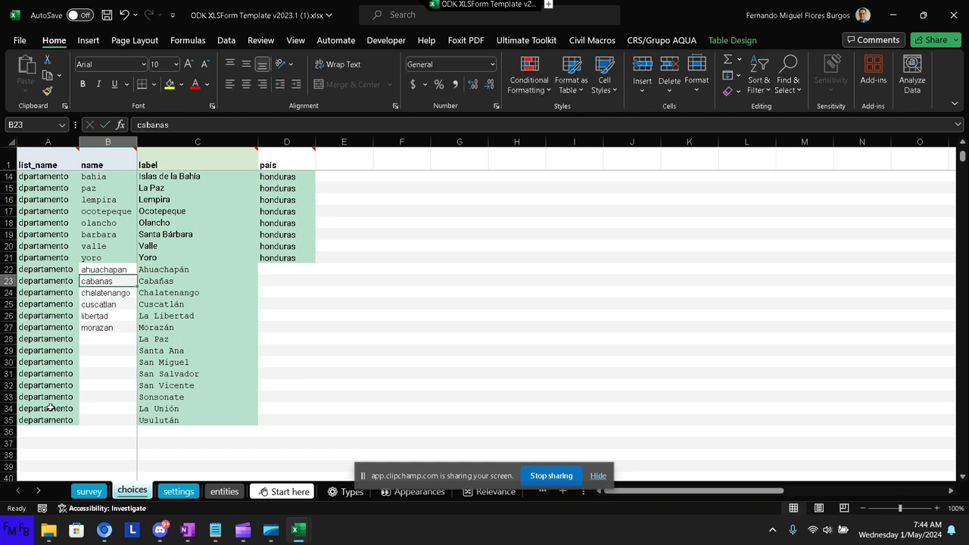
key("Up")
key("Up")
key("Up")
key("Up")
key("Up")
key("Up")
key("Up")
key("Up")
key("Up")
key("Up")
key("Up")
key("Up")
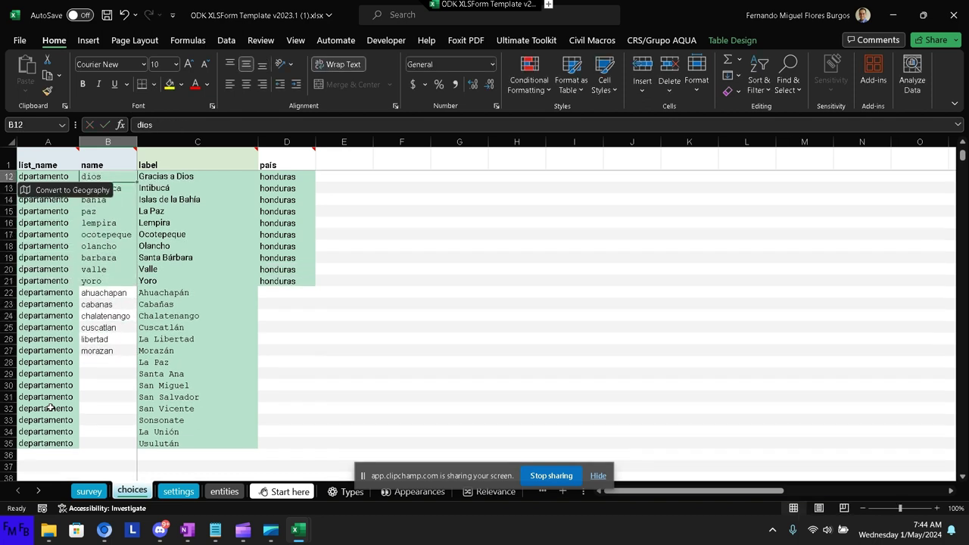
key("Up")
key("Up")
key("Down")
key("Down")
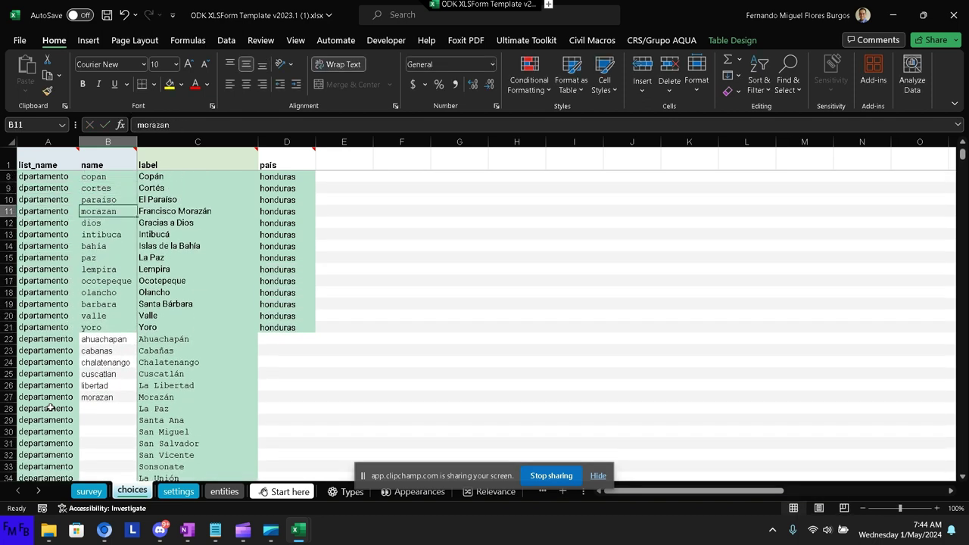
type("francis")
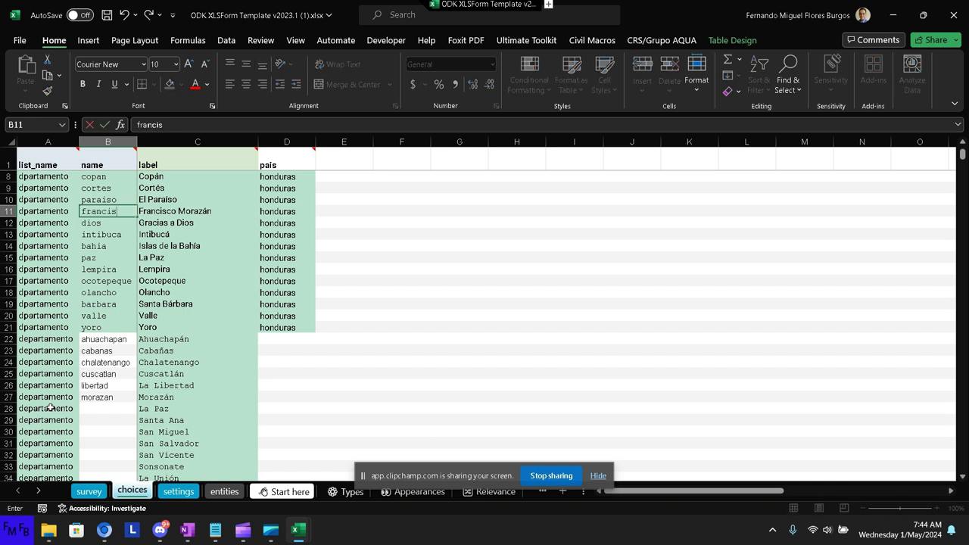
type("co")
key("Return")
Enter codes la_paz, santa_ana, miguel and san_salvador in the next empty name cells.
key("Down")
key("Down")
key("Down")
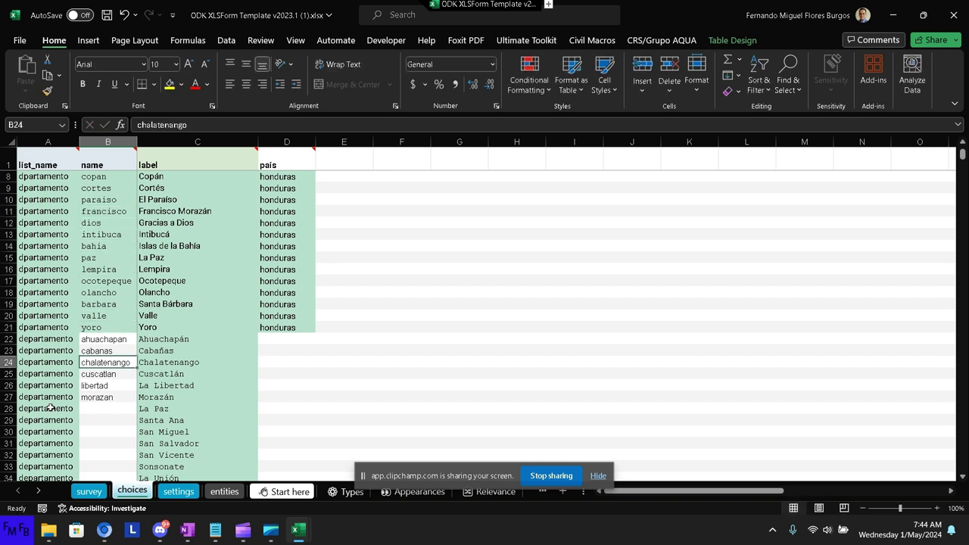
key("Down")
key("Down")
key("Down")
type("la")
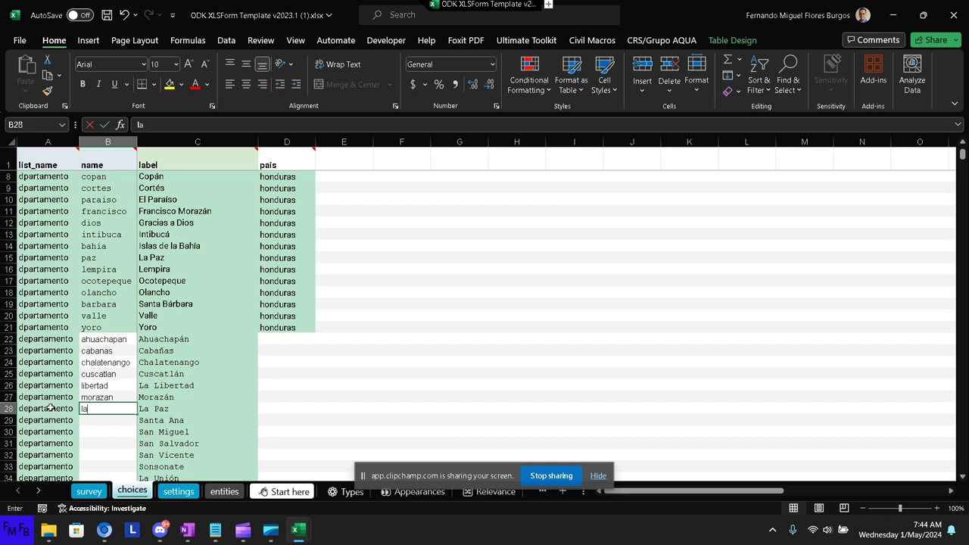
type("_paz")
key("Return")
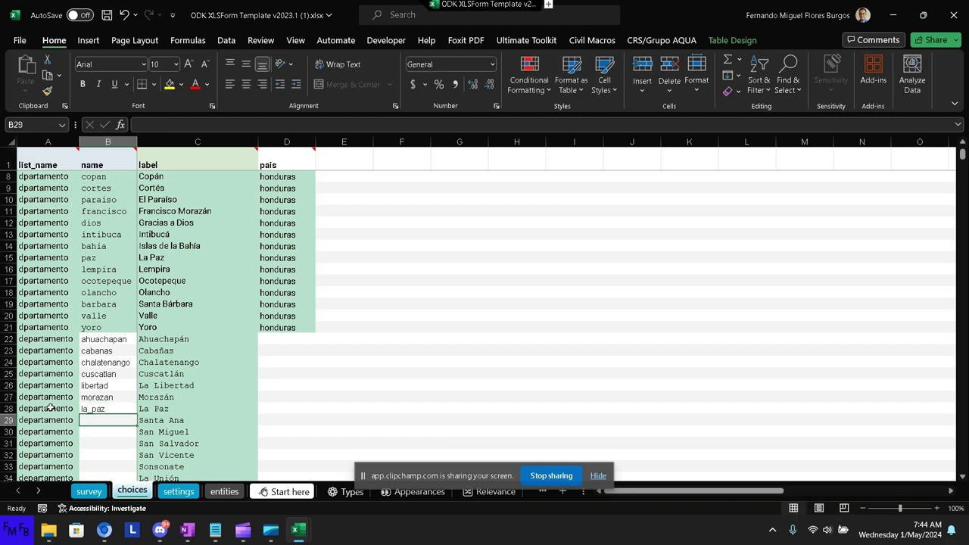
type("santa_ana")
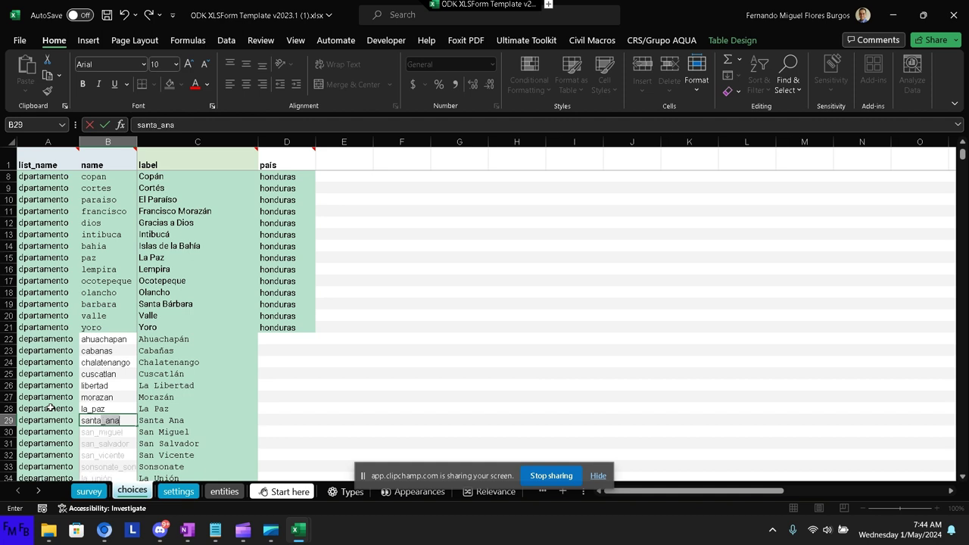
key("Return")
type("m")
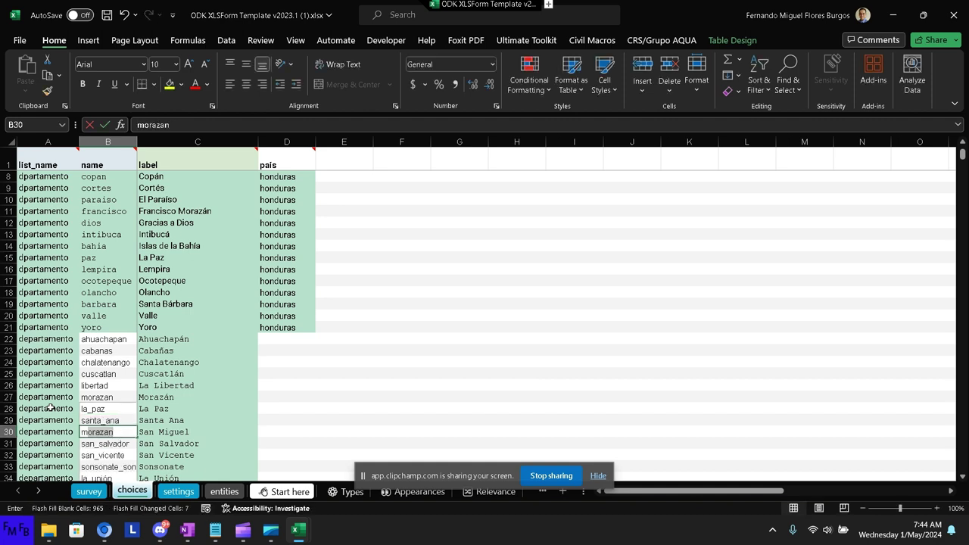
type("iguel")
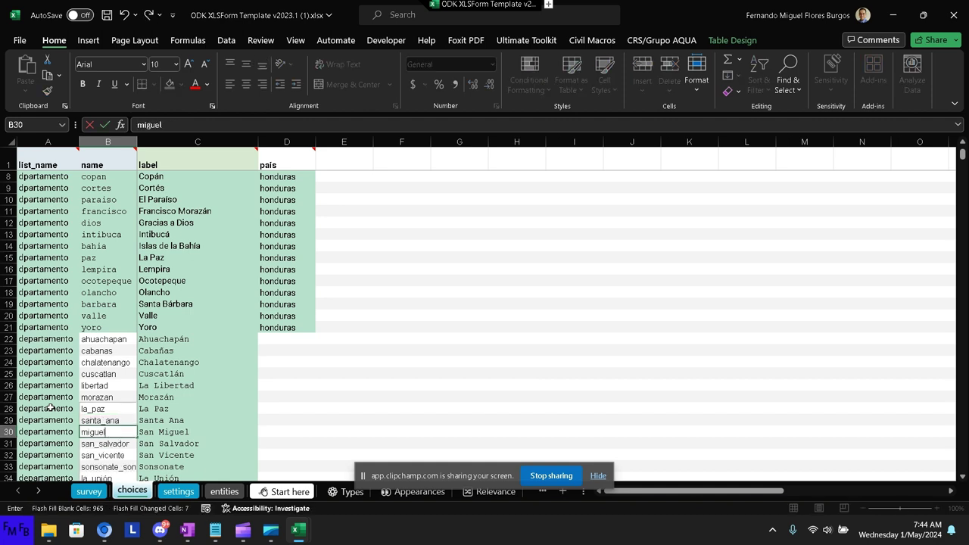
key("Return")
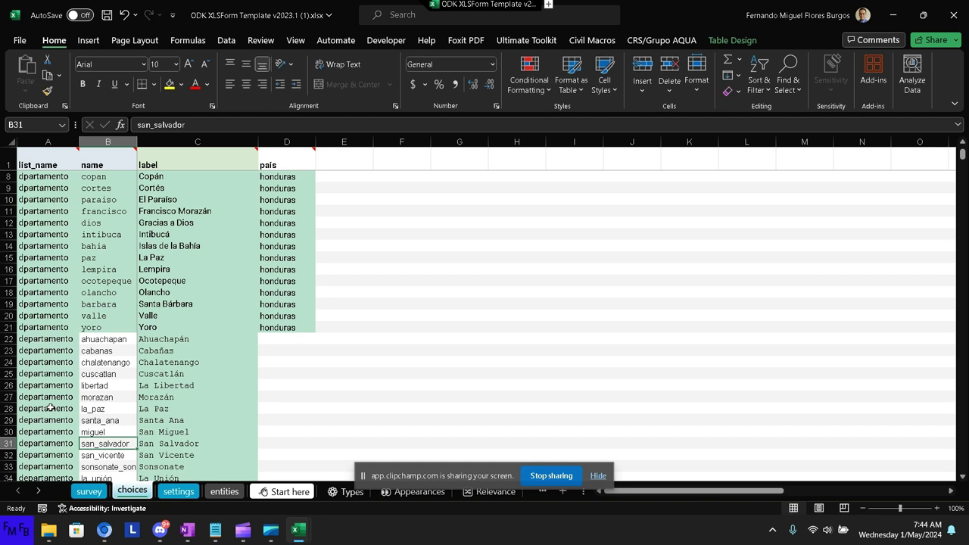
type("san_sa")
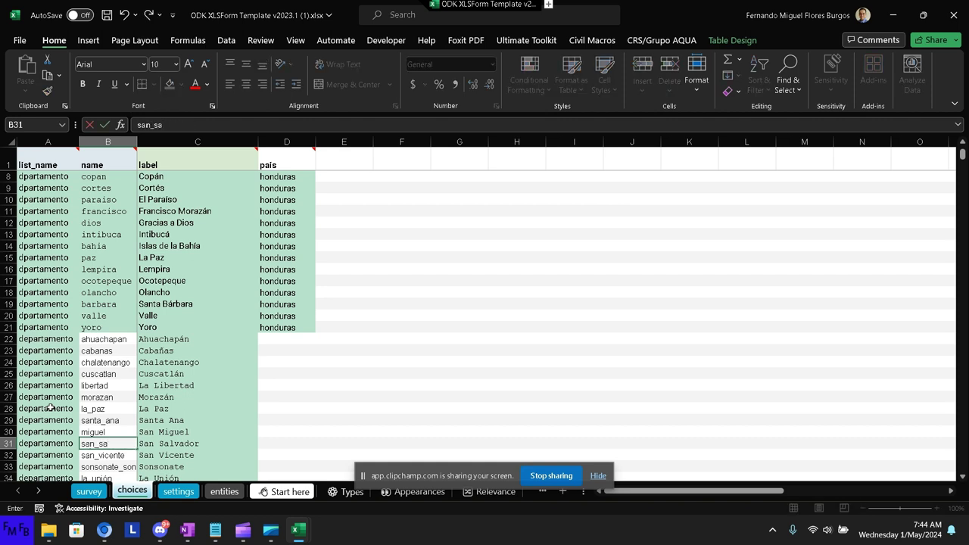
type("lvador")
key("Return")
Finish the codes with vicente, sonsonate, union and usulutan through B35.
type("vi")
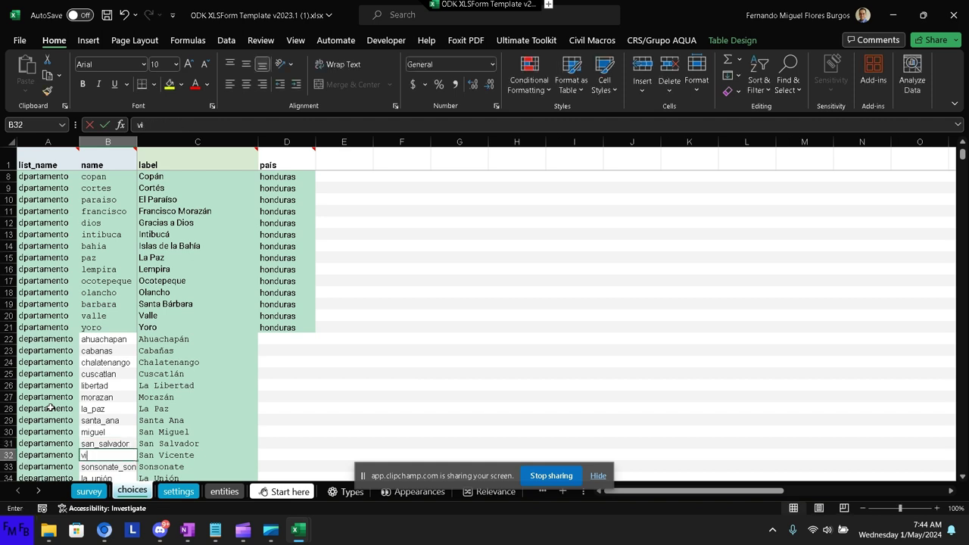
type("cente")
key("Return")
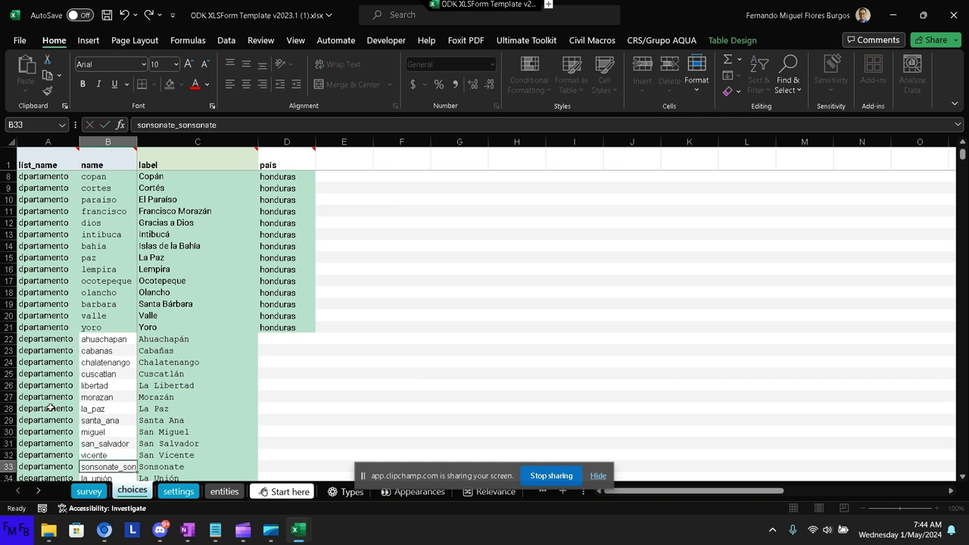
type("so")
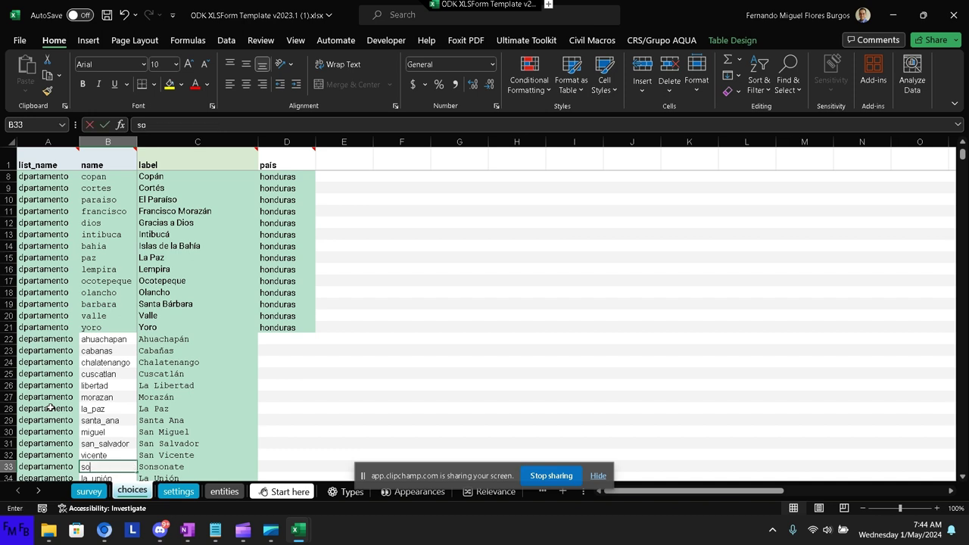
type("nsonate")
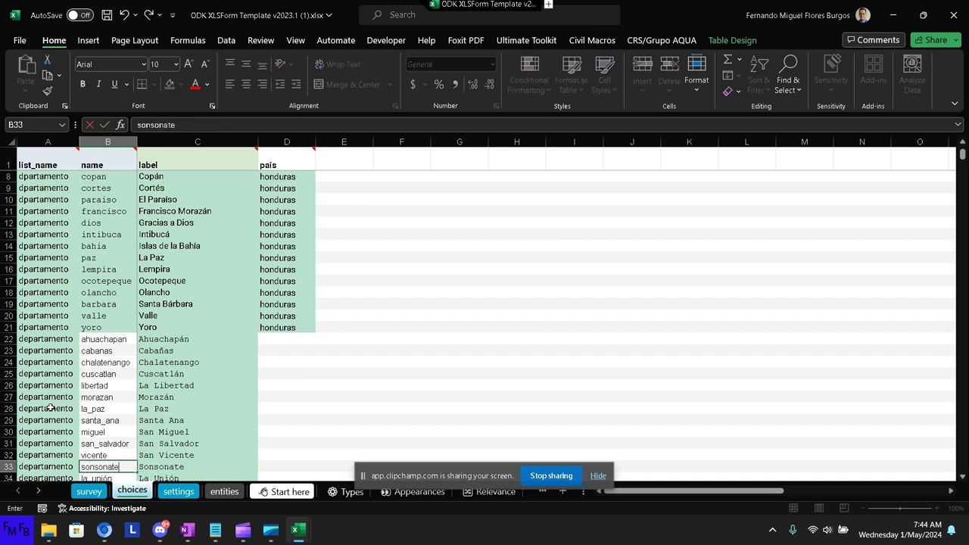
key("Return")
type("un")
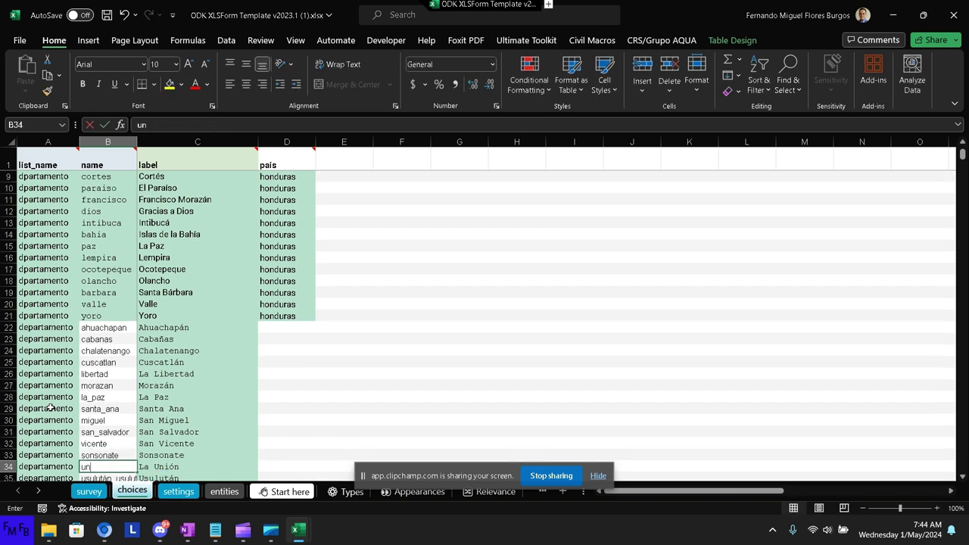
type("ion")
key("Return")
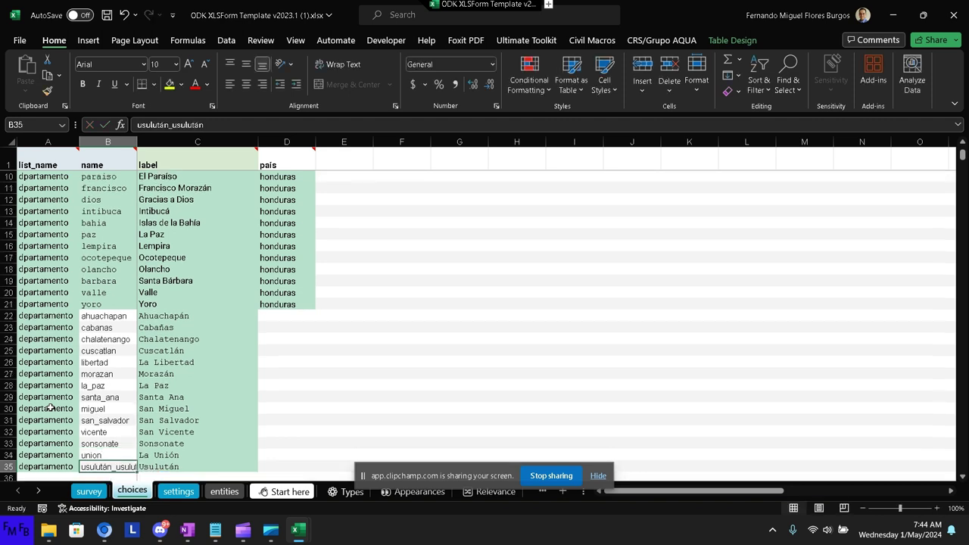
type("usu")
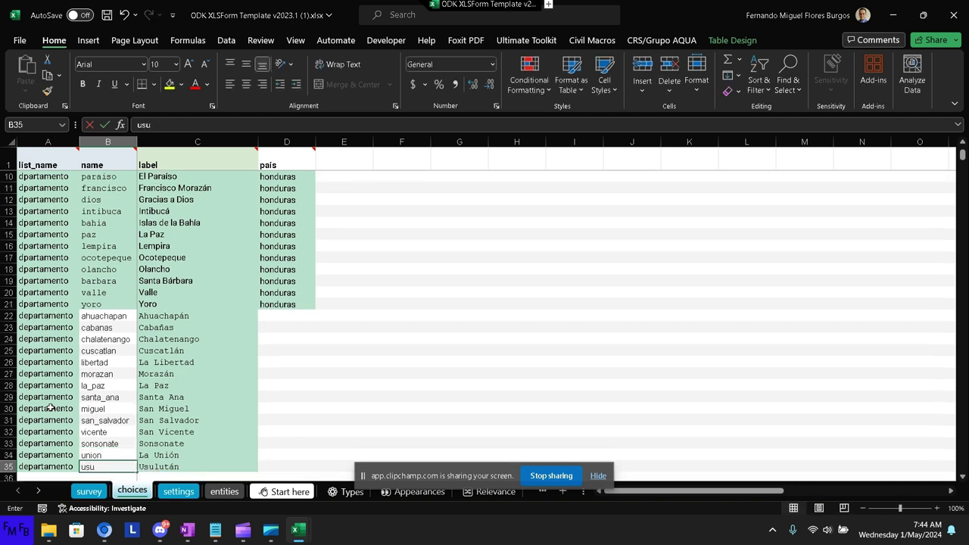
type("lutan")
key("Tab")
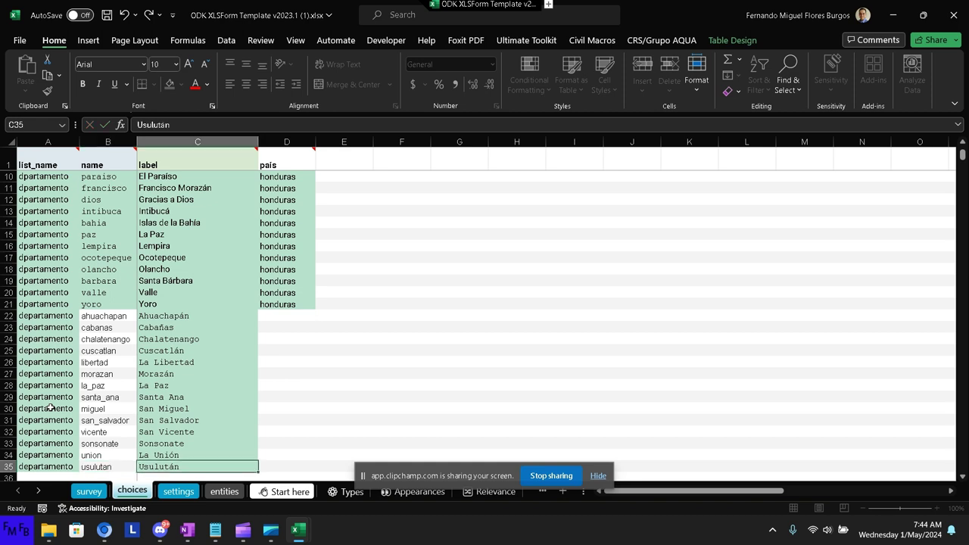
key("Tab")
key("ctrl+Up")
key("Down")
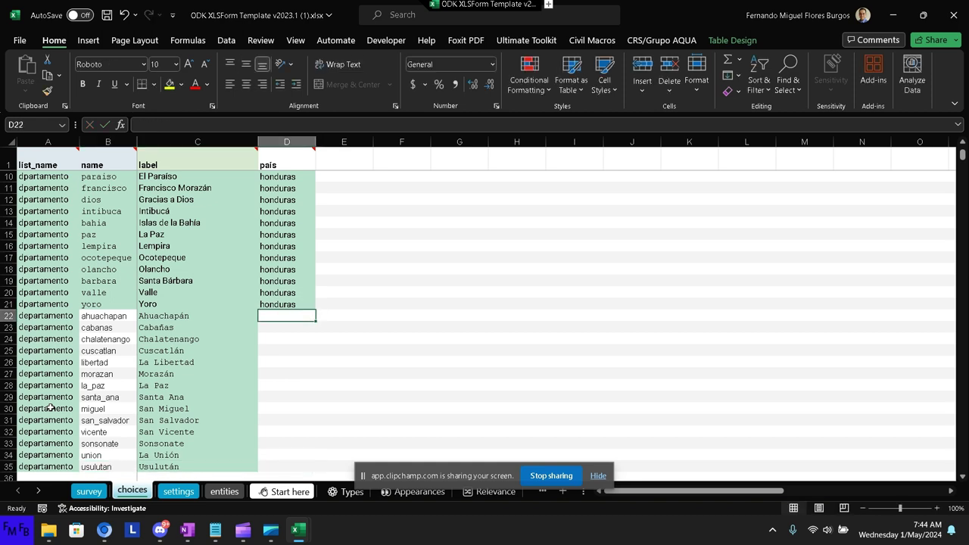
Enter salavdor as the pais in D22 and copy it down through D35.
type("salav")
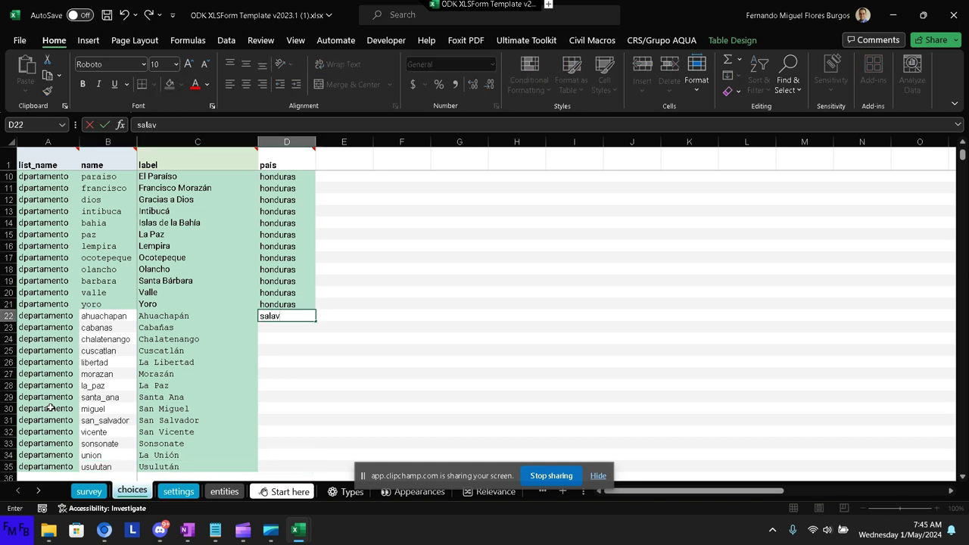
type("dor")
key("Left")
key("Right")
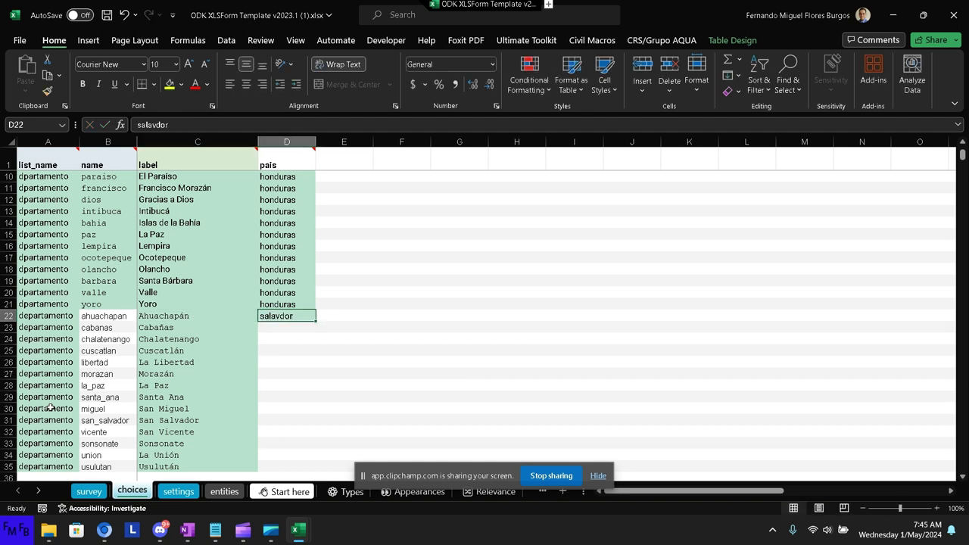
key("ctrl+c")
key("Left")
key("ctrl+Down")
key("Right")
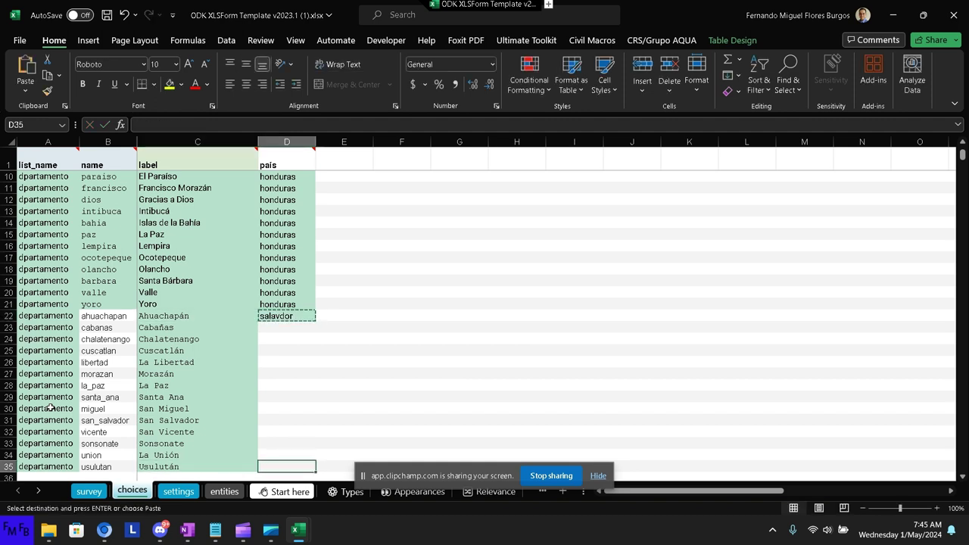
key("ctrl+shift+Up")
key("shift+Down")
key("ctrl+v")
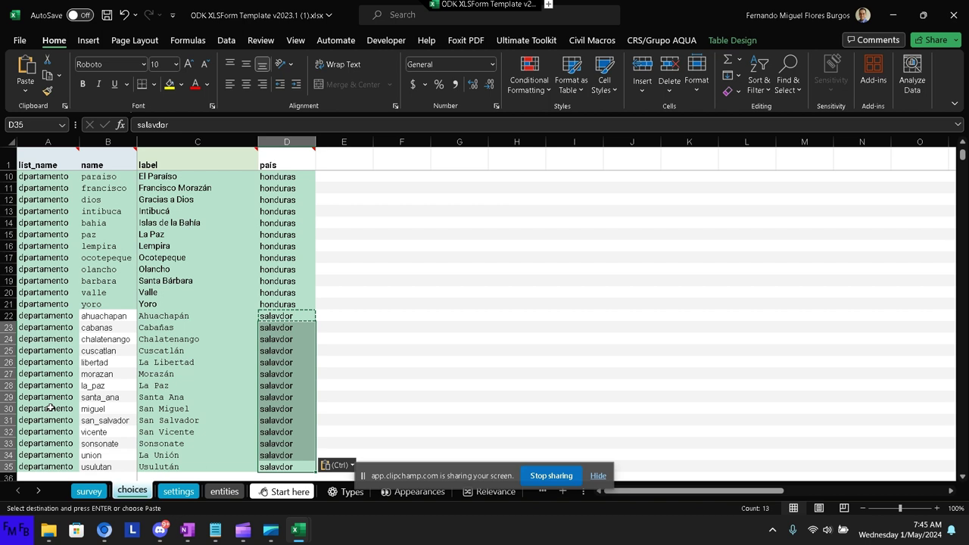
key("Down")
key("Left")
key("Left")
key("Left")
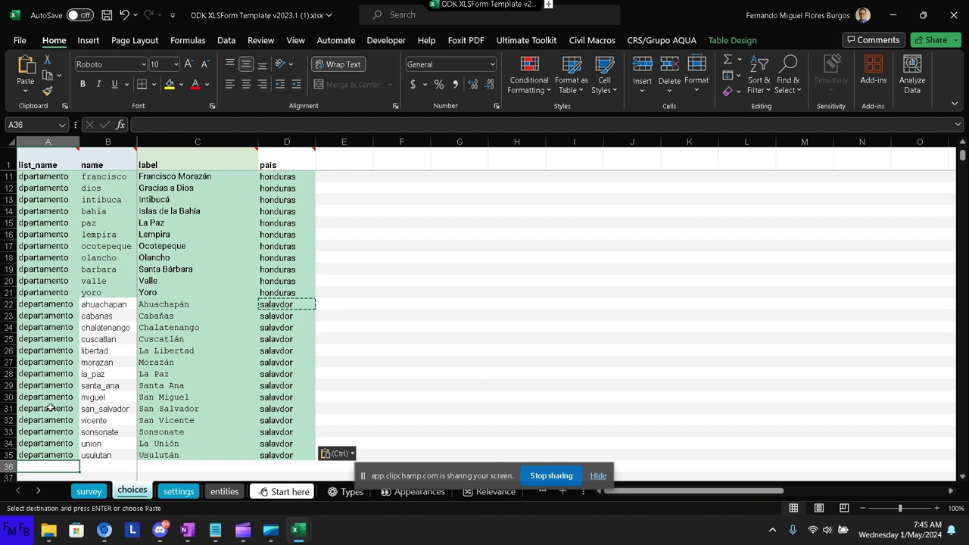
Start a ciudad row and enter the labels La ceiba, El Porvenir and Tela.
type("ciudad")
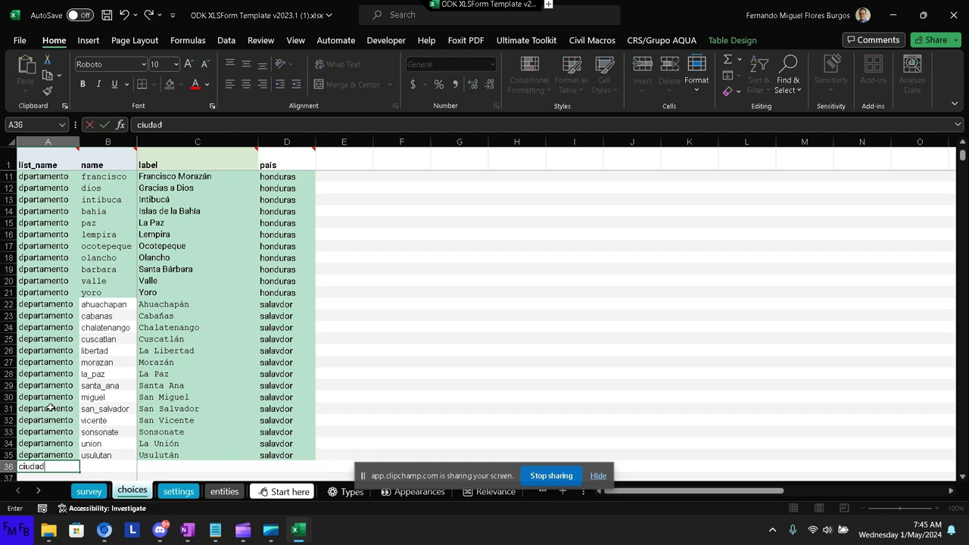
key("Tab")
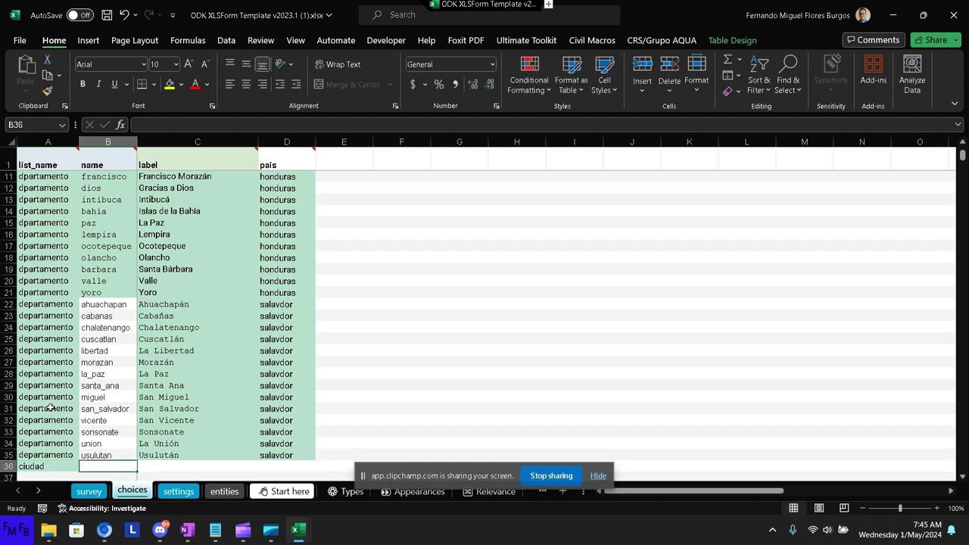
key("Tab")
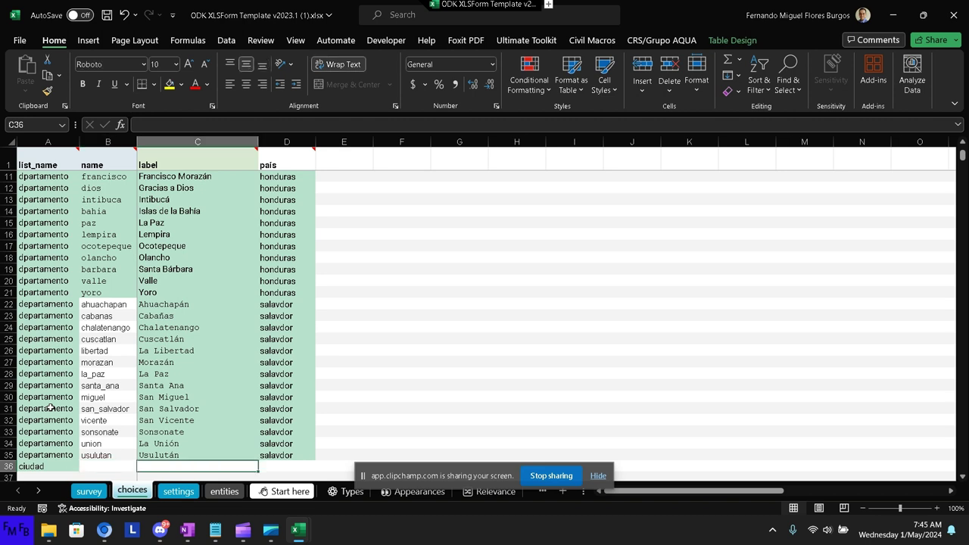
type("La ceiba")
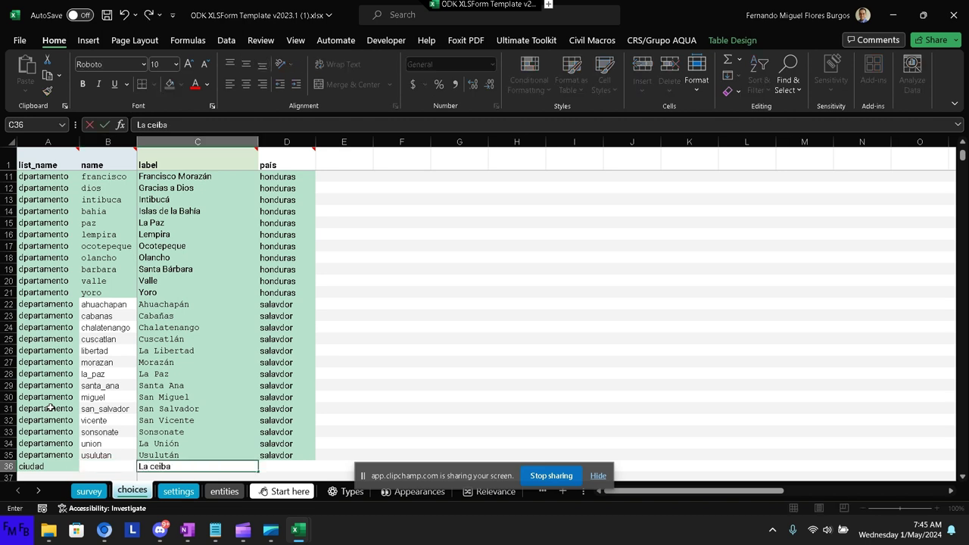
key("Tab")
key("shift+Tab")
key("Return")
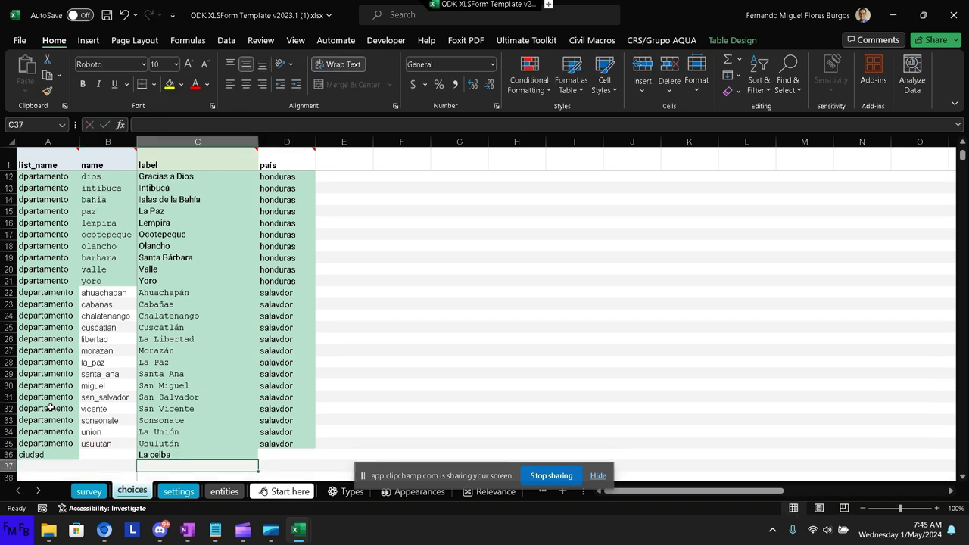
type("El P")
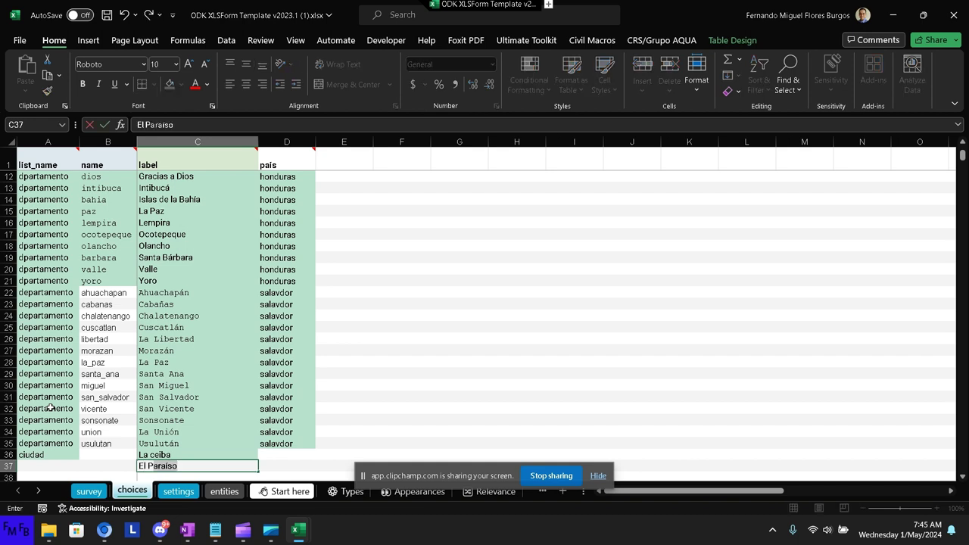
type("orvenir")
key("Return")
type("T")
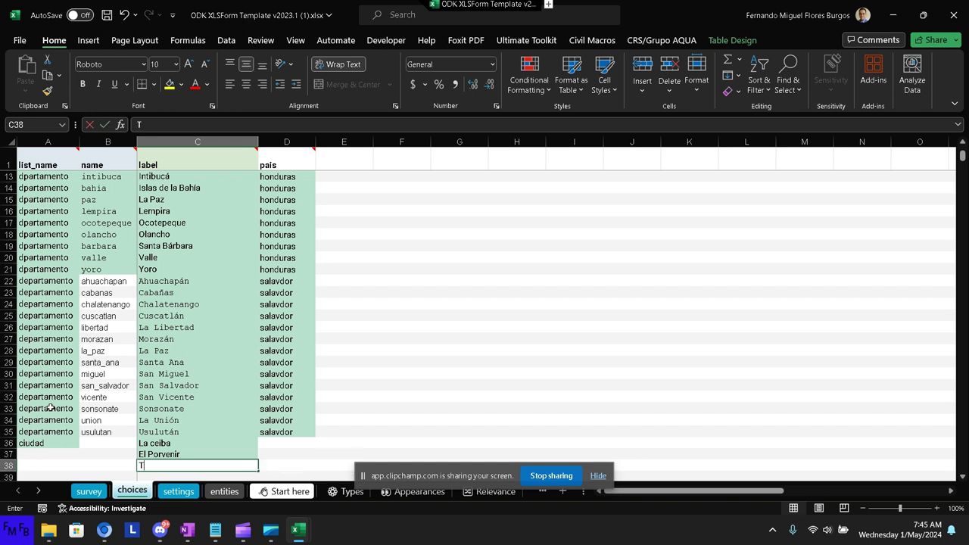
type("ela")
key("Up")
key("Up")
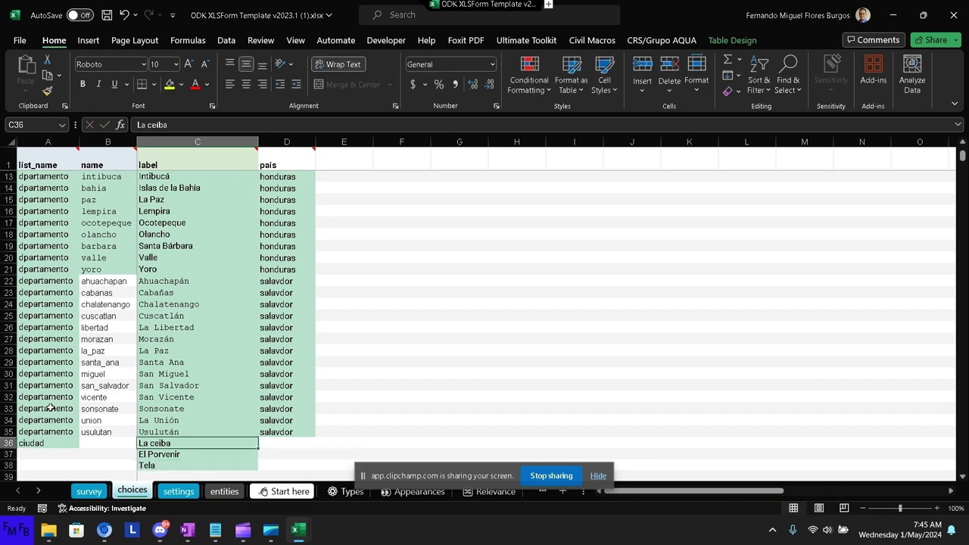
Enter the choice names ceiba, porvenir and tela for the three cities.
key("Left")
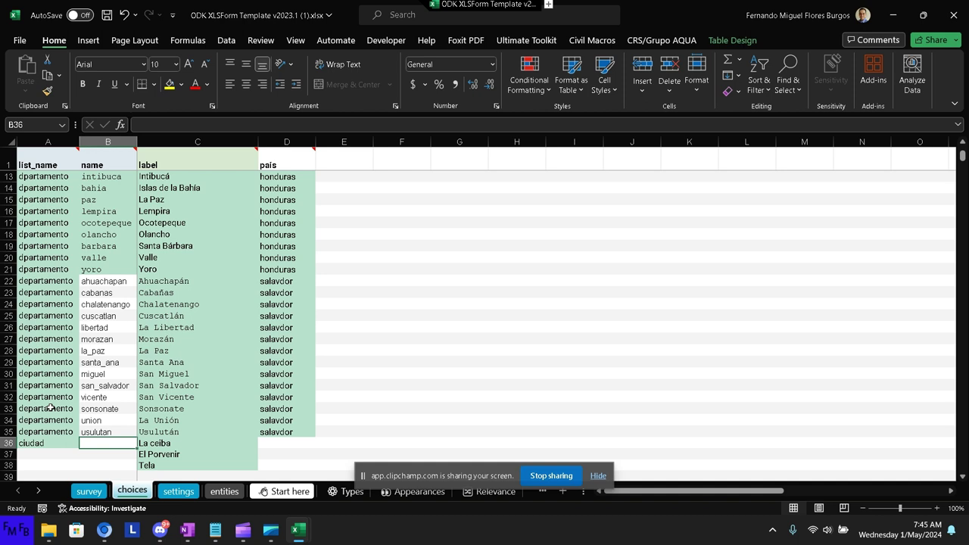
type("ceiba")
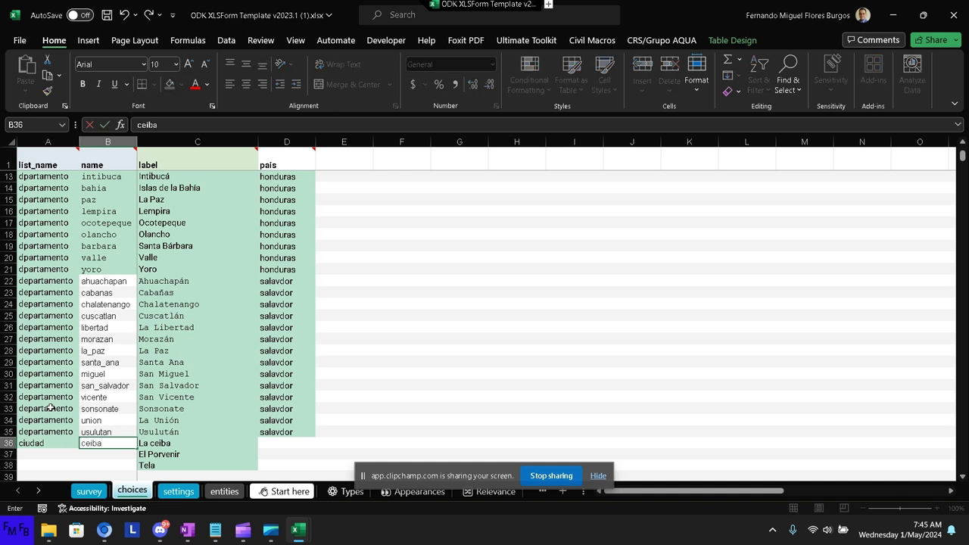
key("Return")
type("por")
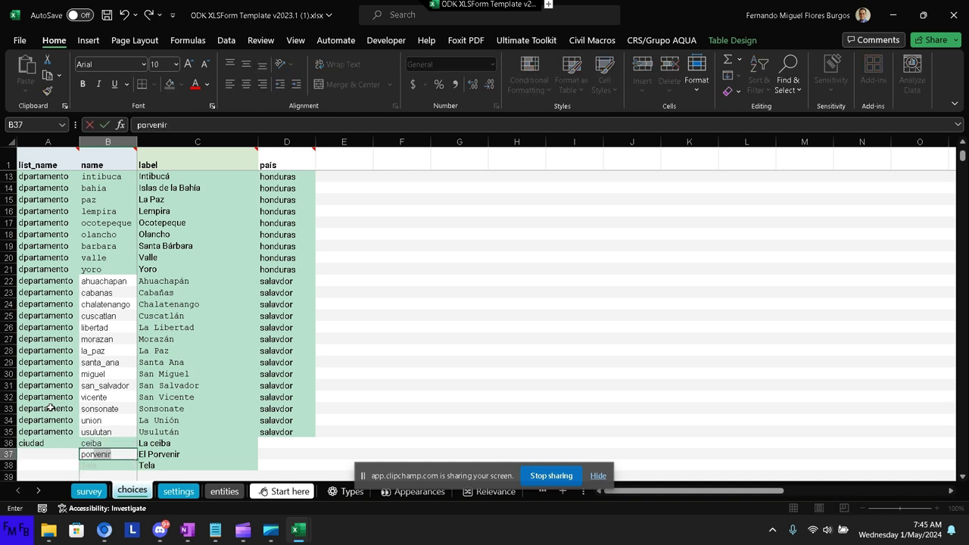
type("venir")
key("Return")
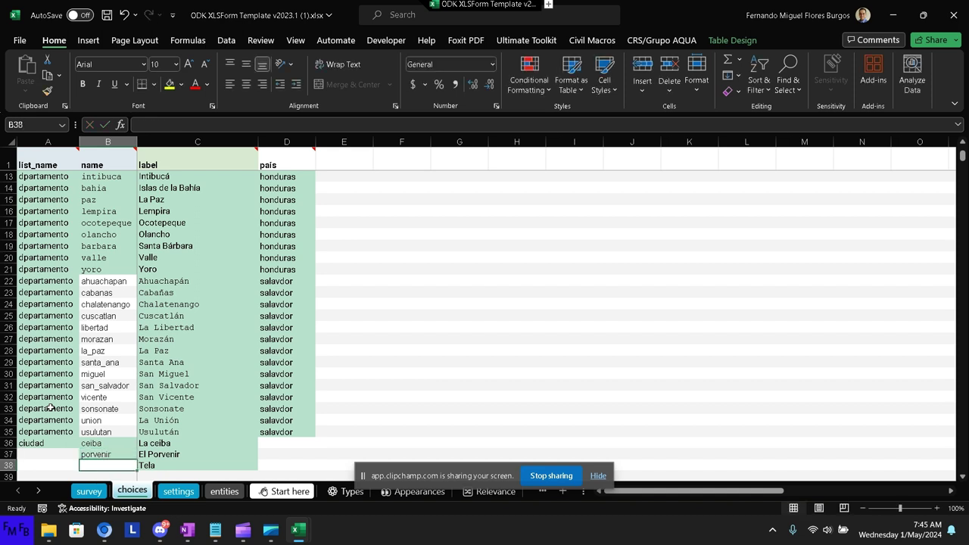
type("tela")
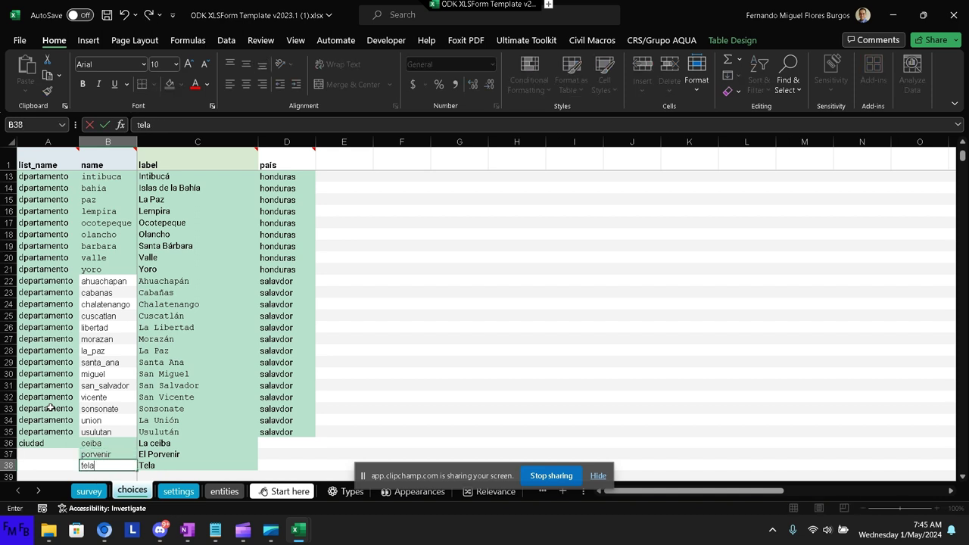
key("Up")
Copy the 'ciudad' list name from A36 into A37:A38.
key("Left")
key("Up")
key("ctrl+c")
key("Down")
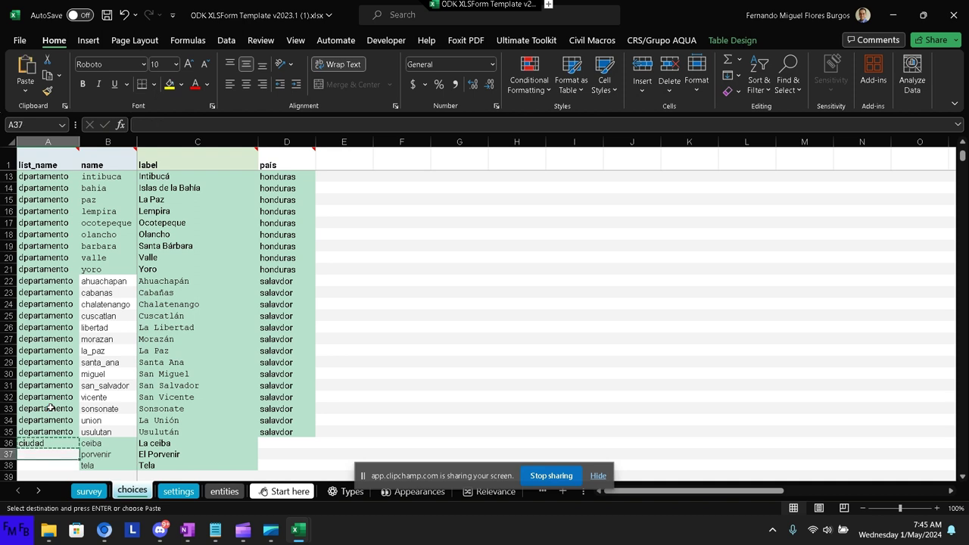
key("shift+Down")
key("ctrl+v")
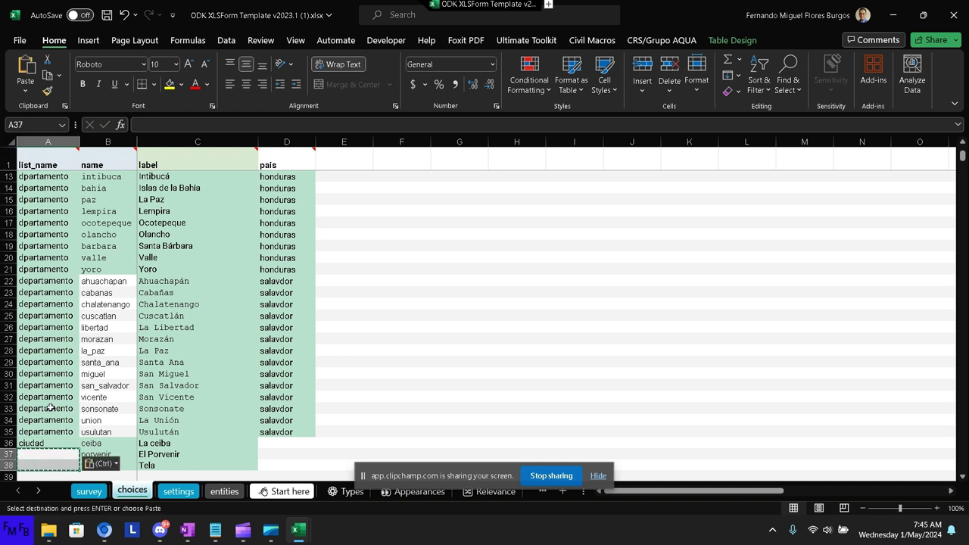
key("ctrl+z")
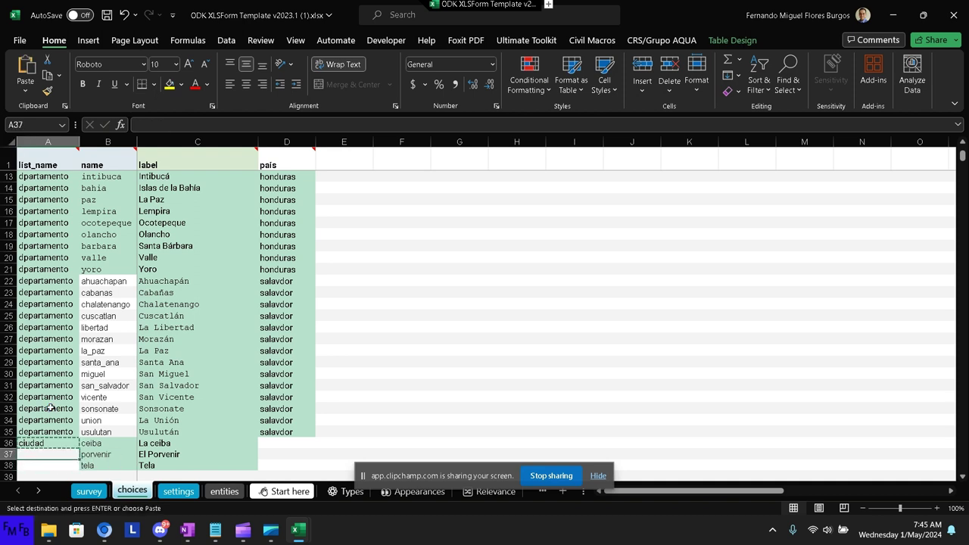
key("ctrl+v")
key("Right")
key("Right")
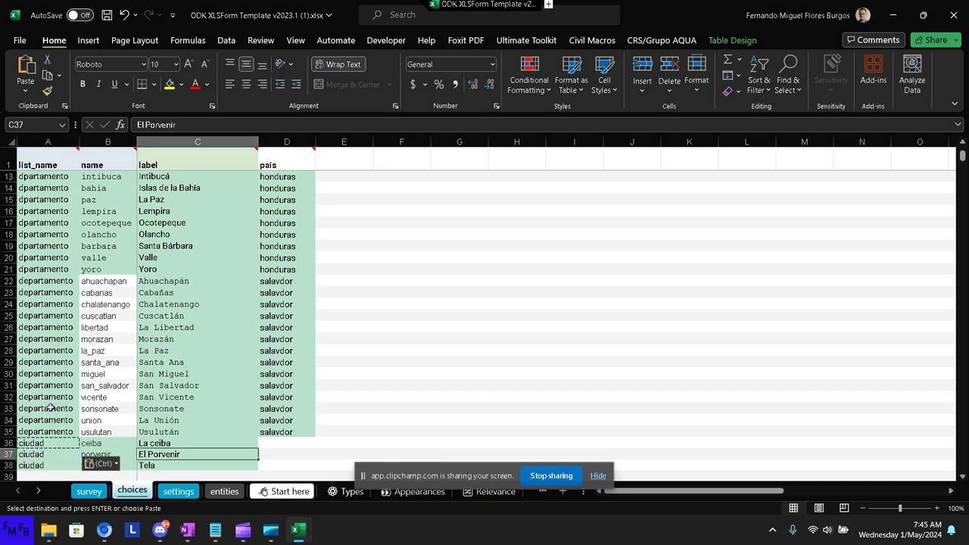
key("Right")
key("Up")
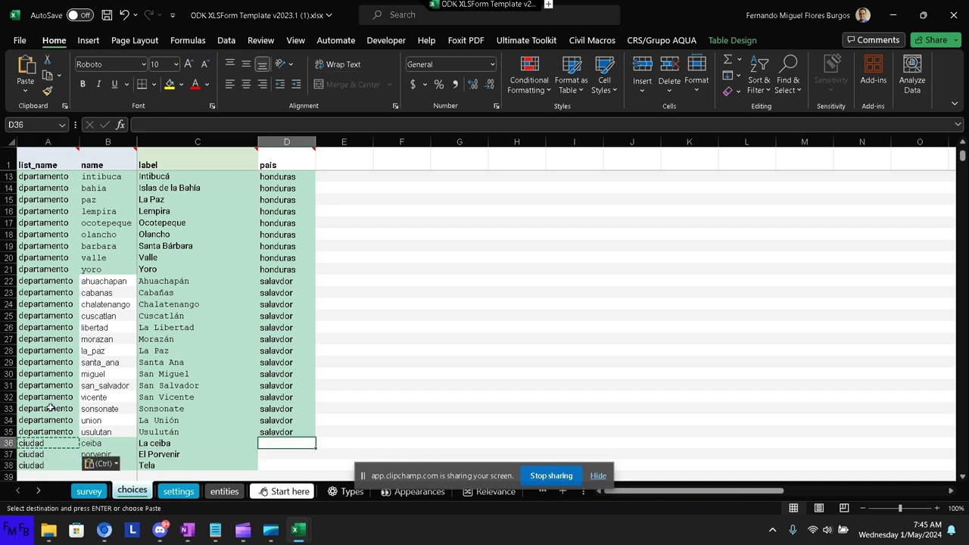
key("Right")
key("ctrl+Up")
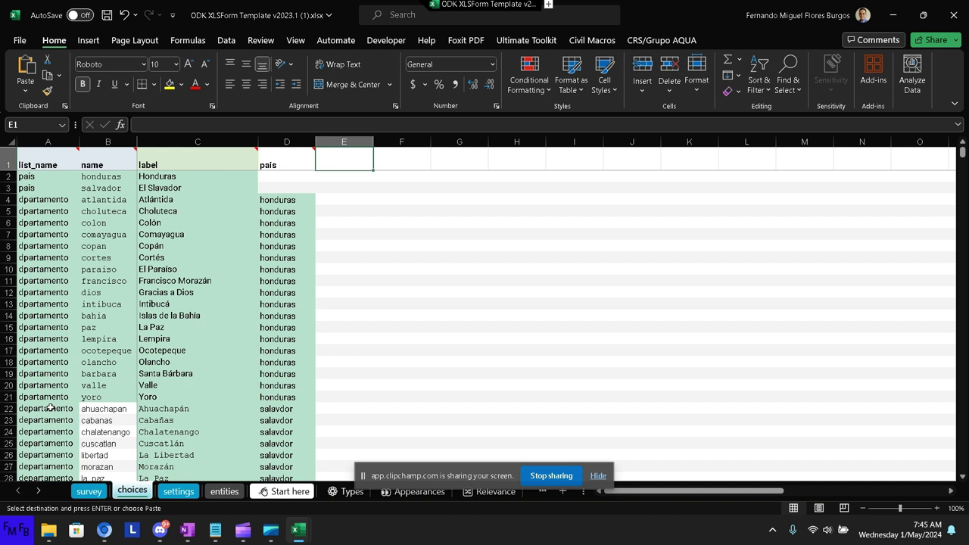
Add a 'departamento' column header in E1.
type("depa")
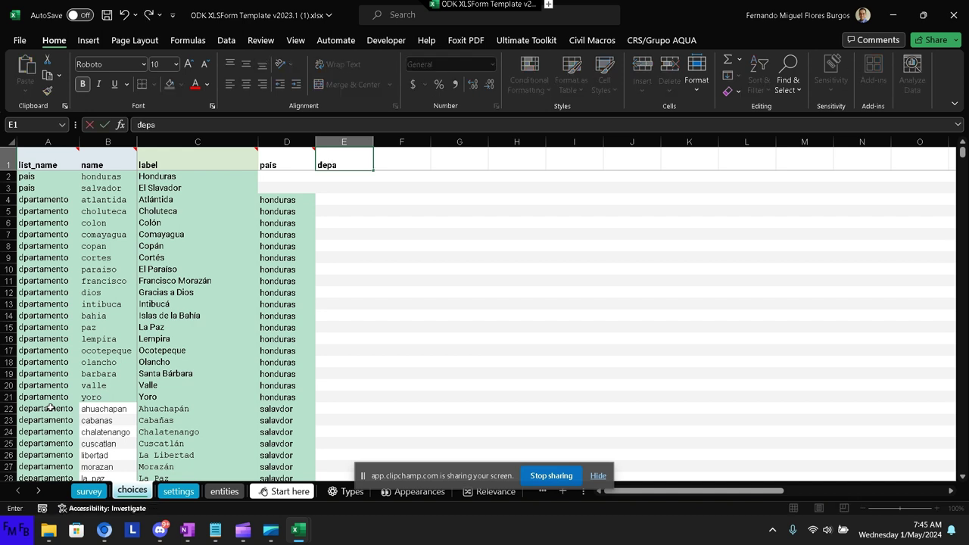
type("rta")
type("mento")
key("Return")
key("Down")
key("Left")
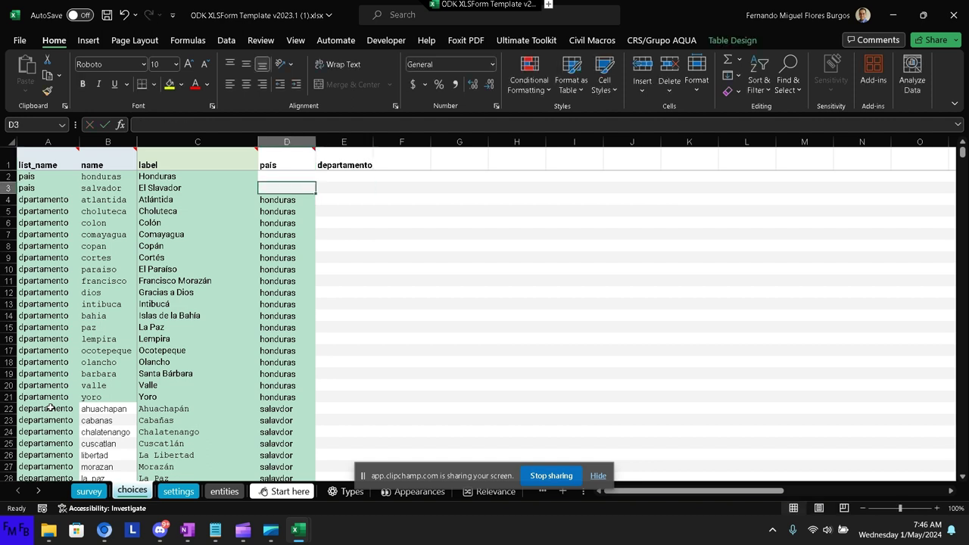
key("Down")
key("ctrl+Down")
key("Down")
key("Right")
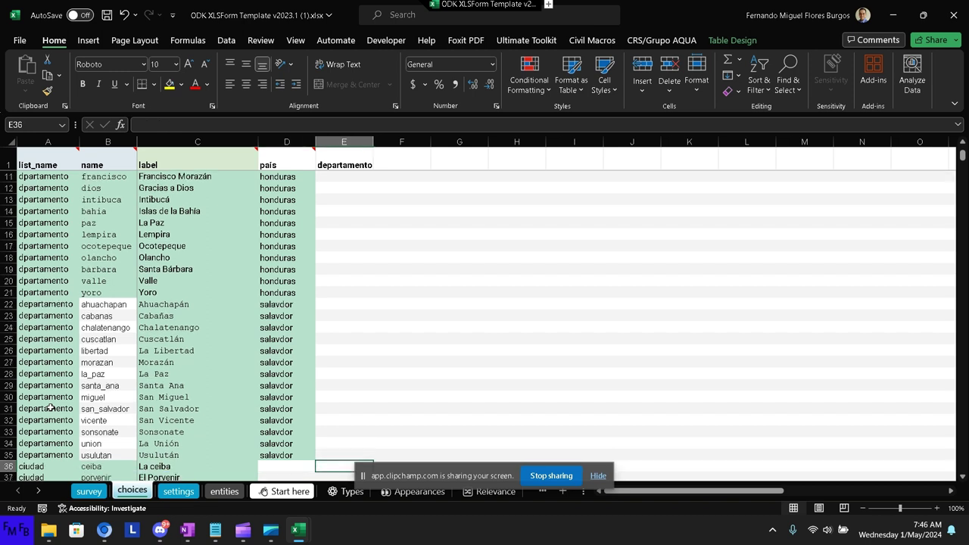
Fill 'atlantida' as the departamento for the three city rows, E36 to E38.
type("atlan")
type("ti")
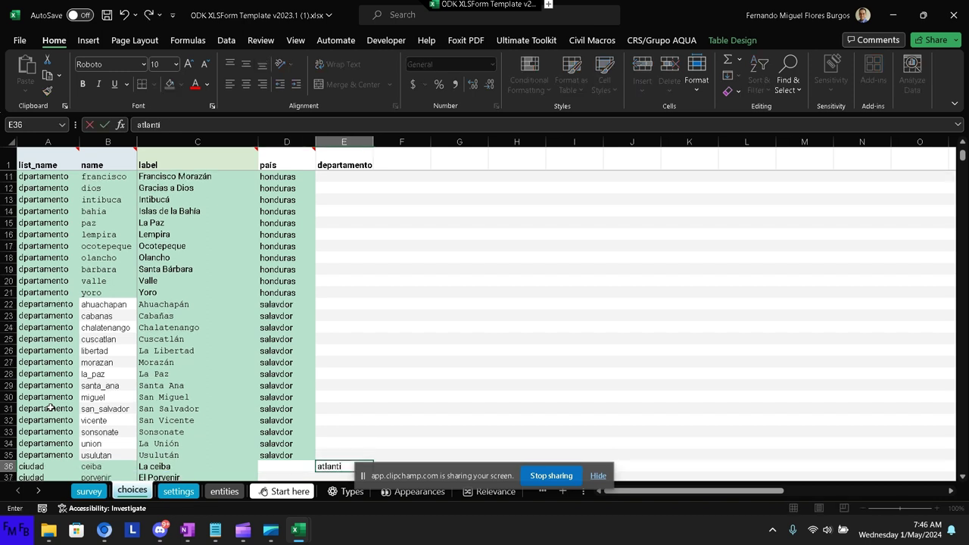
type("da")
key("Return")
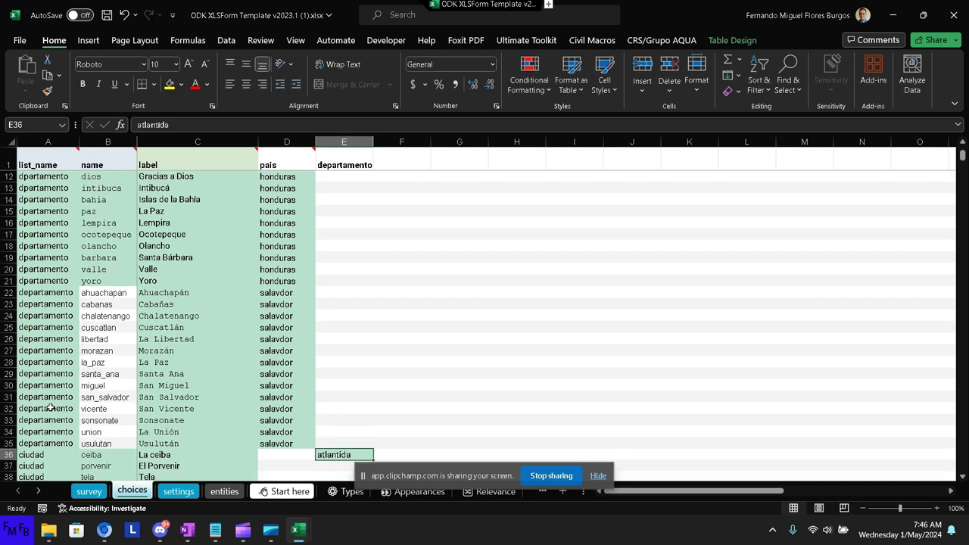
key("ctrl+c")
key("Down")
key("shift+Down")
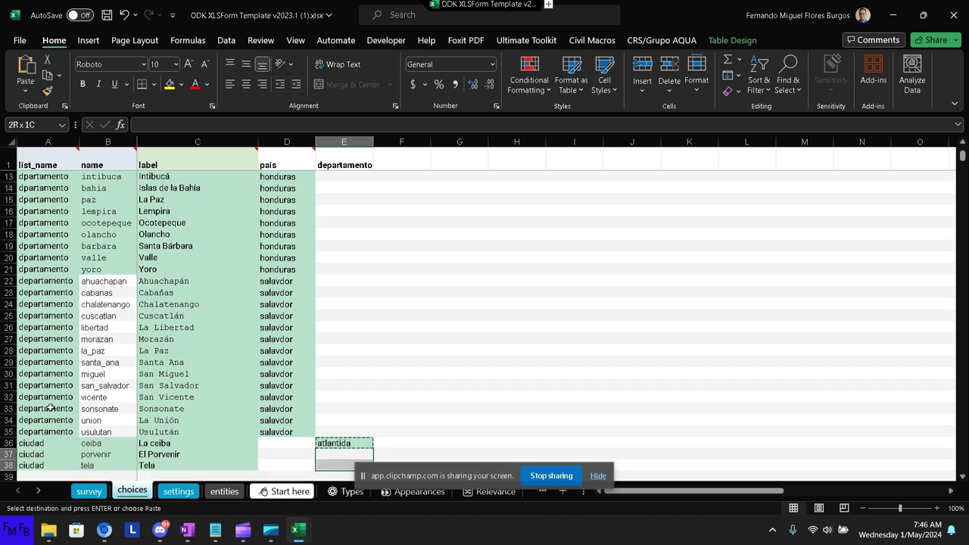
key("ctrl+v")
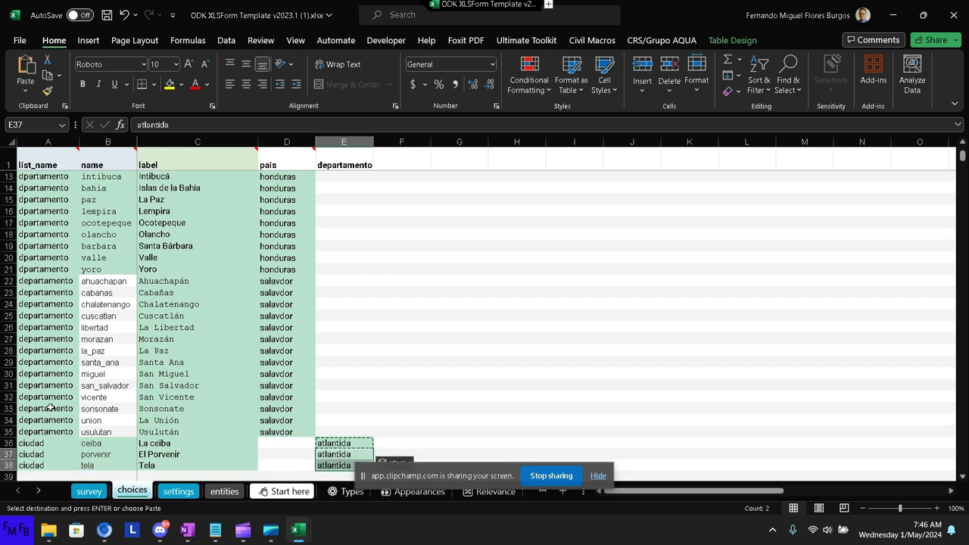
Go to the survey sheet and move to the choice_filter column of the departamento question.
left_click(89, 494)
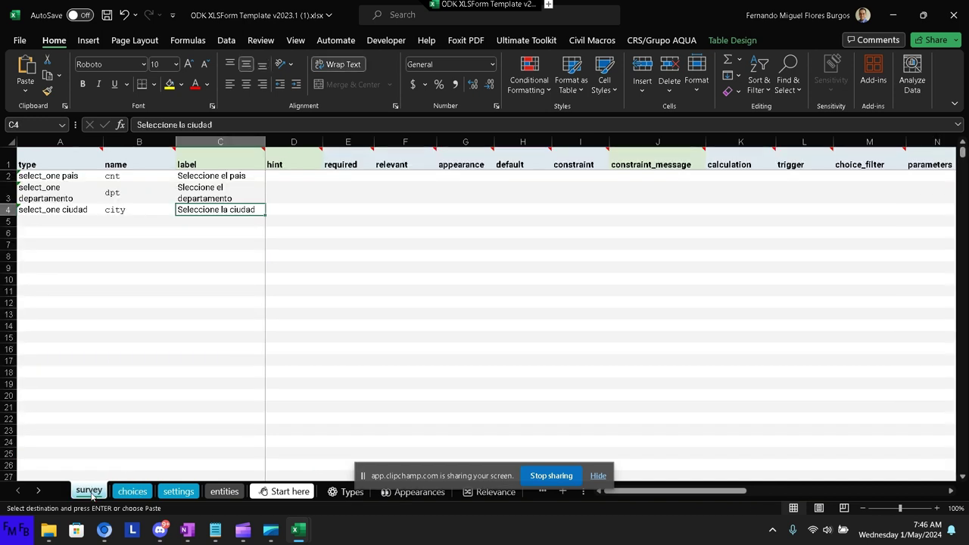
key("Up")
key("Right")
key("Right")
key("Right")
key("Right")
key("Right")
key("Right")
key("Right")
key("Right")
key("Right")
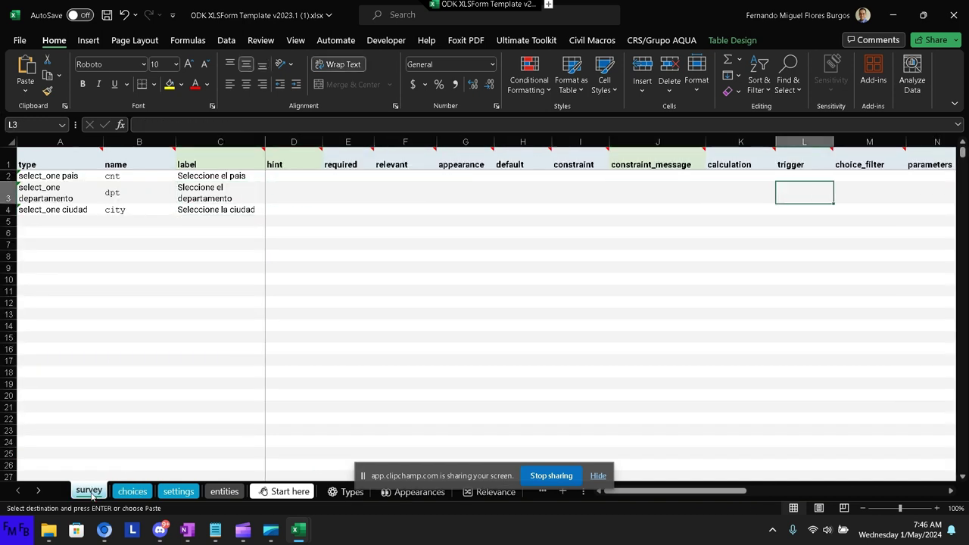
key("Right")
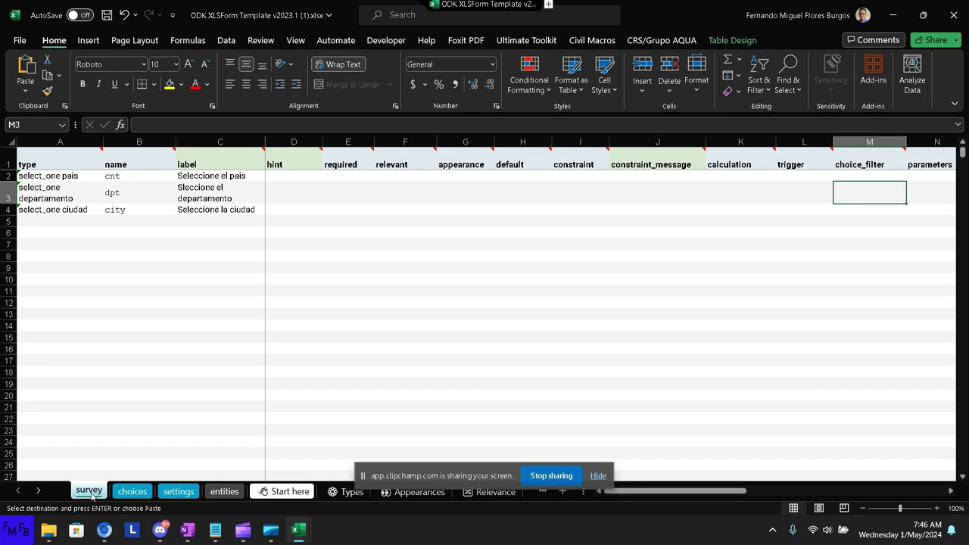
Enter the departamento question's choice filter pais=${cnt} in cell M3.
type("pais=")
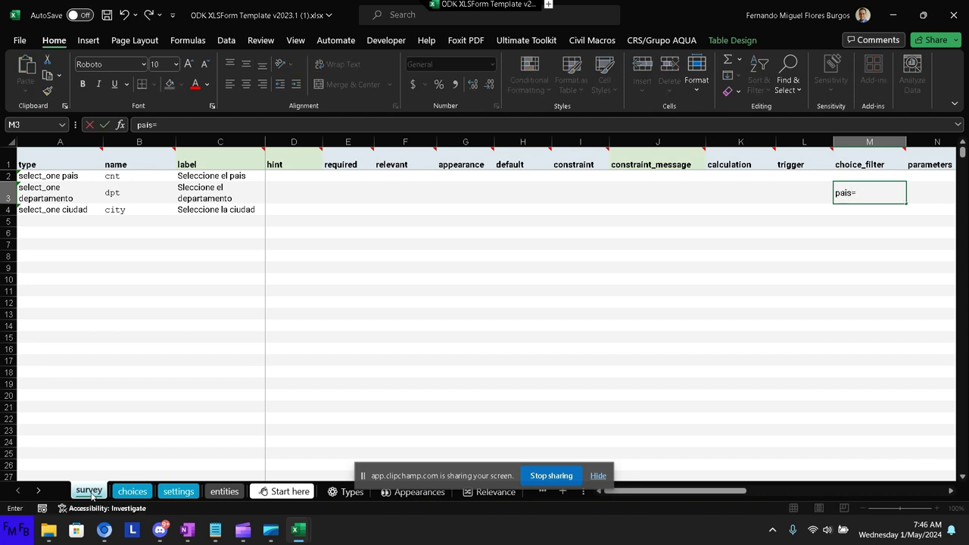
type("$")
type("{}")
key("F2")
type("c")
type("nt")
key("Return")
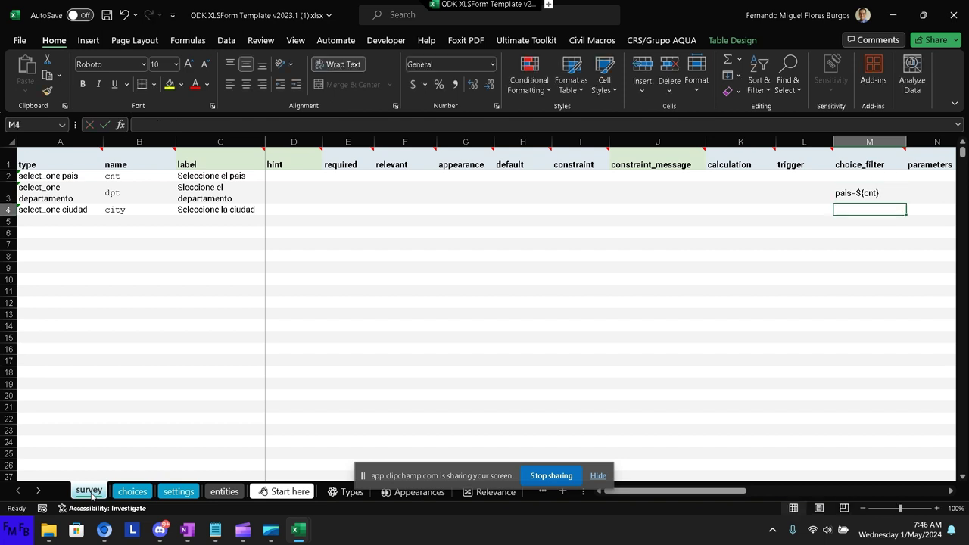
Enter the ciudad filter departamento=${dpt} in M4 and save the workbook.
key("Up")
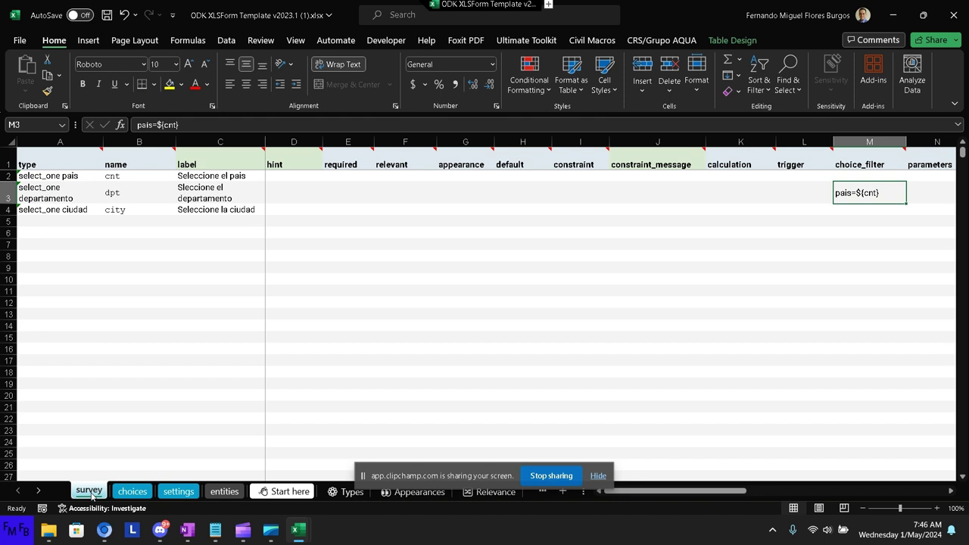
key("Down")
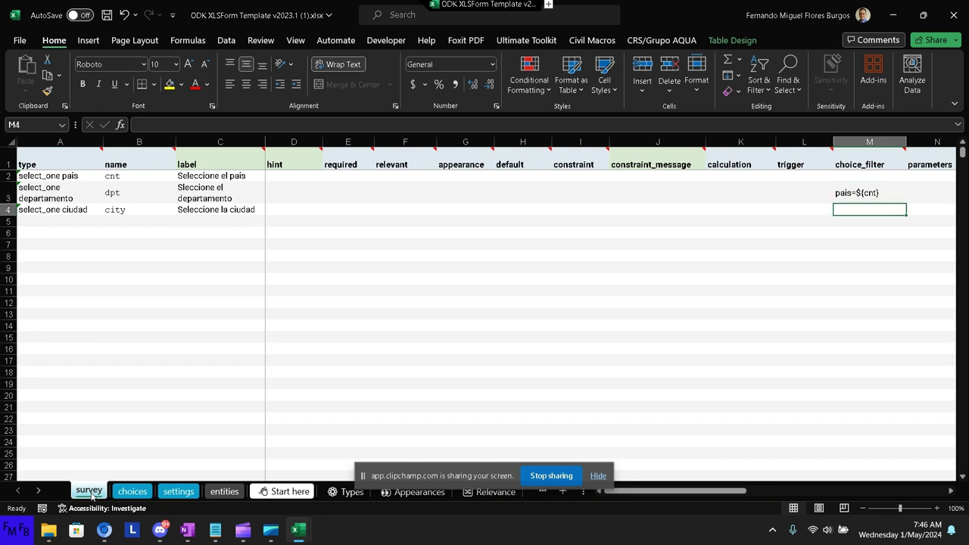
type("depa")
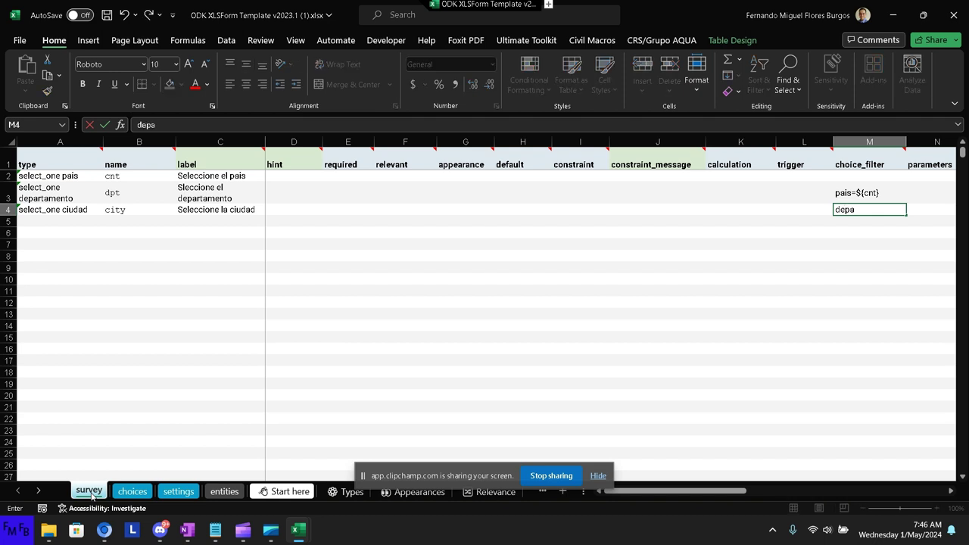
type("rtamento")
type("=$")
type("{}")
key("F2")
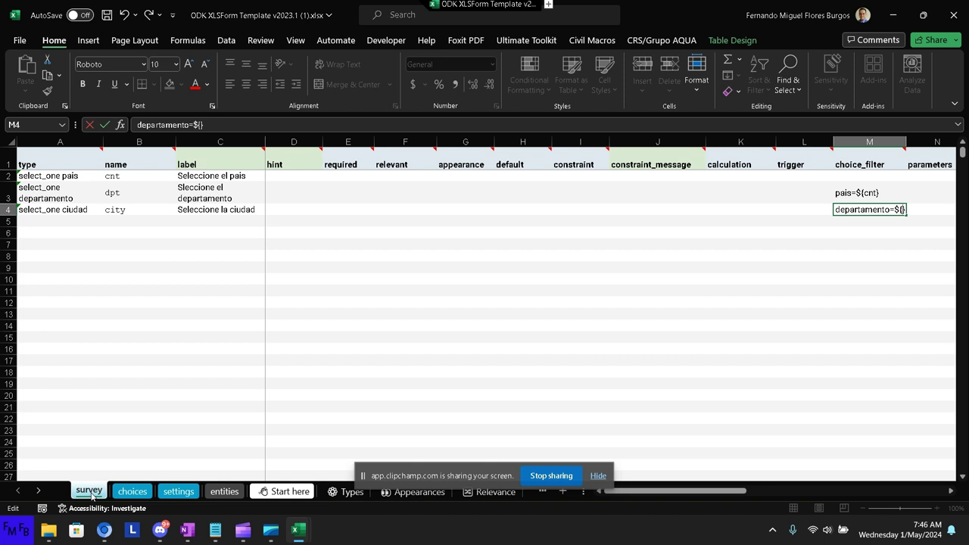
type("dp")
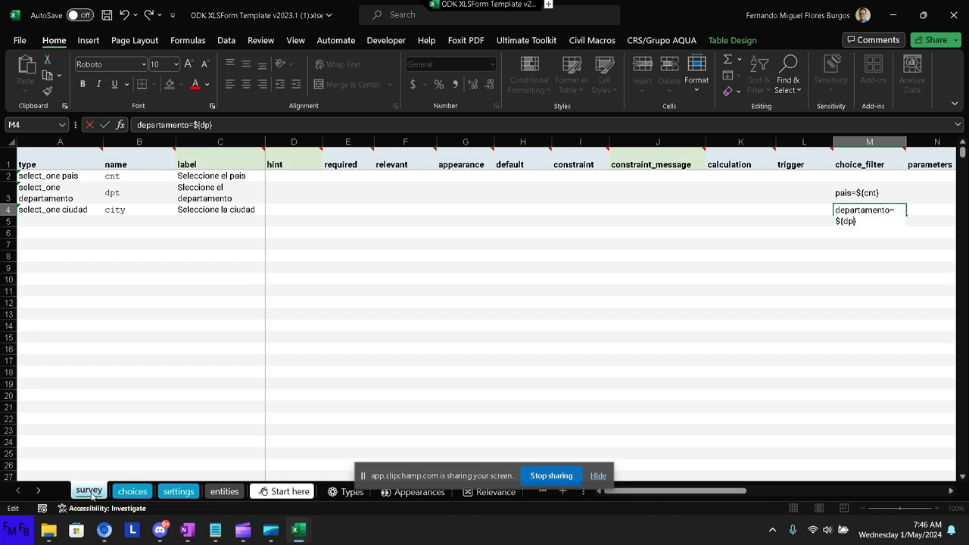
type("t")
key("Return")
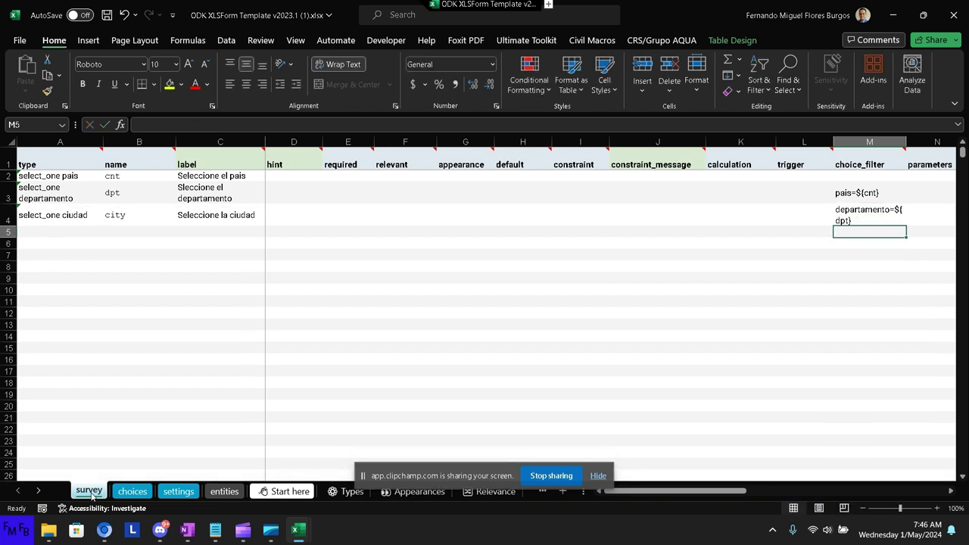
key("ctrl+s")
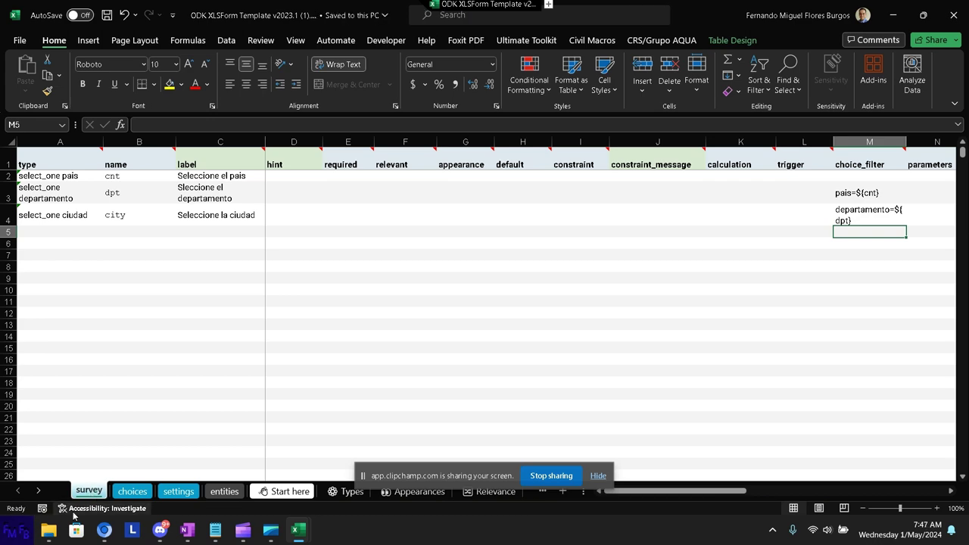
Bring Chrome forward on the 'xlsform template' Google results tab.
left_click(105, 533)
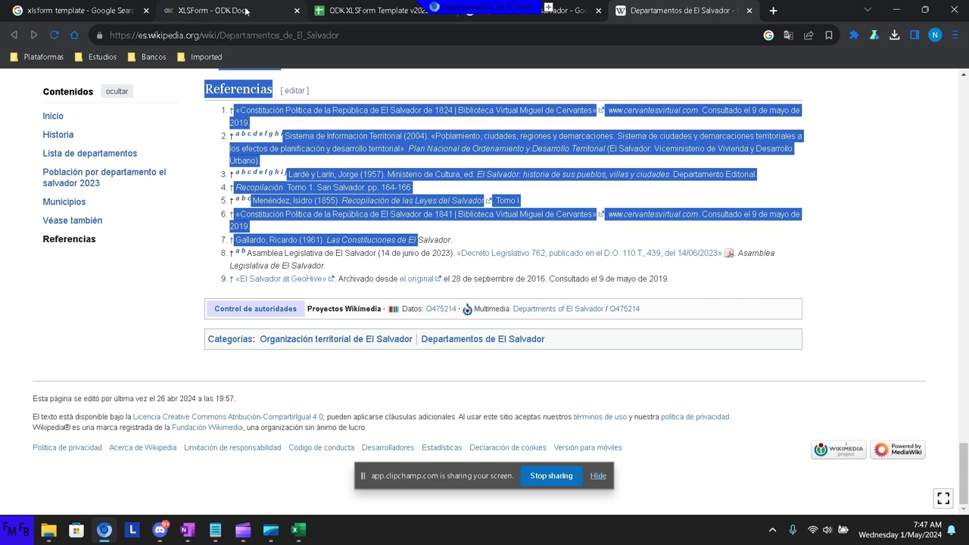
left_click(268, 11)
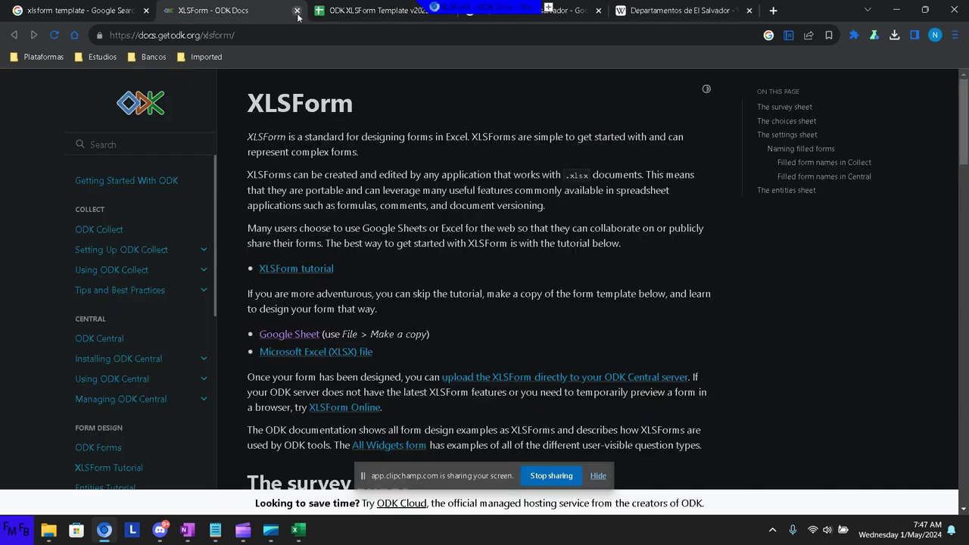
left_click(325, 11)
left_click(90, 10)
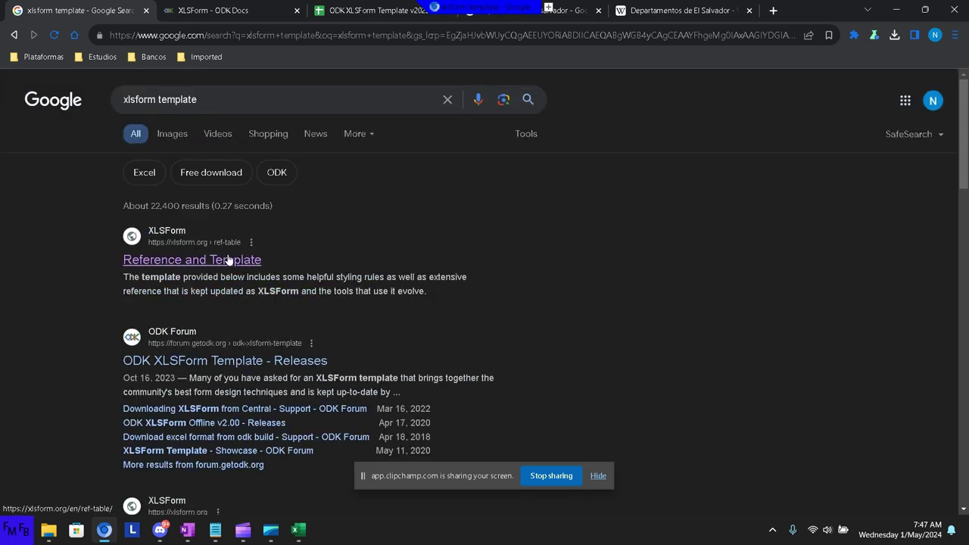
Search for 'xlsform' and open the XLSForm Online result.
left_click(230, 103)
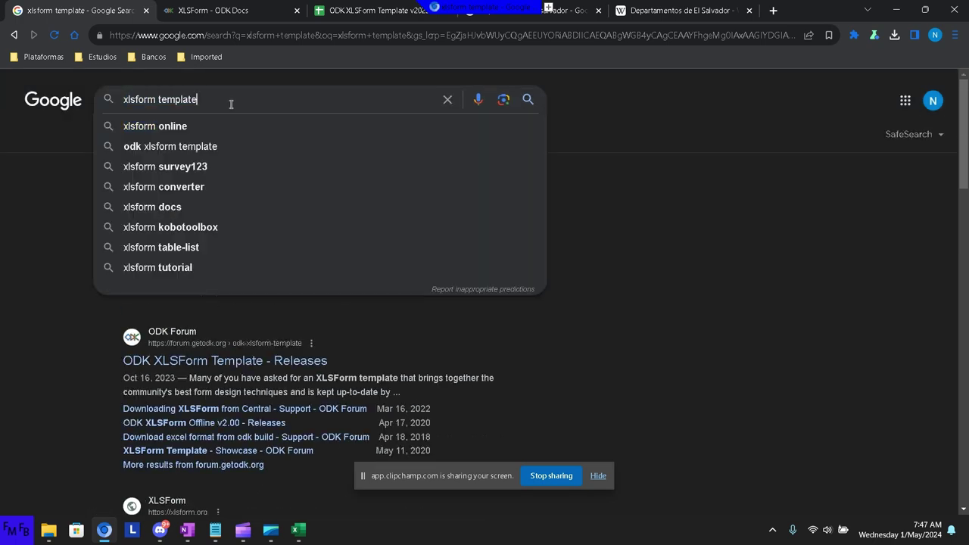
double_click(231, 104)
key("BackSpace")
key("Return")
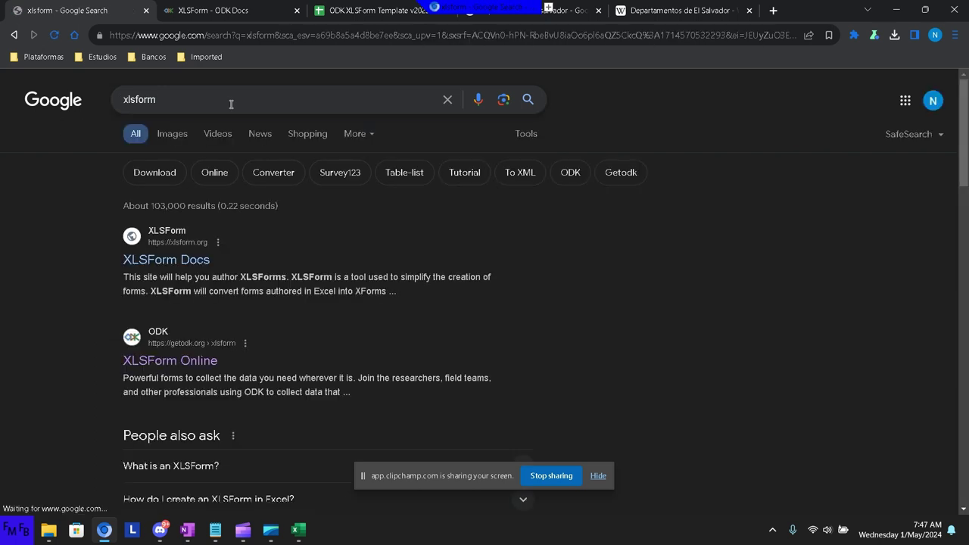
left_click(174, 362, "ctrl")
key("ctrl+Tab")
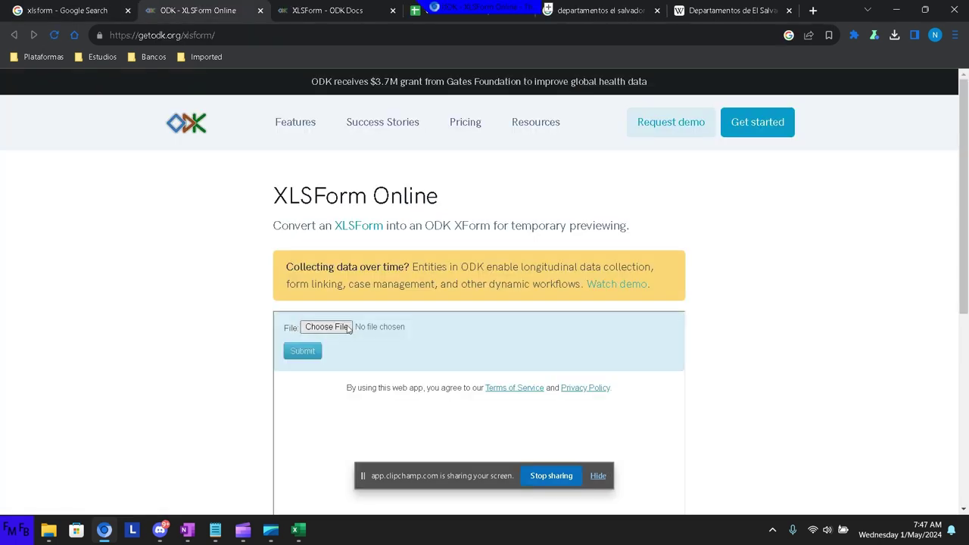
Upload the ODK XLSForm Template workbook to XLSForm Online and convert it.
left_click(349, 328)
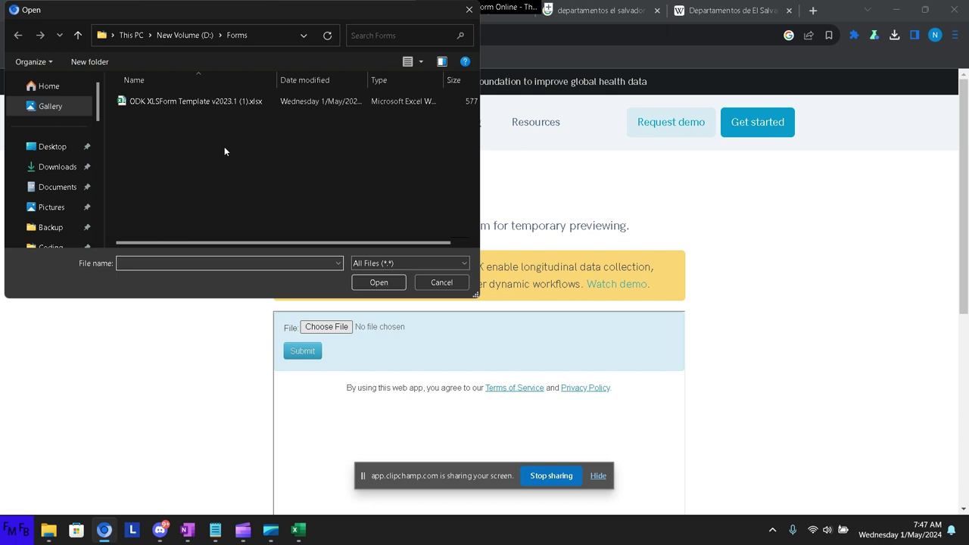
double_click(214, 106)
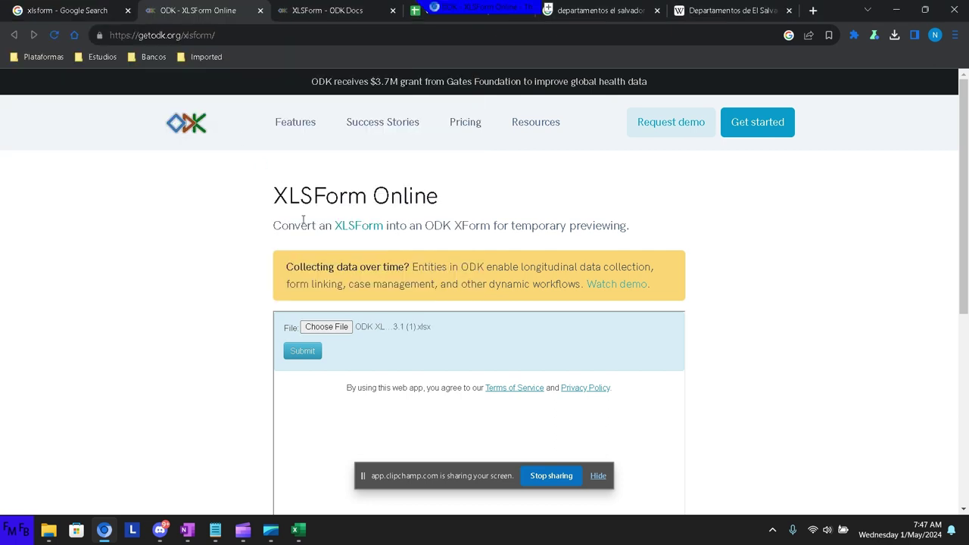
left_click(316, 354)
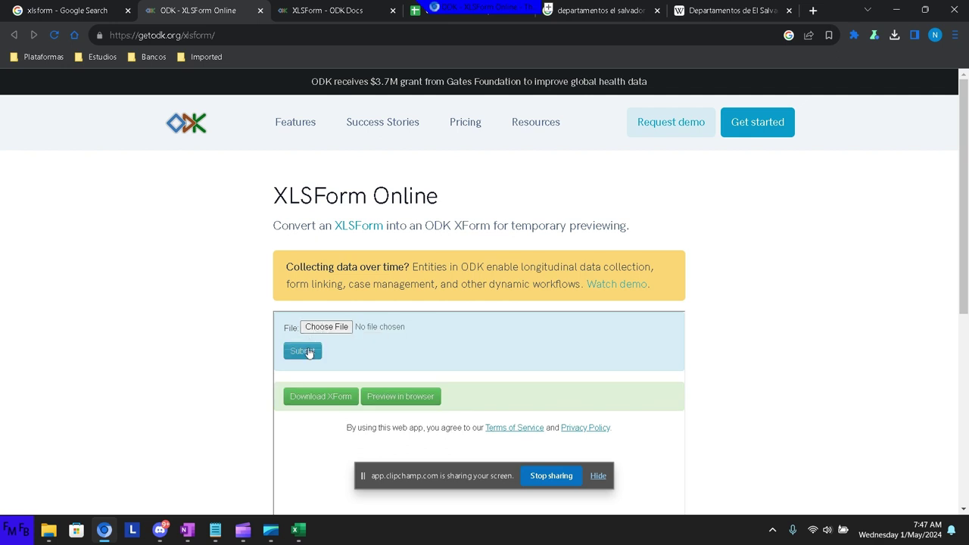
Preview the converted form in Enketo and answer país with Honduras.
left_click(309, 352)
left_click(416, 399)
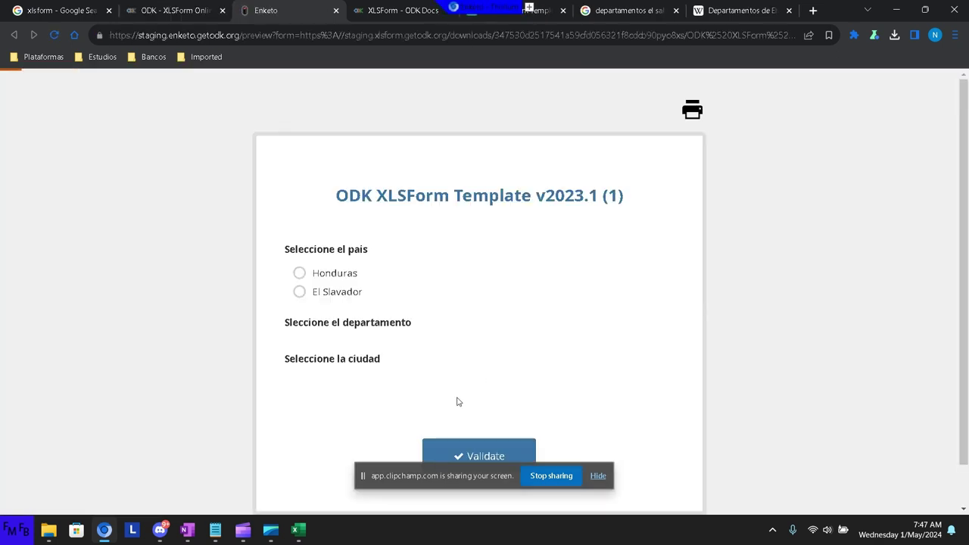
left_click(301, 274)
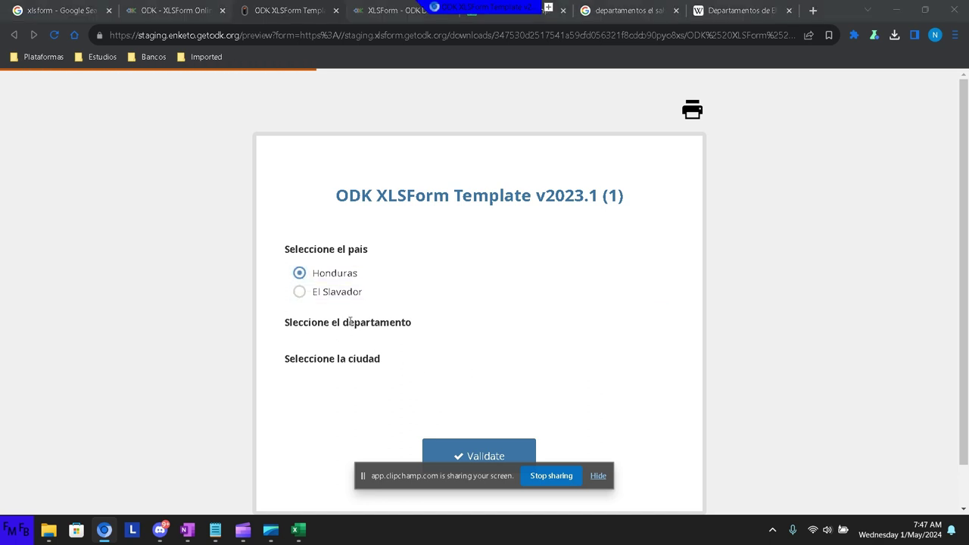
key("alt+Tab")
key("alt+Tab")
key("alt+Tab")
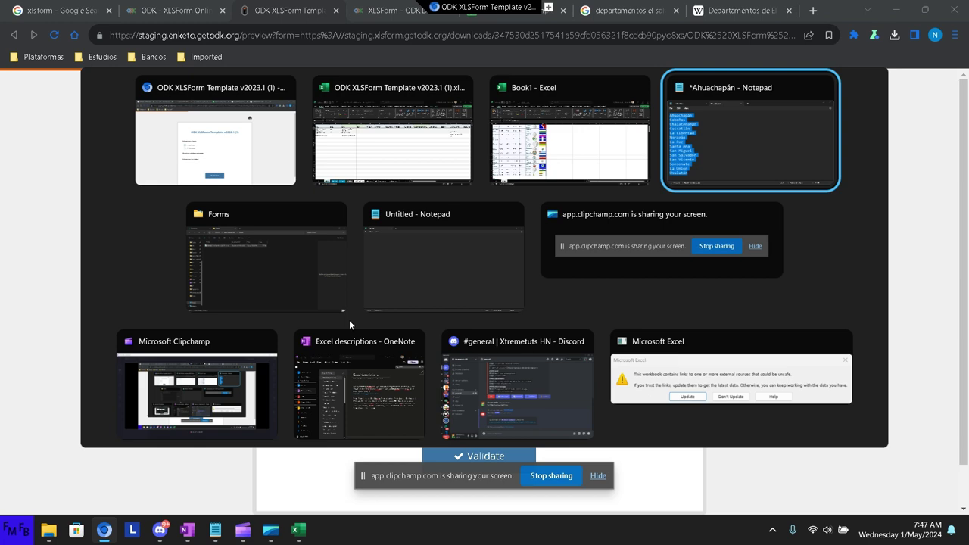
Back in Excel, Save As over the existing template in D:\Forms, confirming the replacement.
key("alt+shift+Tab")
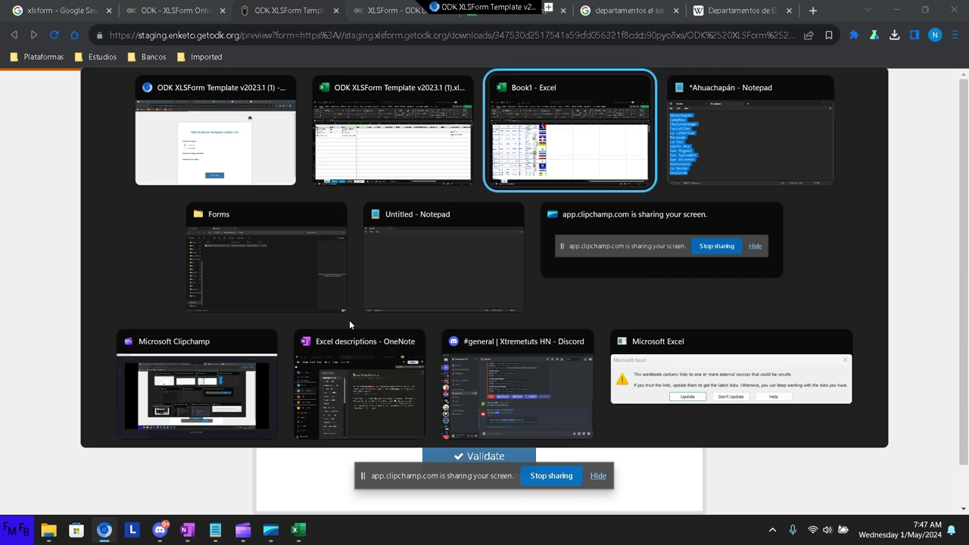
key("alt+shift+Tab")
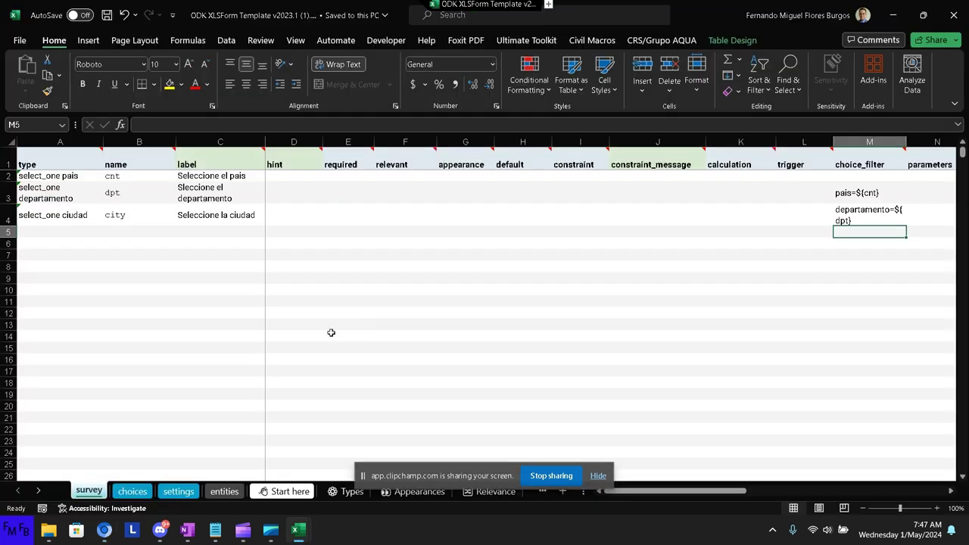
left_click(16, 46)
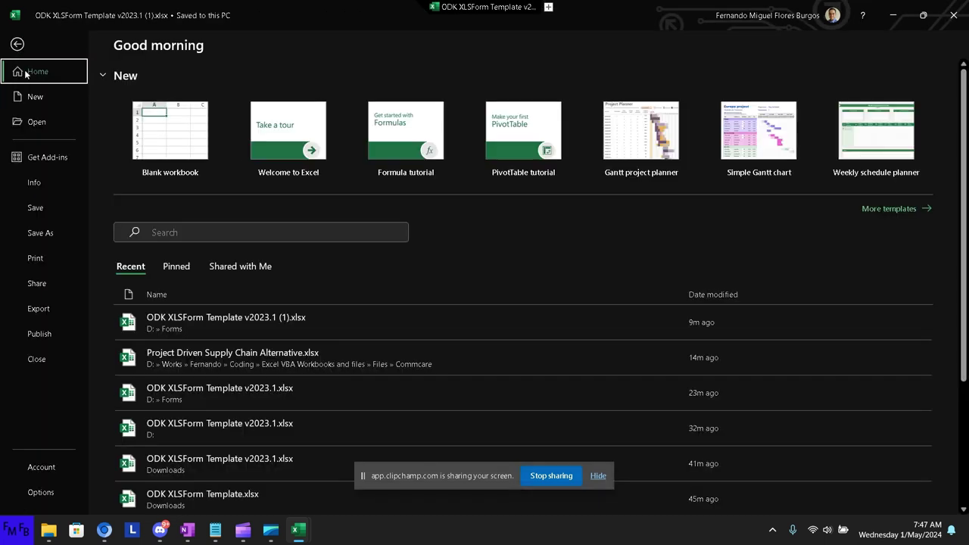
left_click(50, 232)
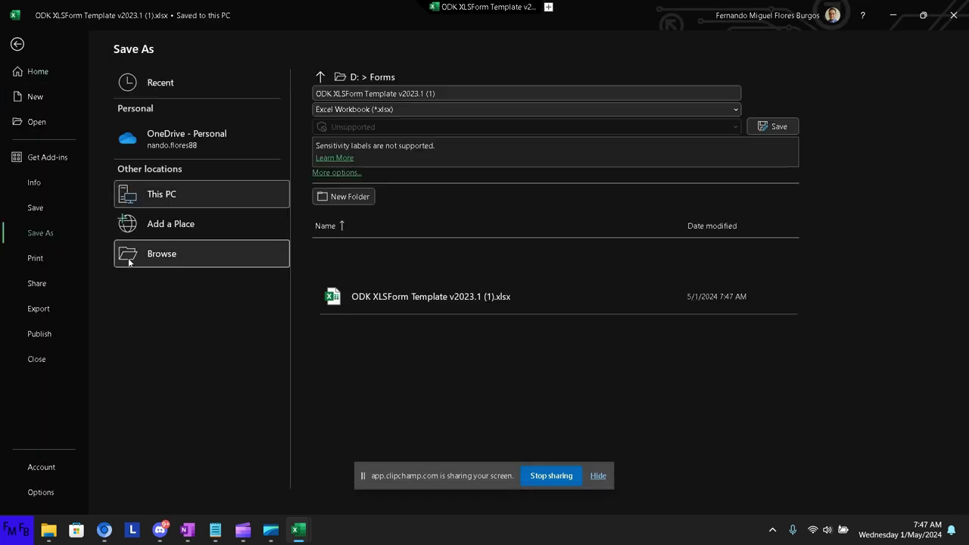
left_click(128, 255)
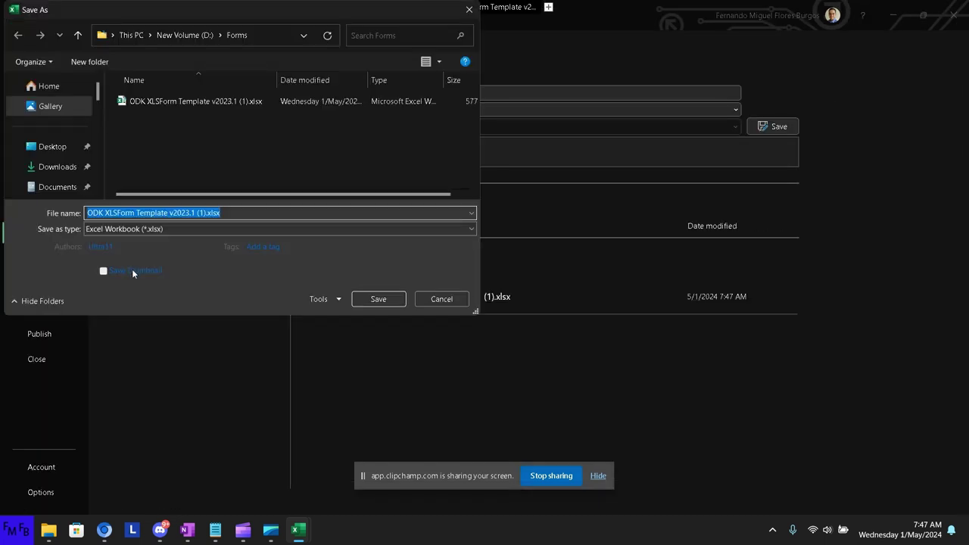
left_click(371, 298)
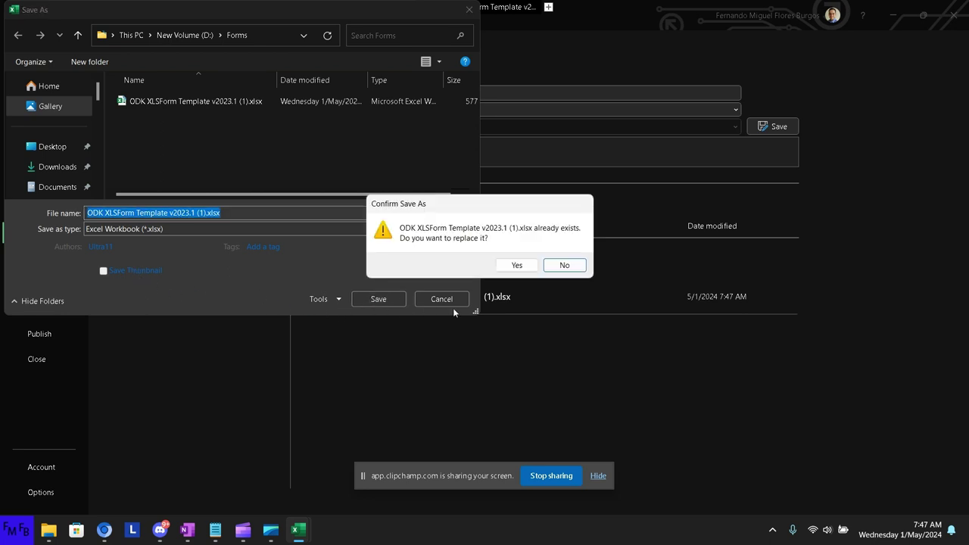
left_click(514, 264)
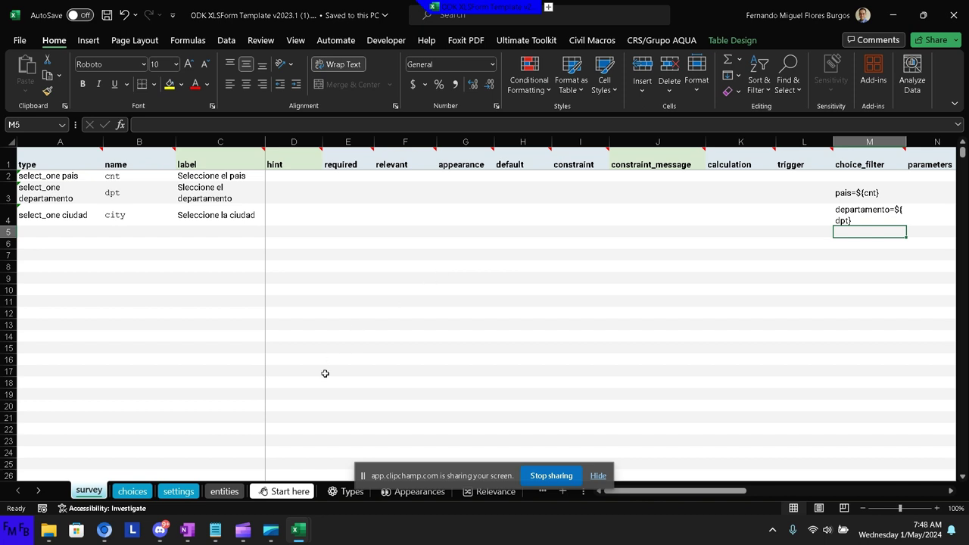
On the choices sheet, change the list name in A4 from dpartamento to departamento.
left_click(129, 491)
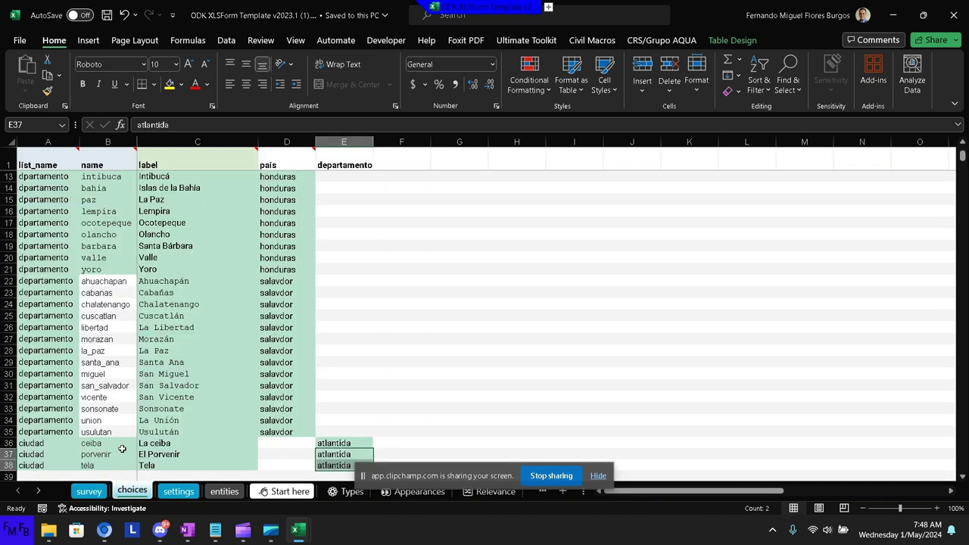
scroll(164, 395, "up", 4)
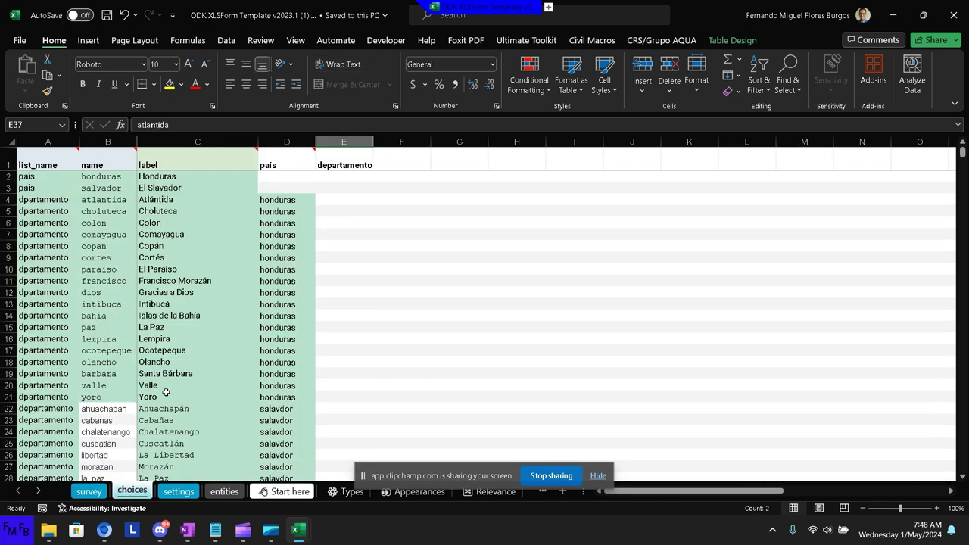
left_click(58, 176)
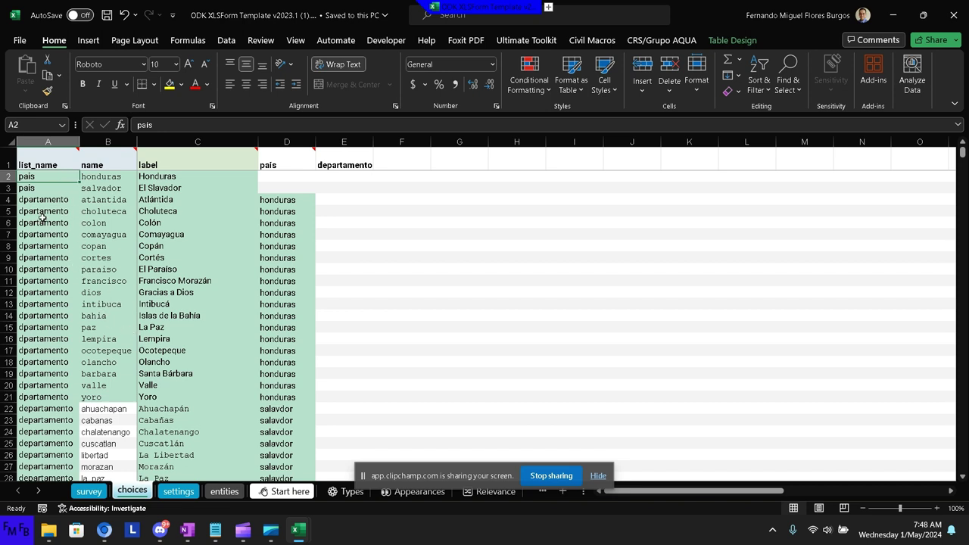
left_click(34, 201)
double_click(35, 201)
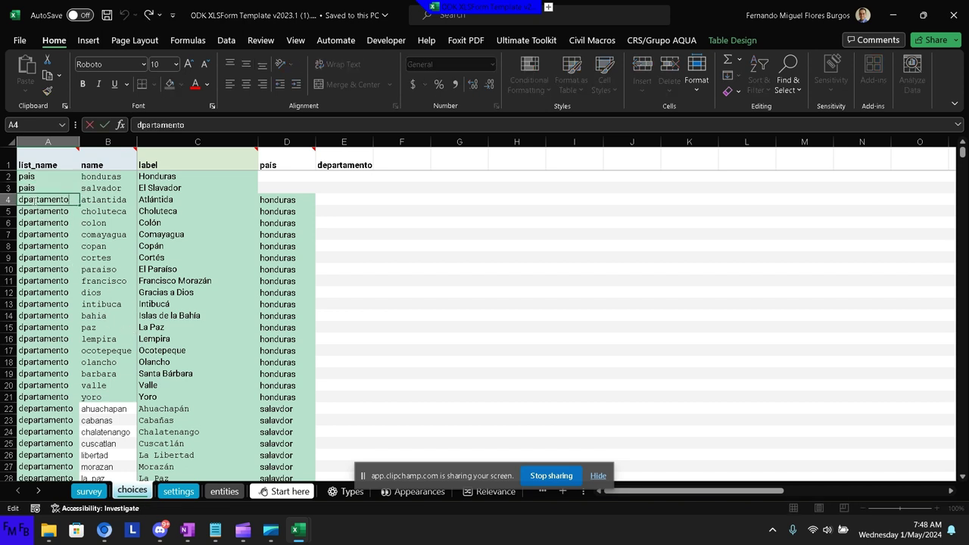
key("Escape")
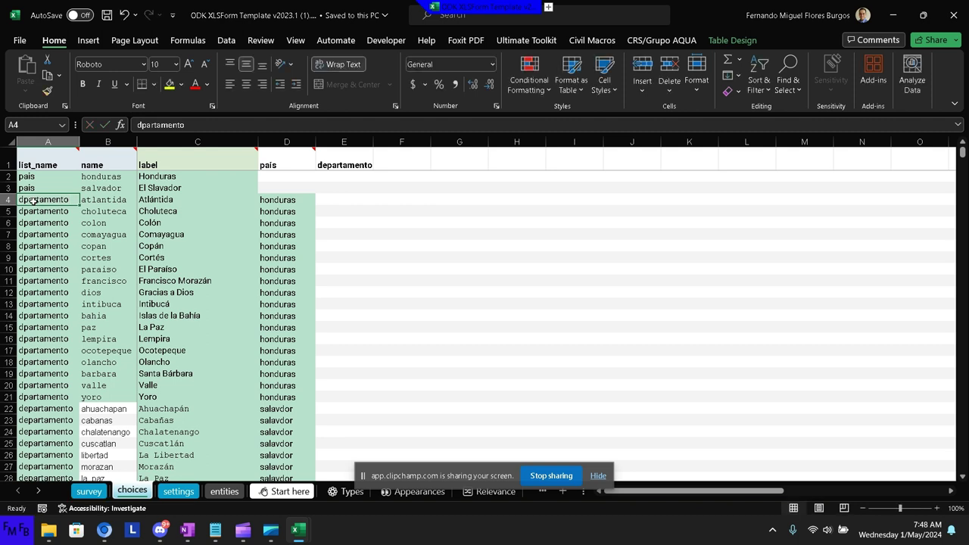
type("departamento")
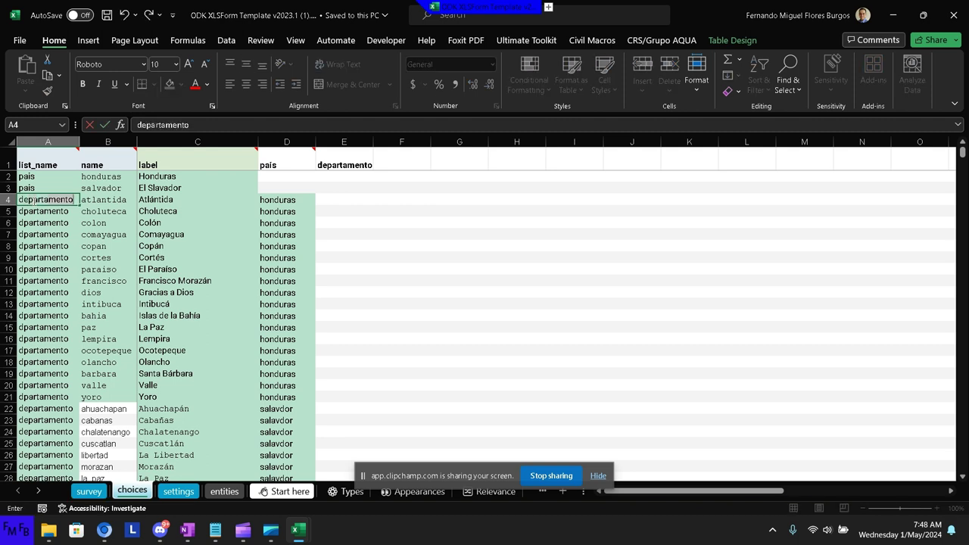
key("ctrl+Return")
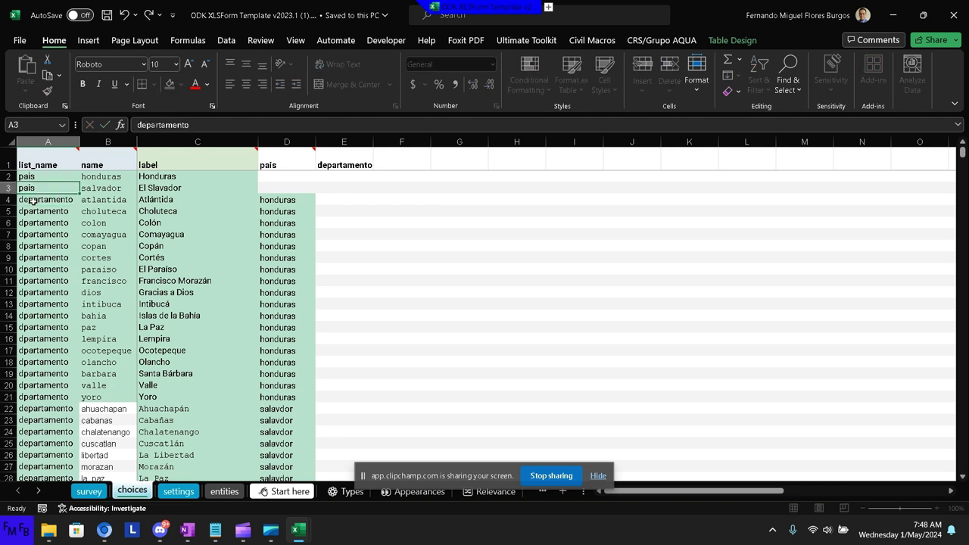
Paste departamento over the remaining department list names down to A35 and save.
key("ctrl+c")
key("Down")
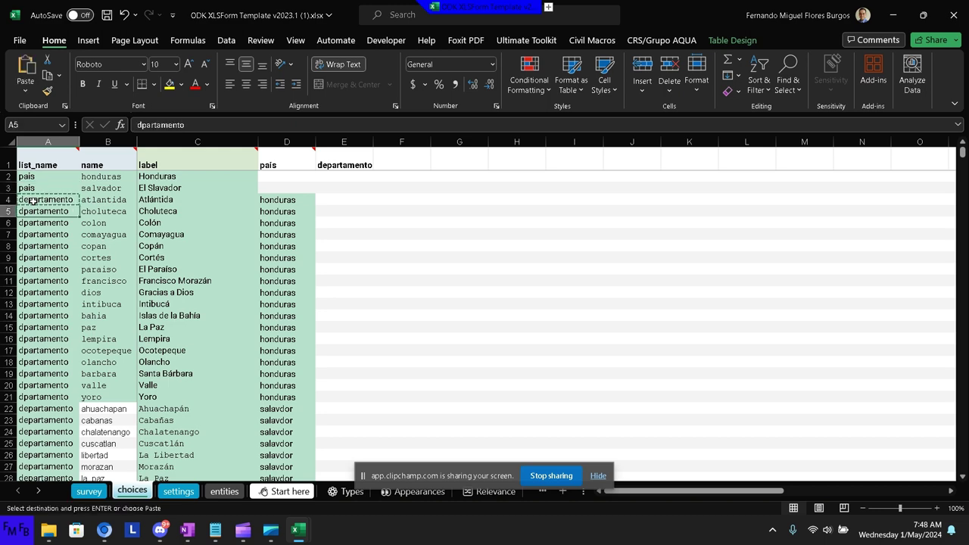
key("shift+Down")
key("shift+Down")
key("shift+Down")
key("shift+Down")
key("shift+Down")
key("shift+Down")
key("shift+Down")
key("shift+Down")
key("shift+Down")
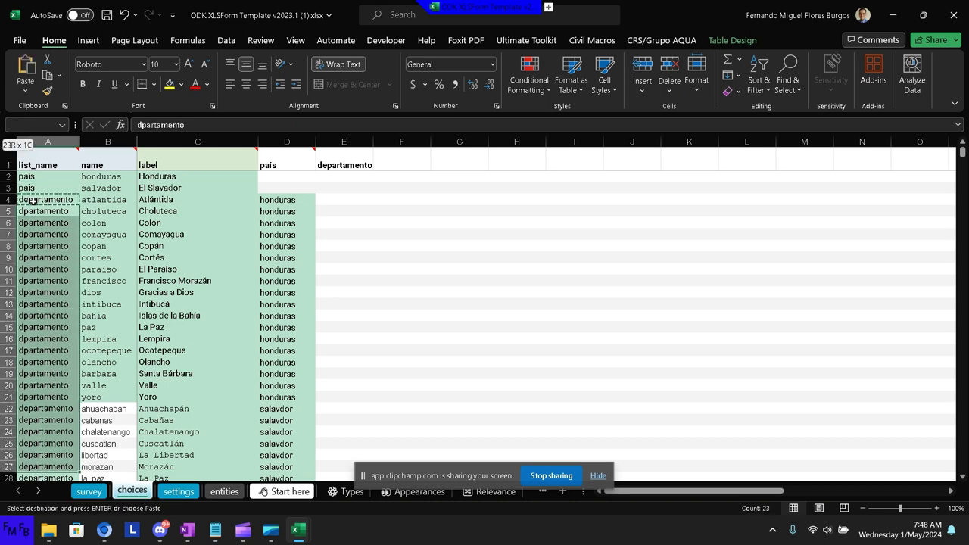
key("shift+Down")
key("shift+Down")
key("shift+Down")
key("shift+Down")
key("shift+Down")
key("shift+Down")
key("shift+Down")
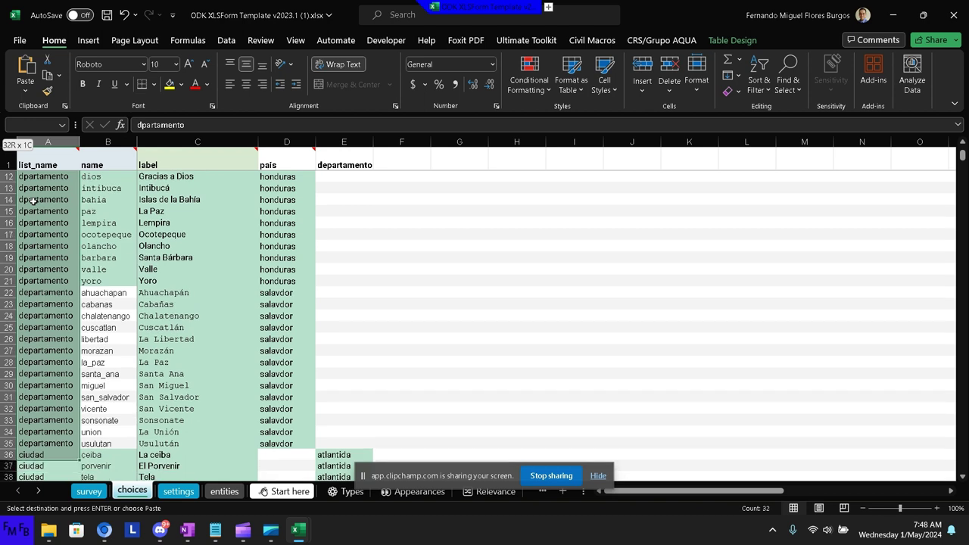
key("ctrl+v")
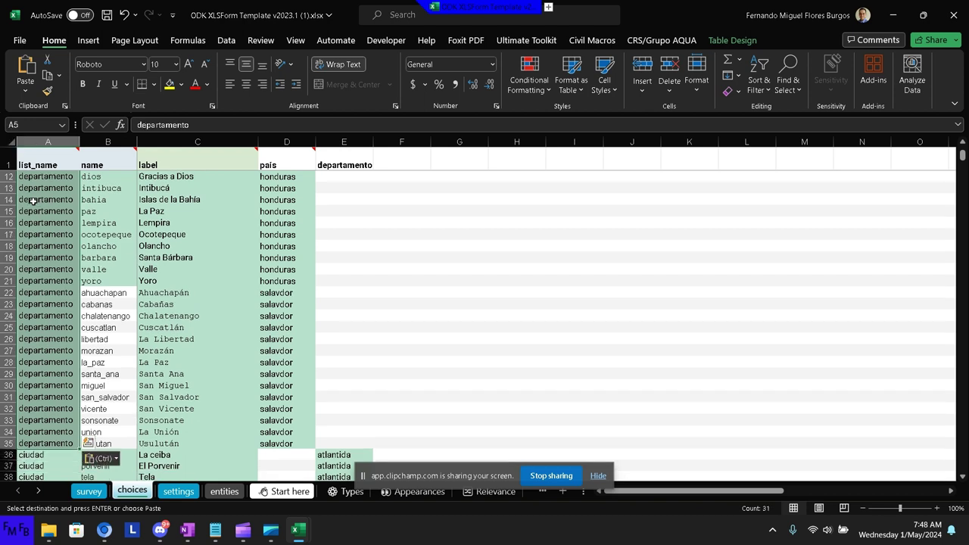
key("Up")
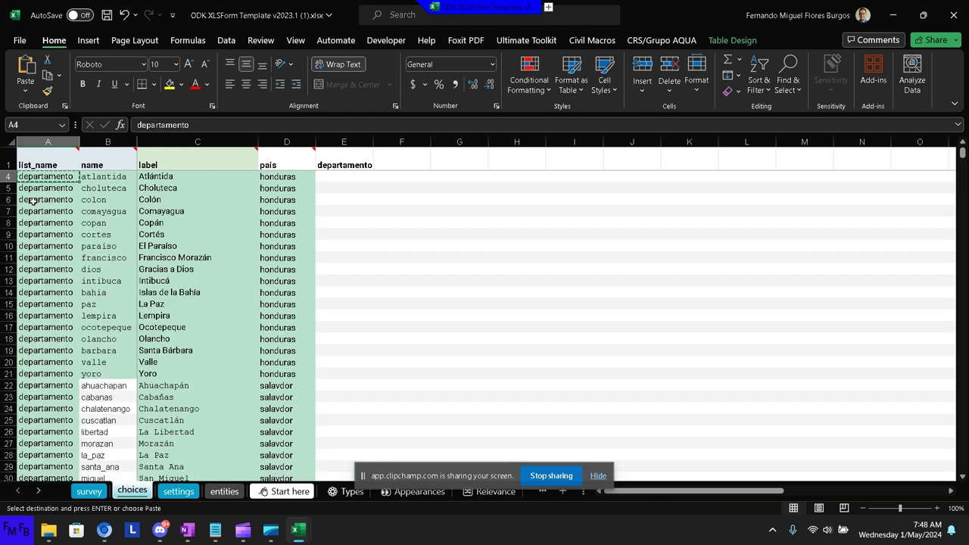
key("ctrl+s")
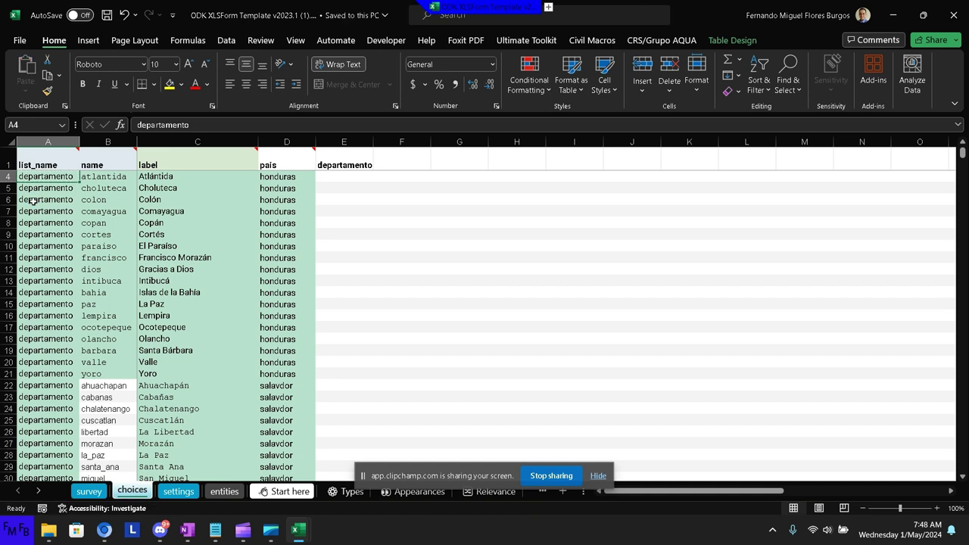
left_click(97, 492)
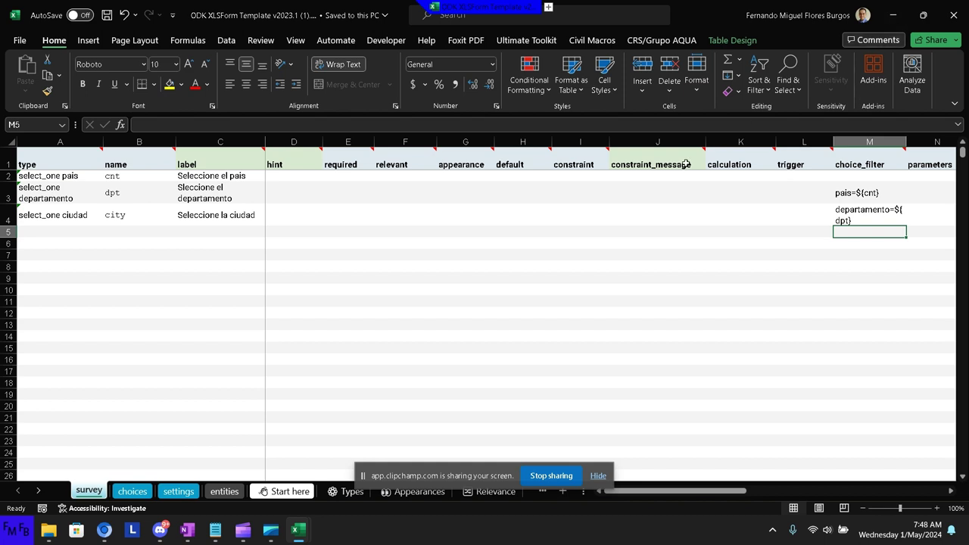
Enter yes in required cells E2, E3 and E4 for país, departamento and ciudad.
left_click(331, 196)
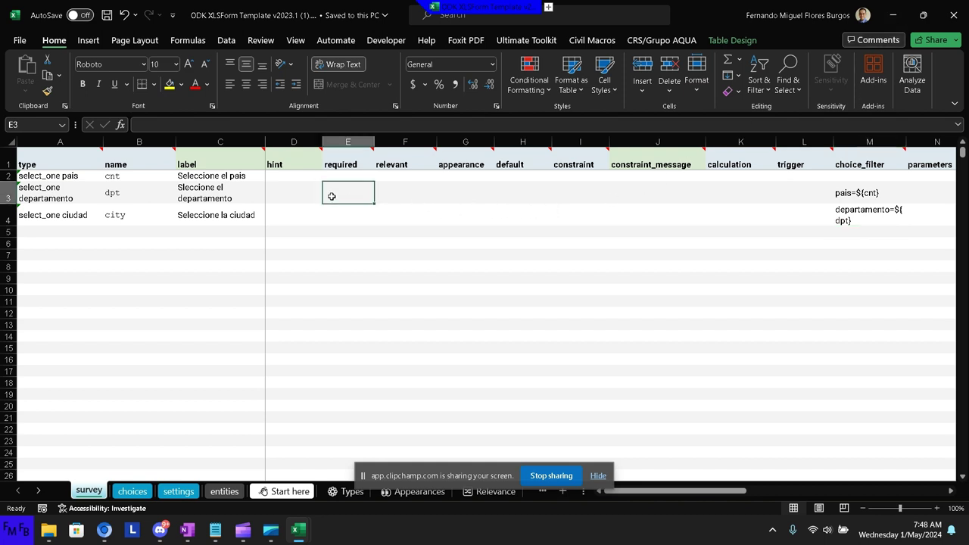
left_click(337, 174)
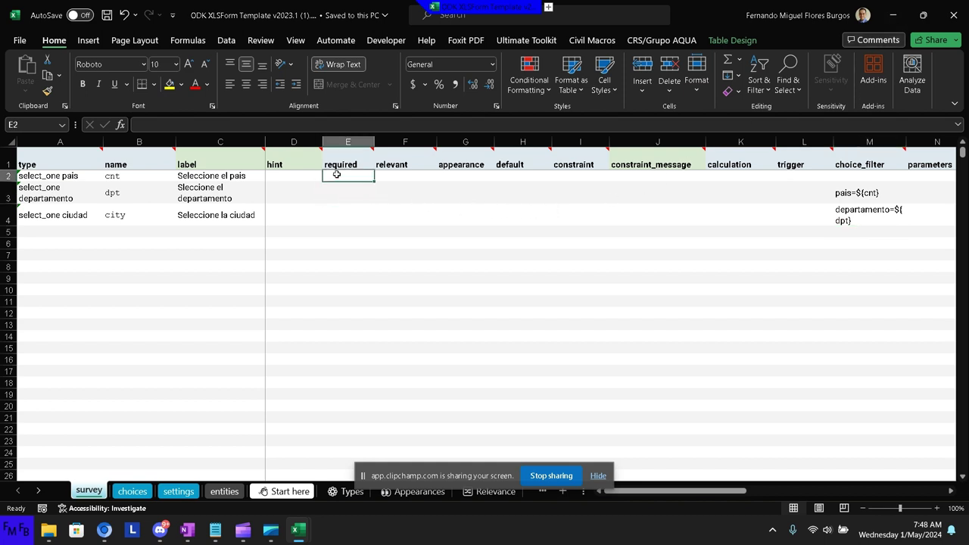
type("yes")
key("Return")
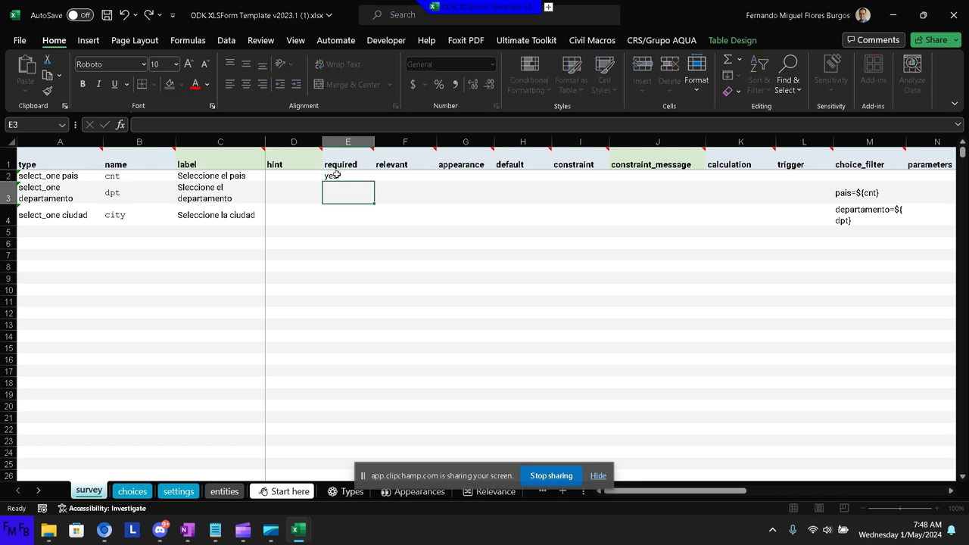
type("yes")
key("Return")
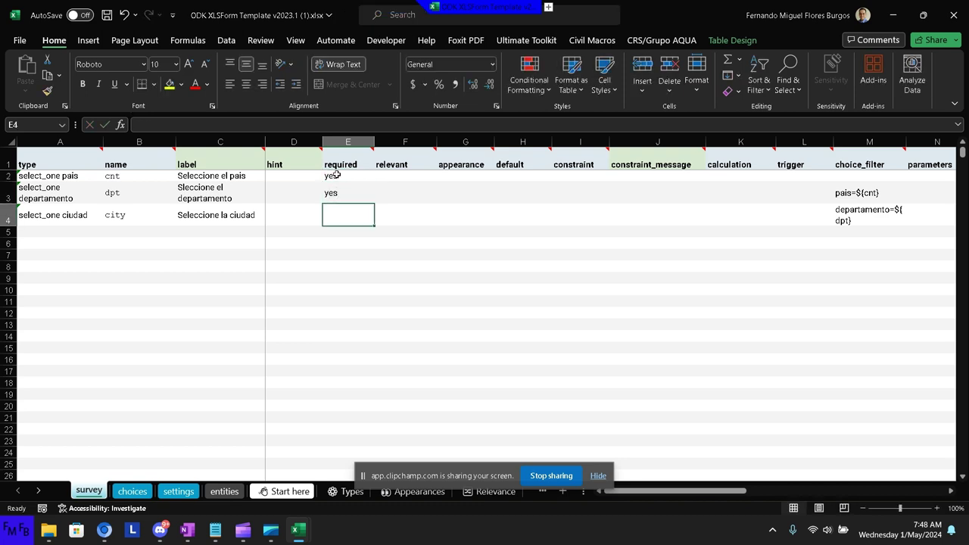
type("yes")
key("Return")
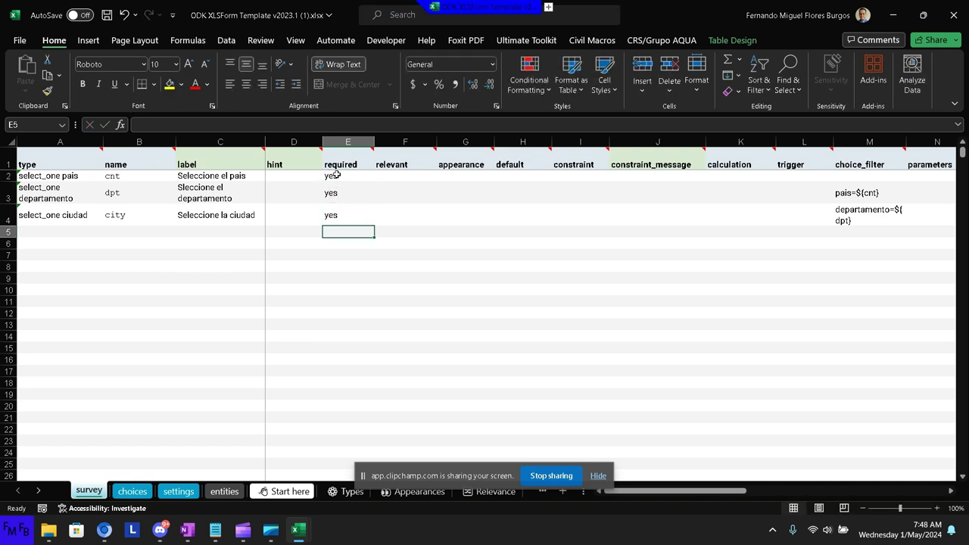
Save the workbook and start a file upload on the XLSForm Online page.
key("ctrl+s")
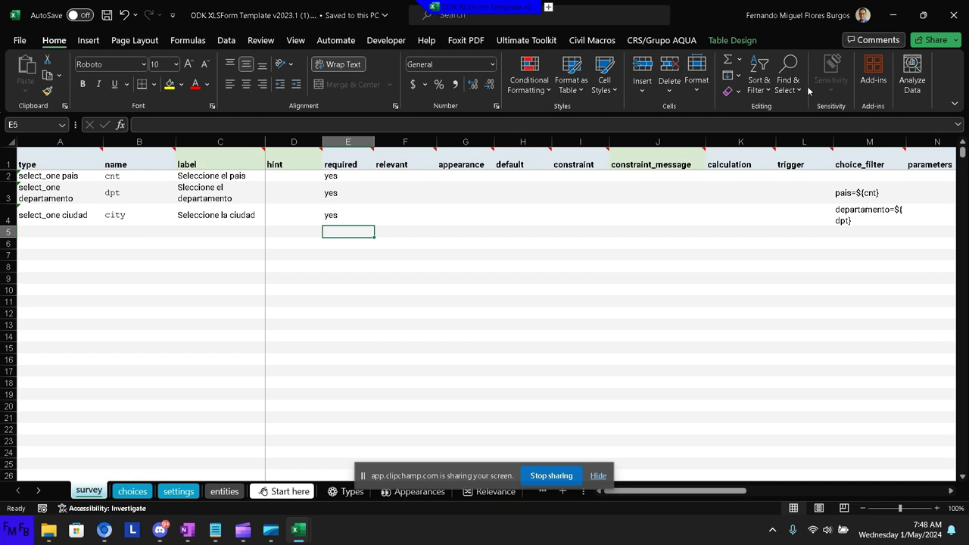
left_click(104, 530)
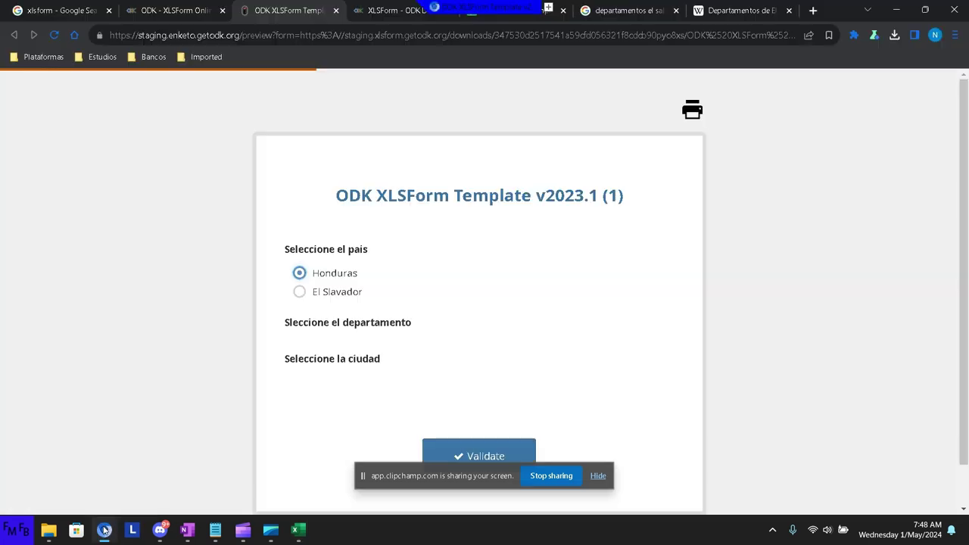
left_click(189, 10)
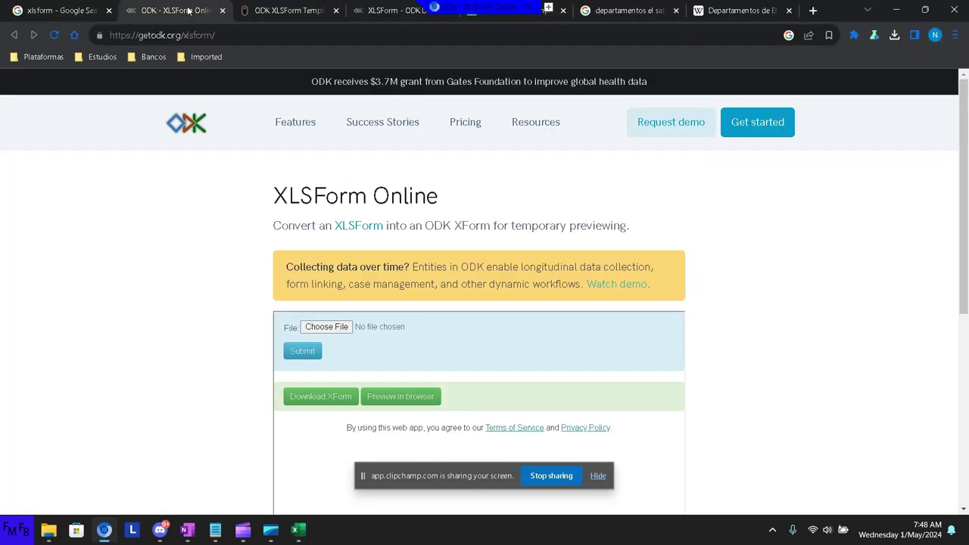
left_click(312, 327)
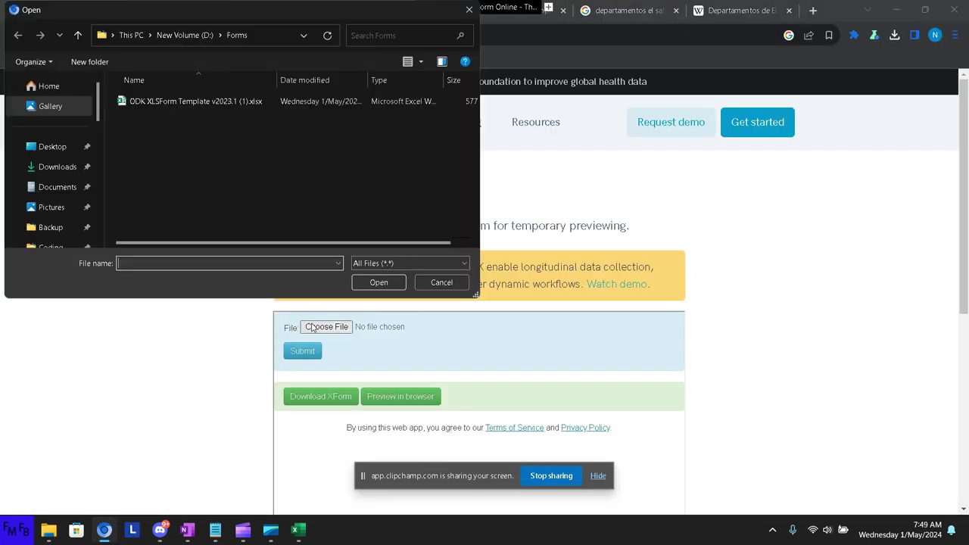
key("alt+Tab")
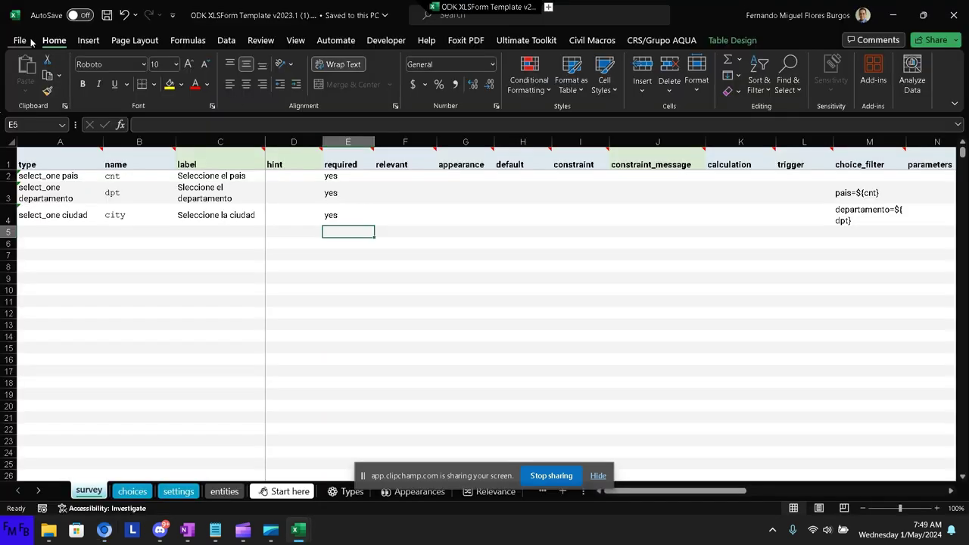
Start a Save As over the existing template file, declining the replace prompt.
left_click(19, 40)
left_click(42, 231)
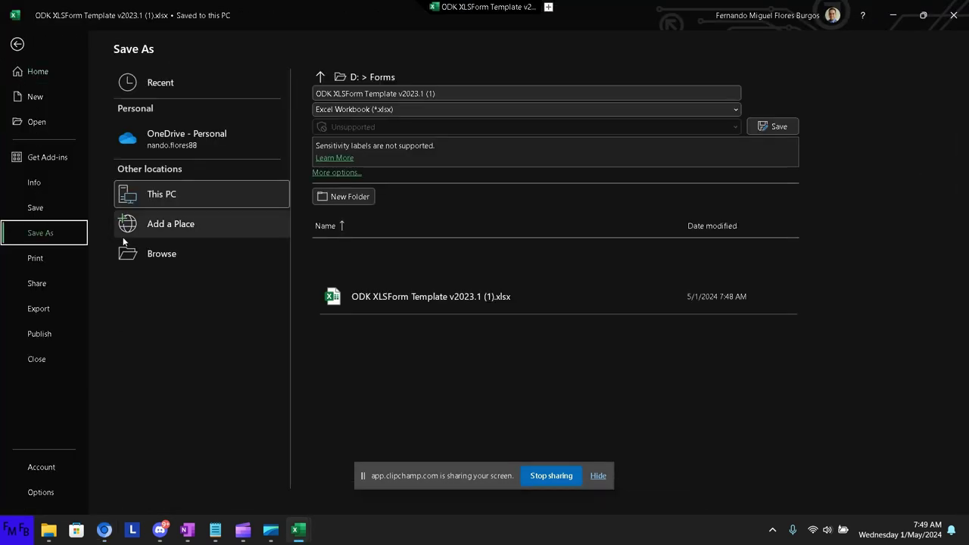
left_click(159, 224)
left_click(196, 250)
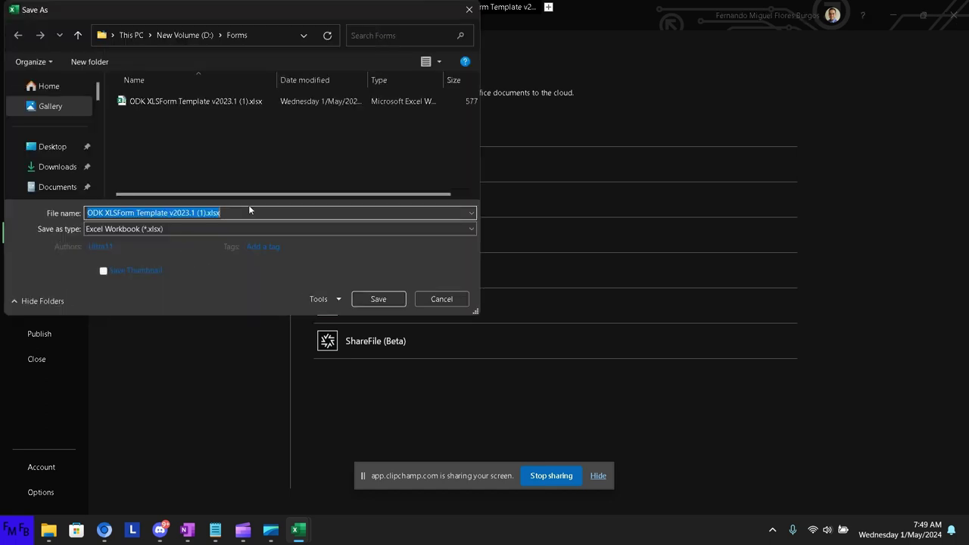
left_click(239, 105)
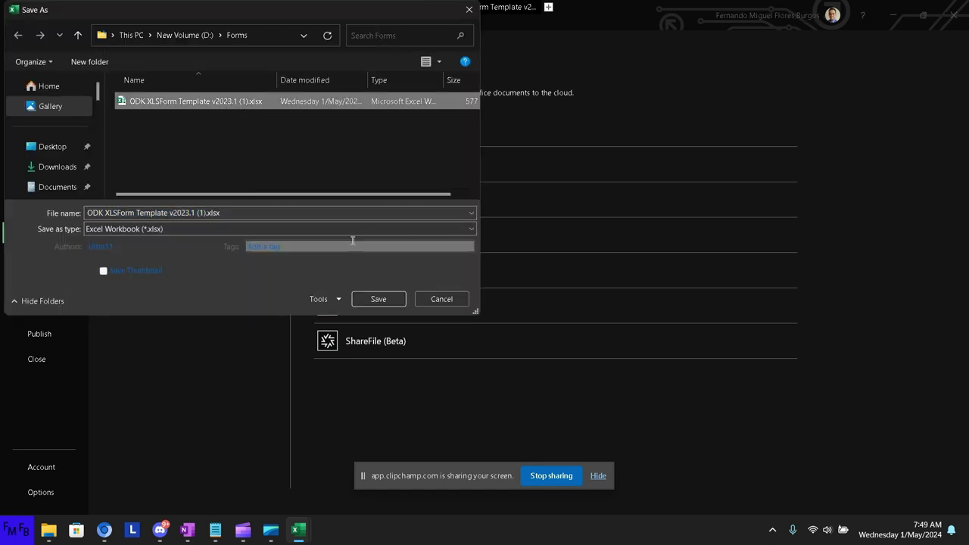
left_click(377, 300)
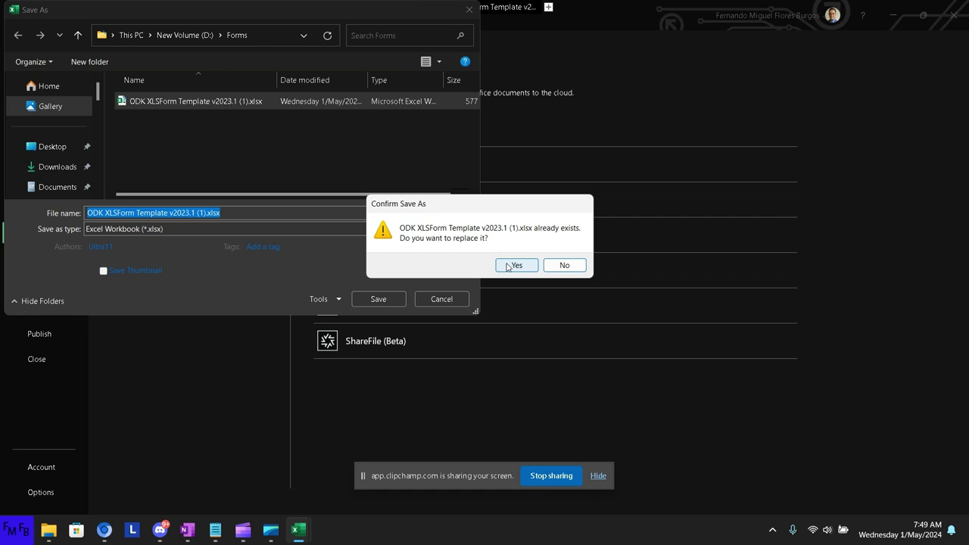
left_click(266, 35)
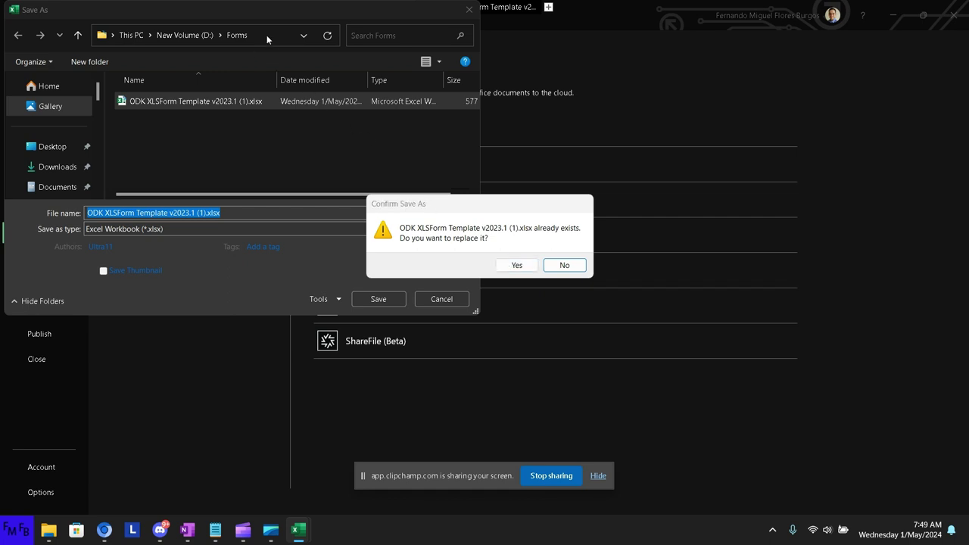
left_click(560, 266)
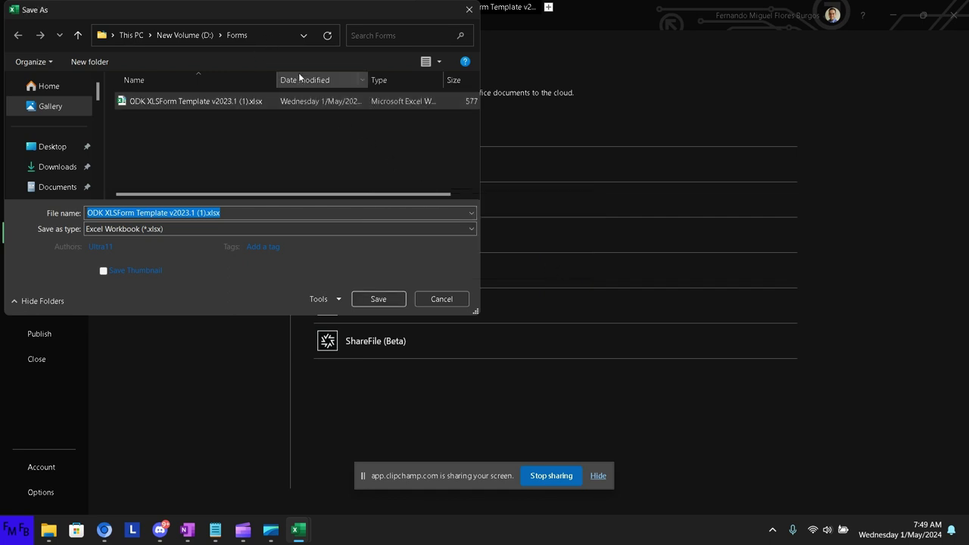
Save over ODK XLSForm Template v2023.1 (1).xlsx in D:\Forms, confirming the replacement.
left_click(265, 36)
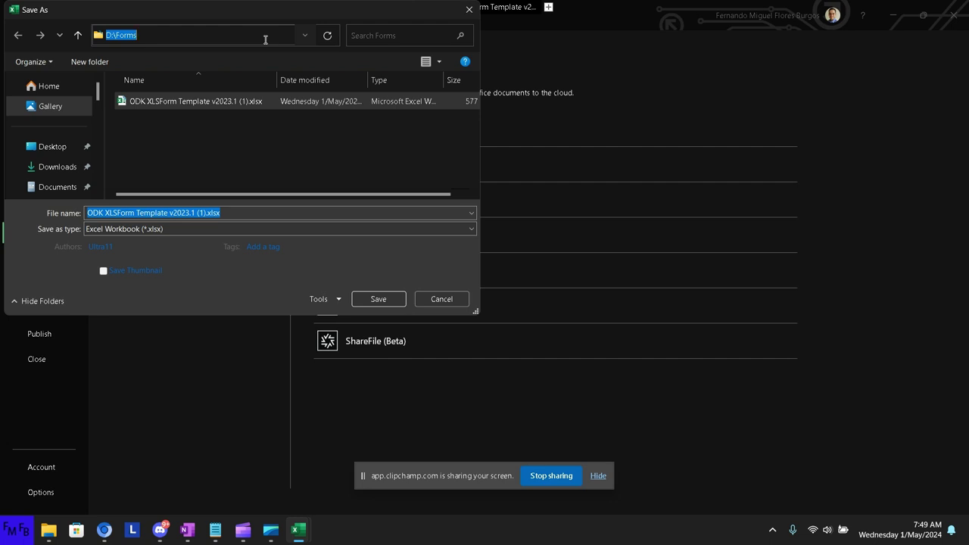
left_click(259, 102)
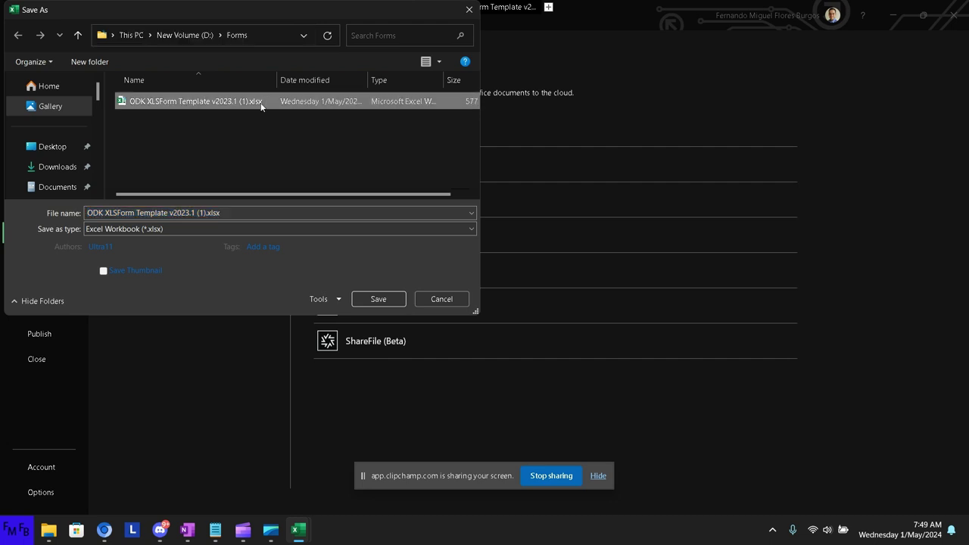
left_click(372, 299)
left_click(503, 269)
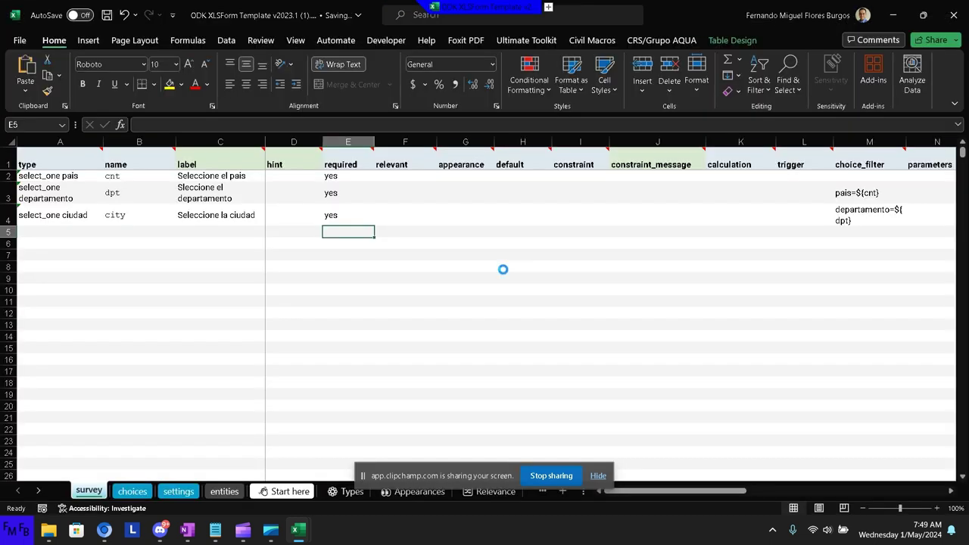
key("alt+Tab")
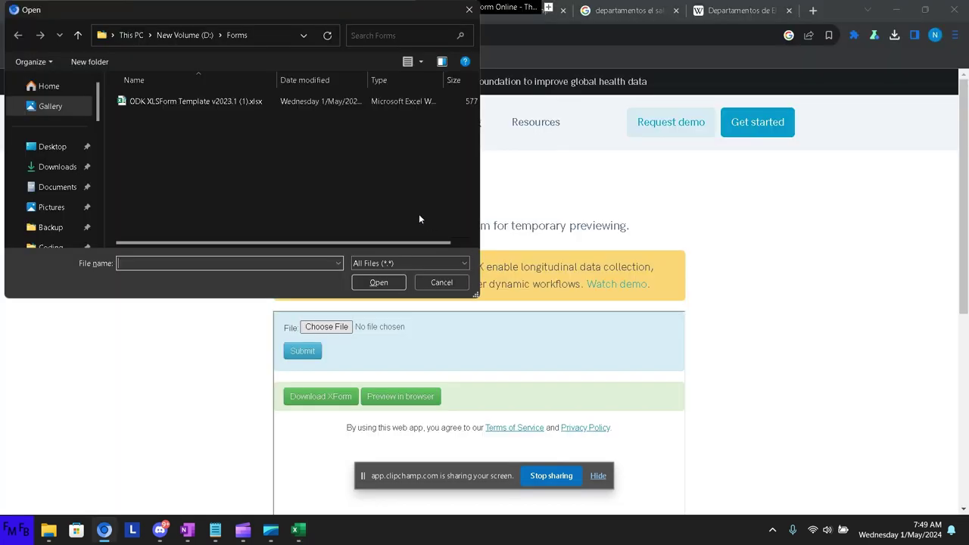
Upload the template workbook to XLSForm Online, convert it and open the preview.
left_click(266, 34)
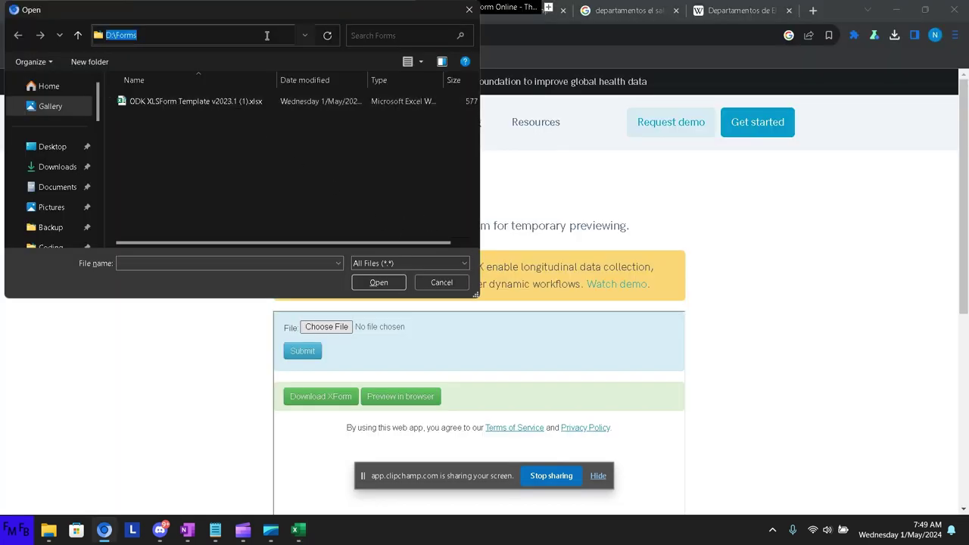
key("Return")
double_click(232, 107)
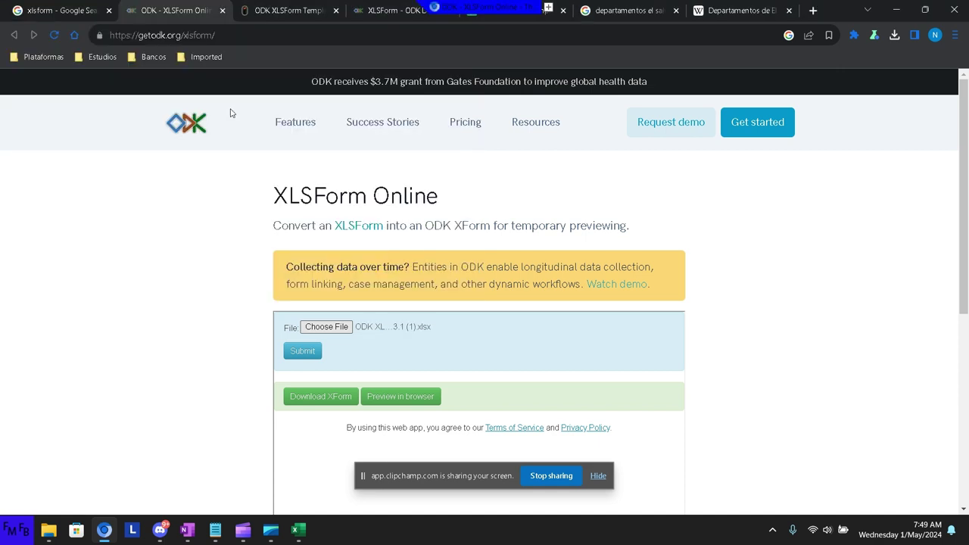
left_click(317, 356)
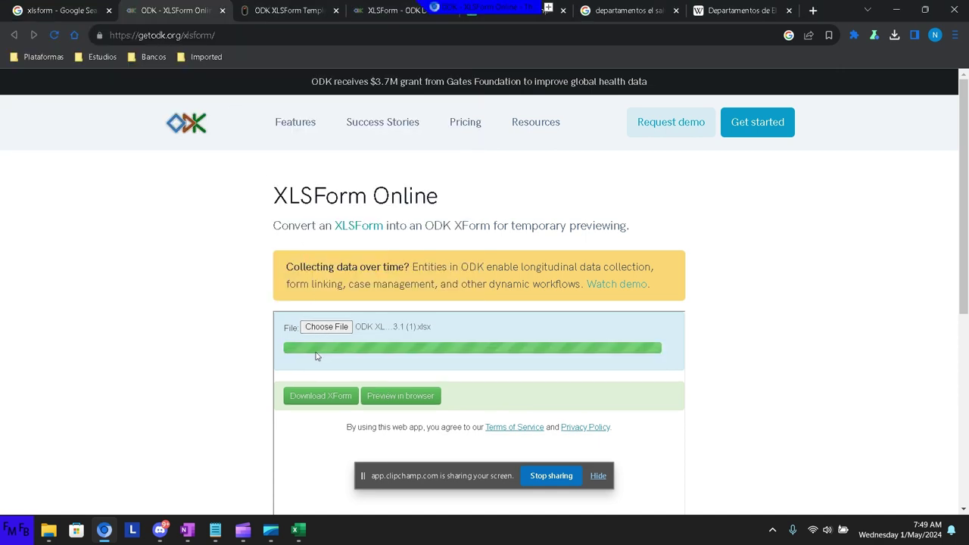
left_click(410, 398)
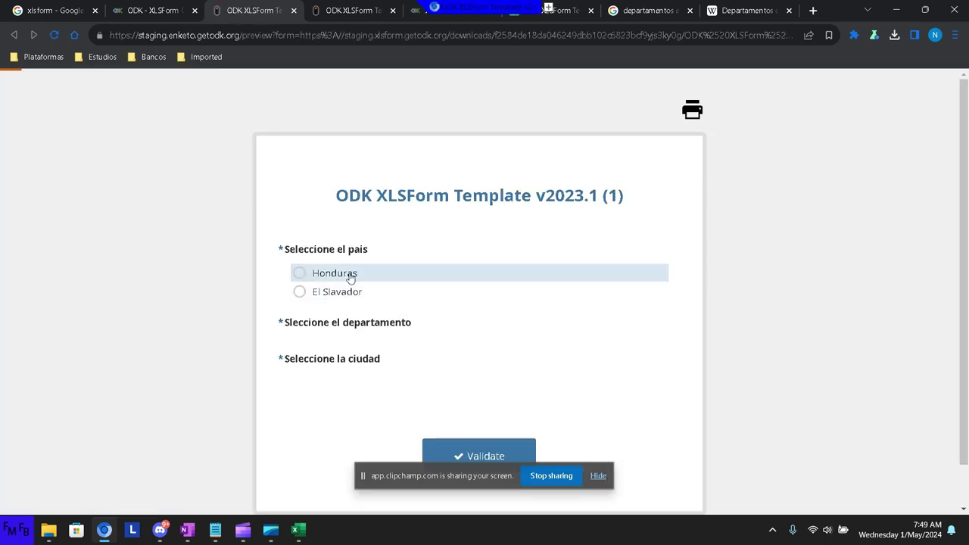
Test the preview with Honduras, El Salvador, then Honduras and Atlántida, and return to Excel.
left_click(350, 274)
scroll(396, 333, "down", 2)
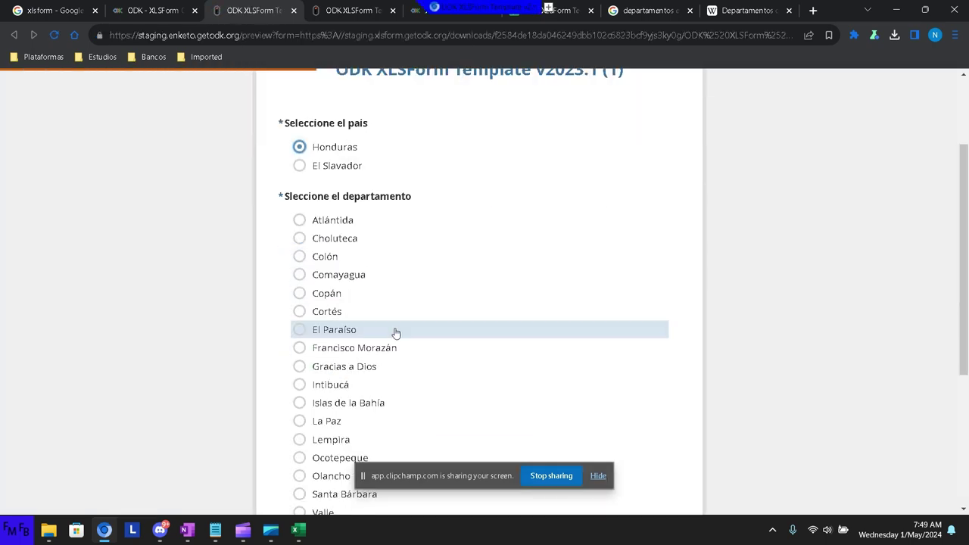
scroll(400, 333, "down", 4)
scroll(399, 333, "up", 5)
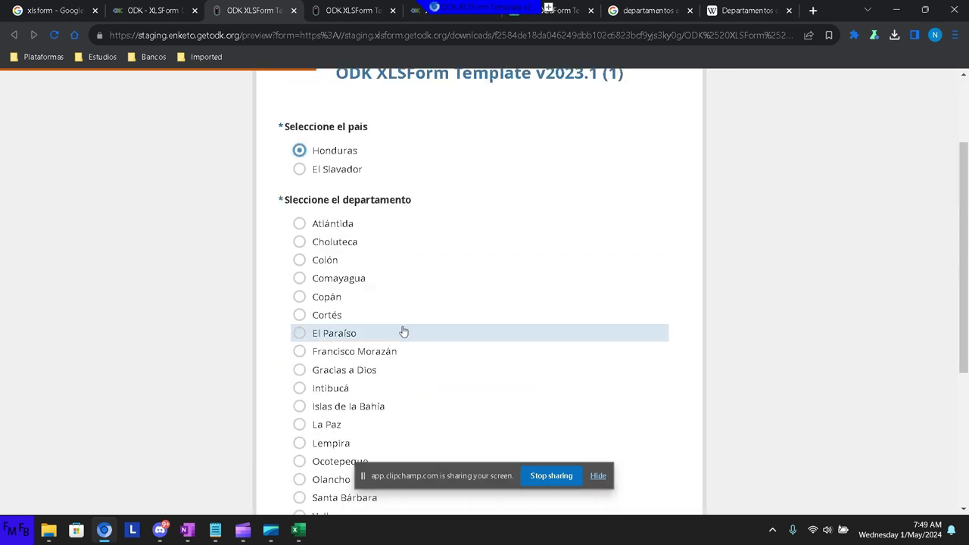
left_click(334, 170)
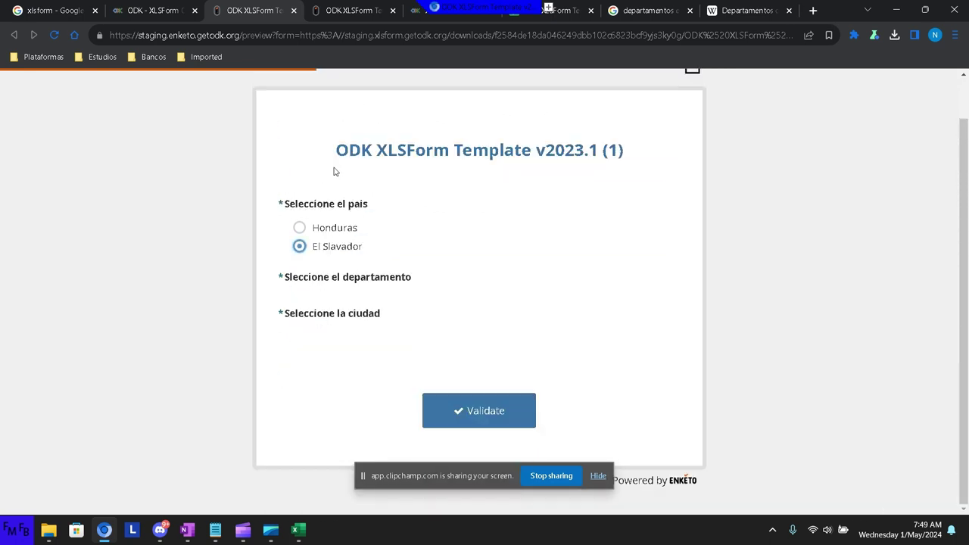
left_click(327, 233)
left_click(320, 300)
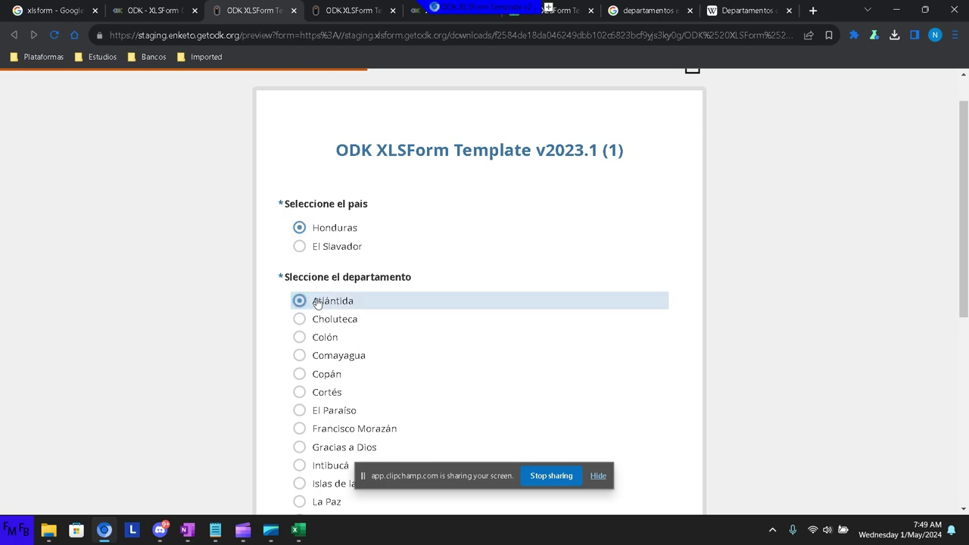
scroll(324, 298, "down", 2)
scroll(330, 304, "down", 2)
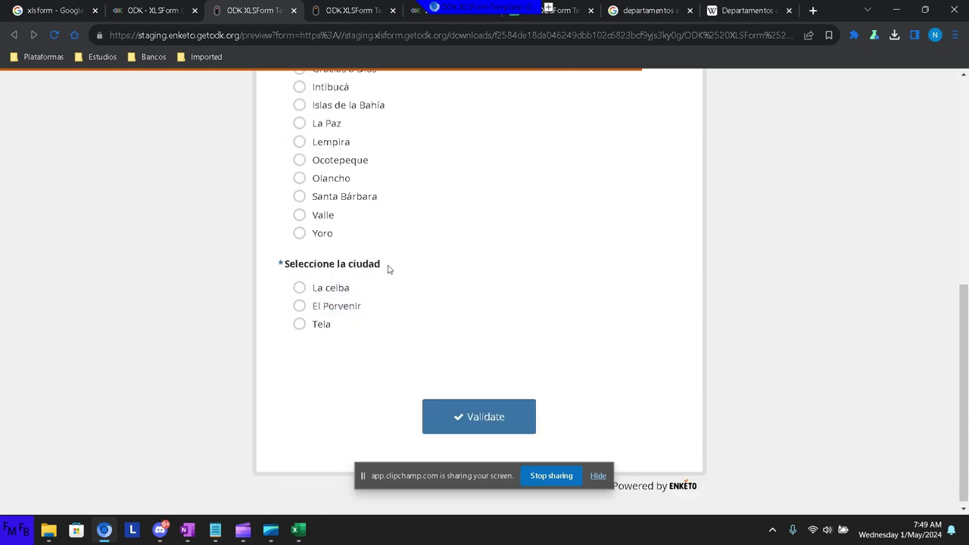
scroll(437, 253, "up", 5)
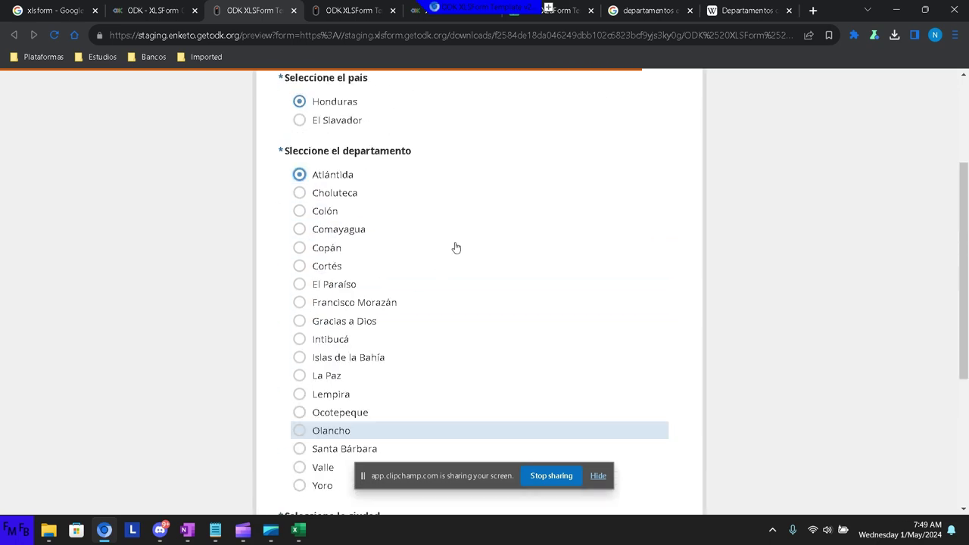
key("alt+Tab")
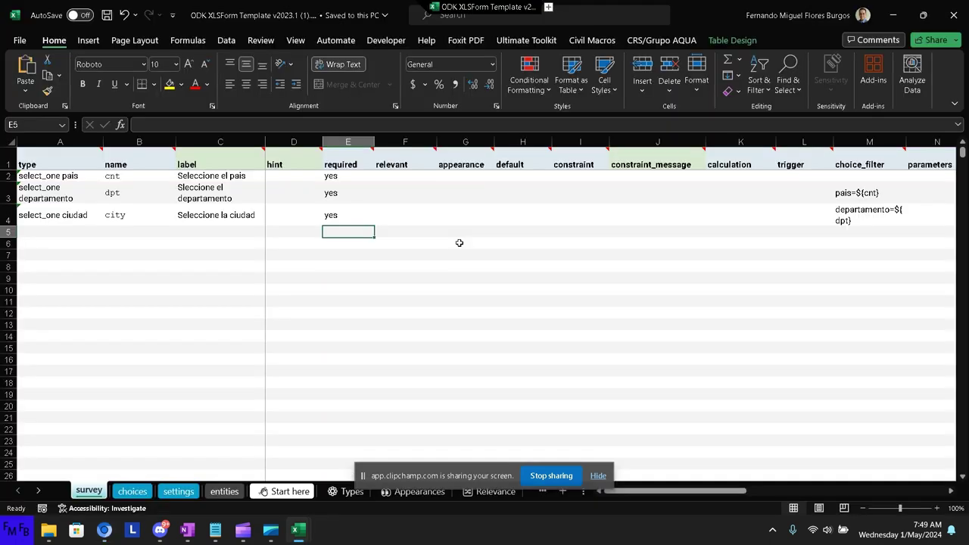
On the choices sheet, correct salavdor to salvador in cell D22.
left_click(133, 490)
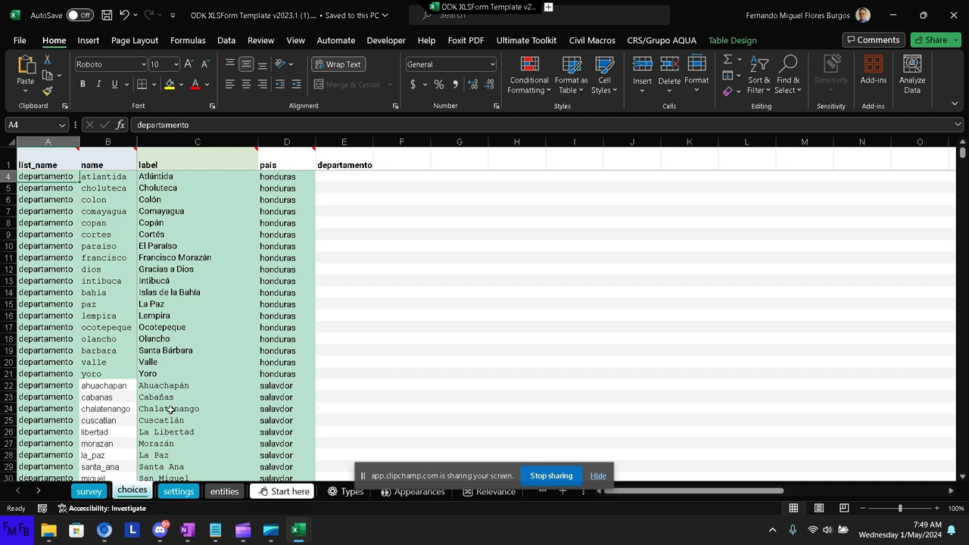
scroll(152, 343, "up", 1)
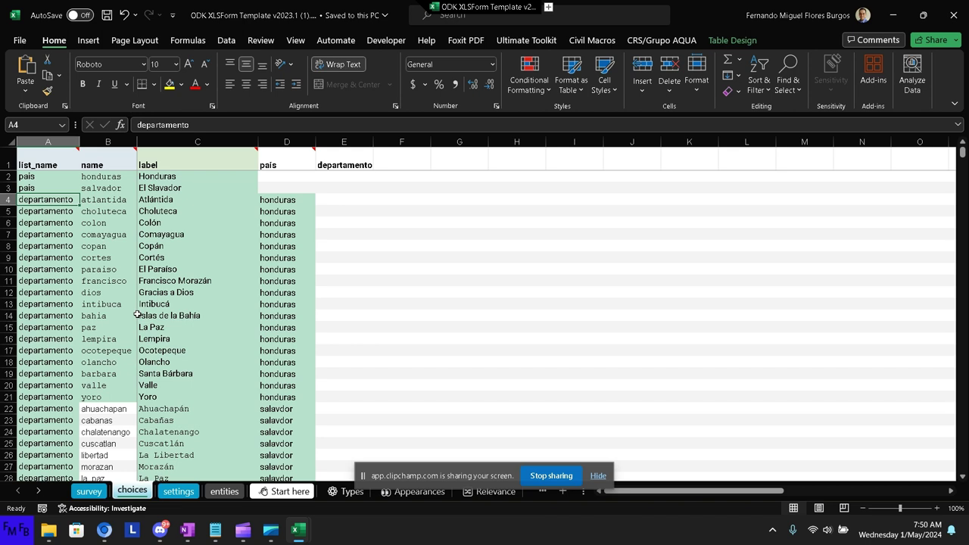
scroll(137, 313, "down", 3)
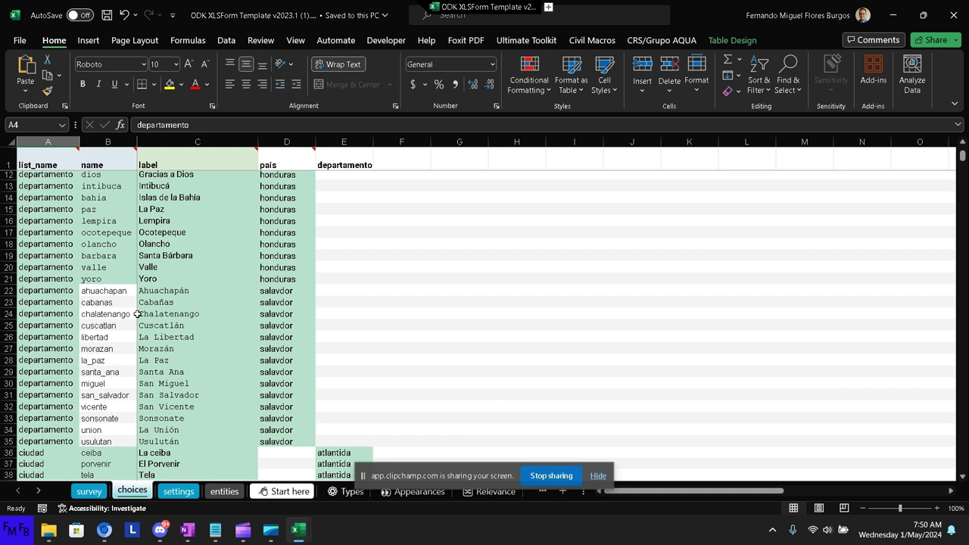
double_click(291, 294)
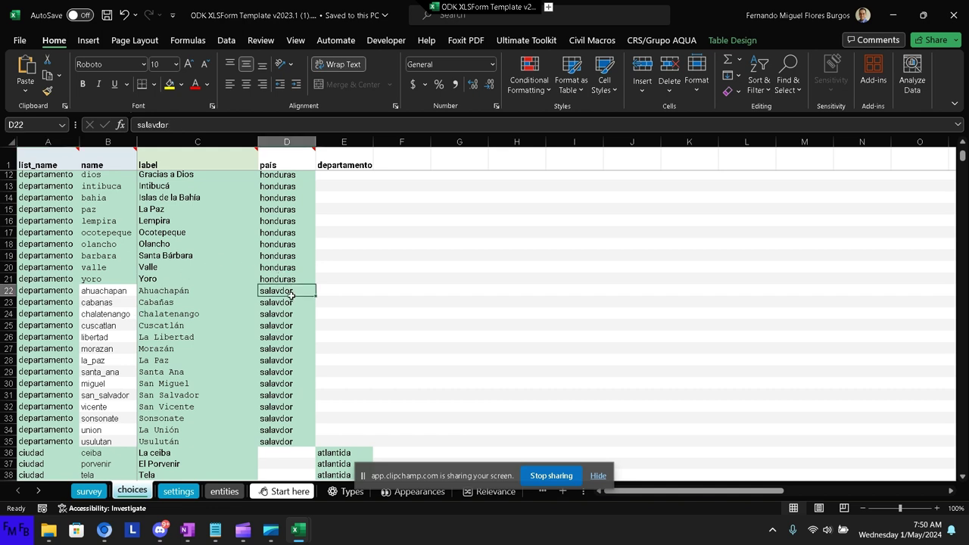
key("BackSpace")
key("BackSpace")
key("BackSpace")
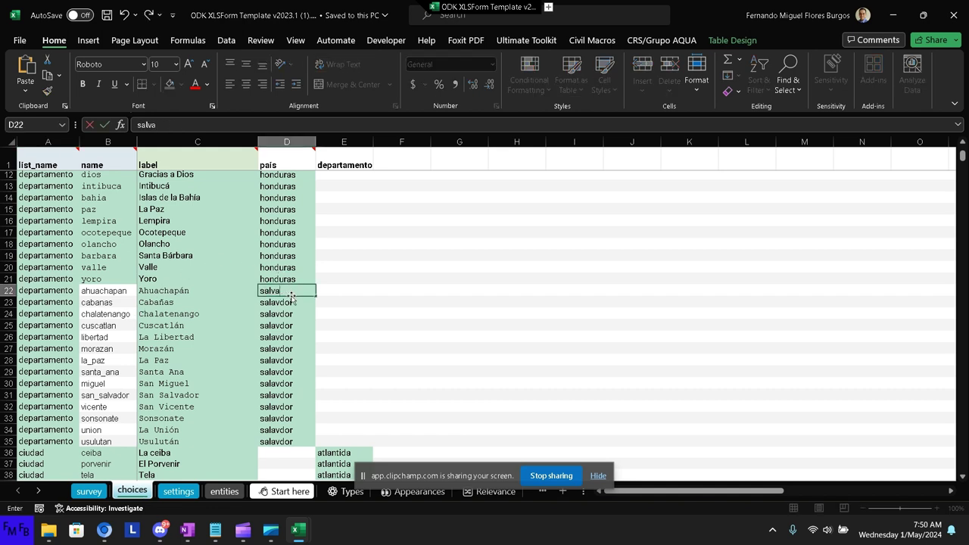
type("vador")
key("Tab")
Paste salvador into D23:D35 and save the workbook.
key("Left")
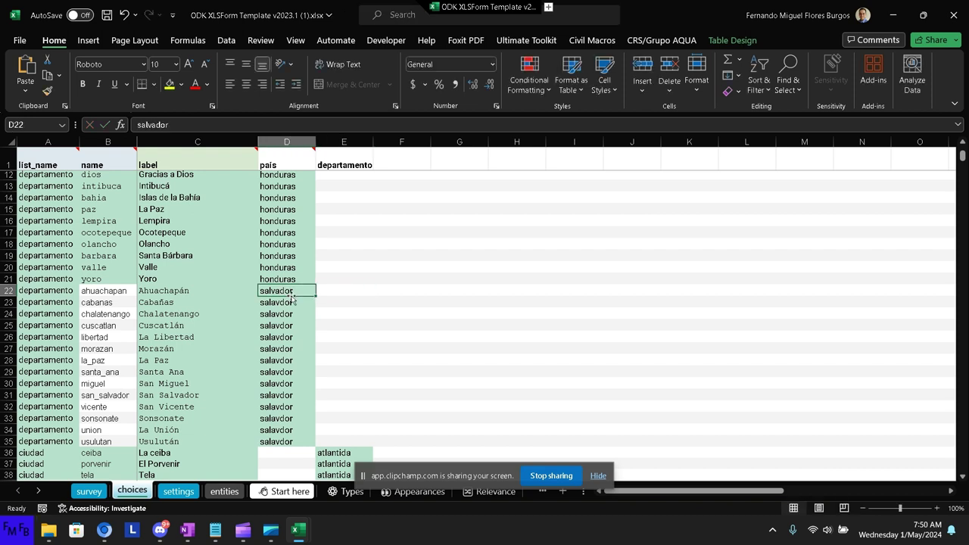
key("ctrl+c")
left_click(293, 301)
key("ctrl+shift+Down")
key("ctrl+v")
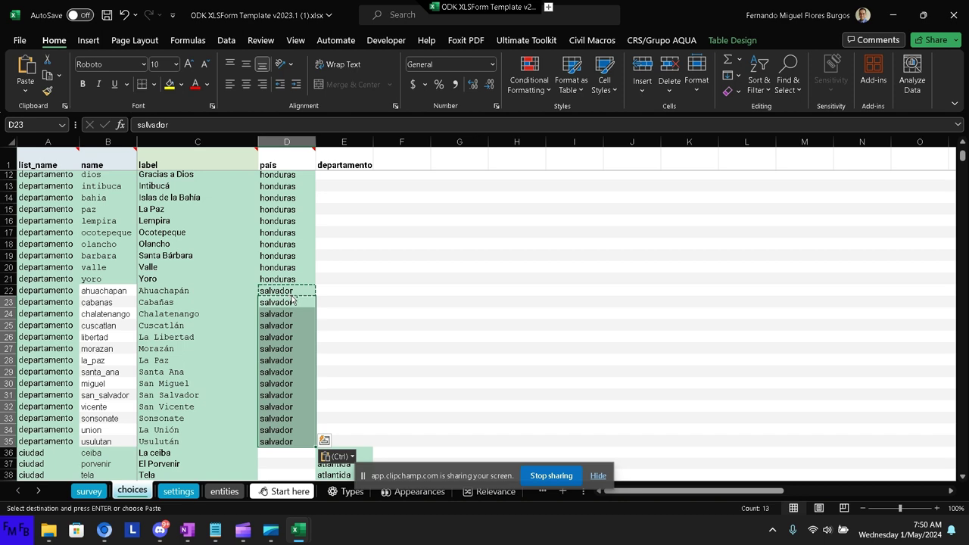
key("ctrl+s")
Upload the updated workbook to XLSForm Online, convert it and open the preview.
key("alt+Tab")
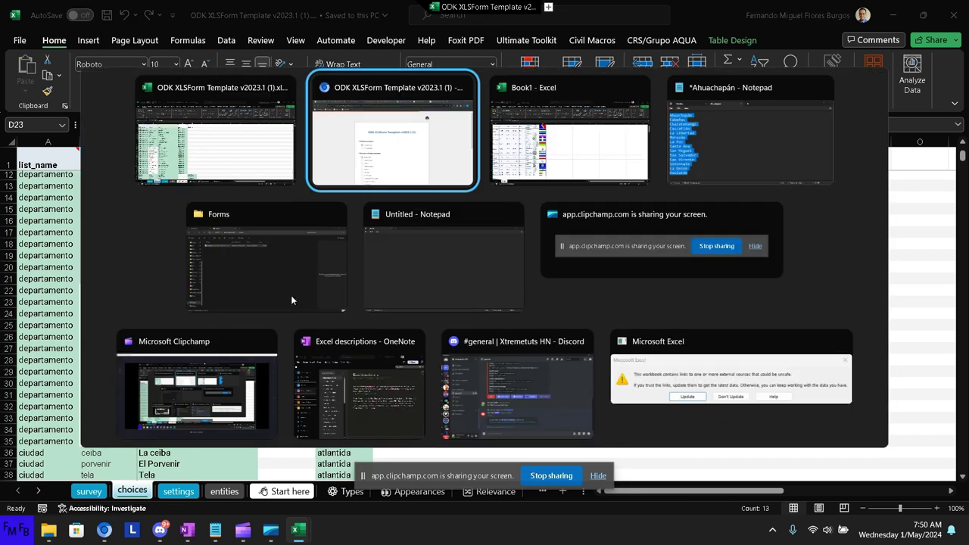
left_click(170, 11)
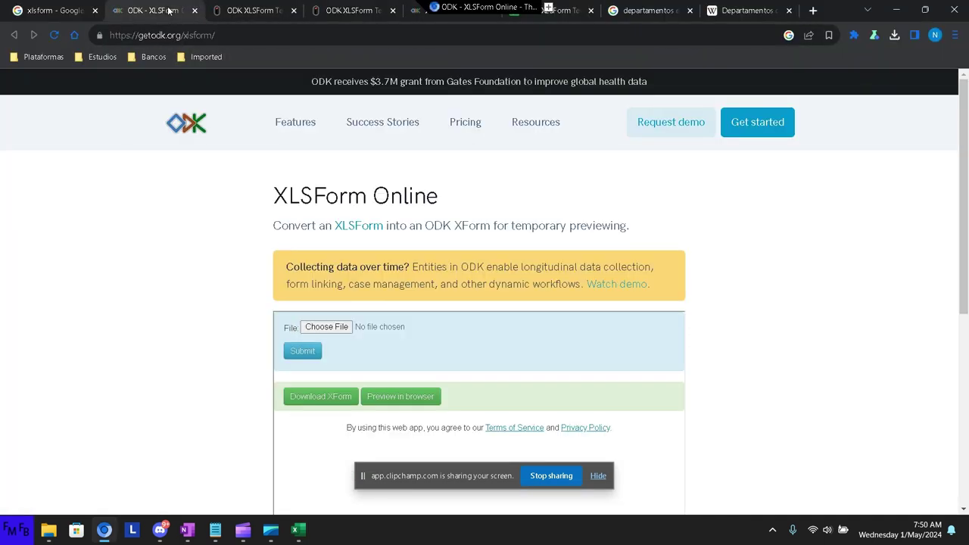
left_click(305, 328)
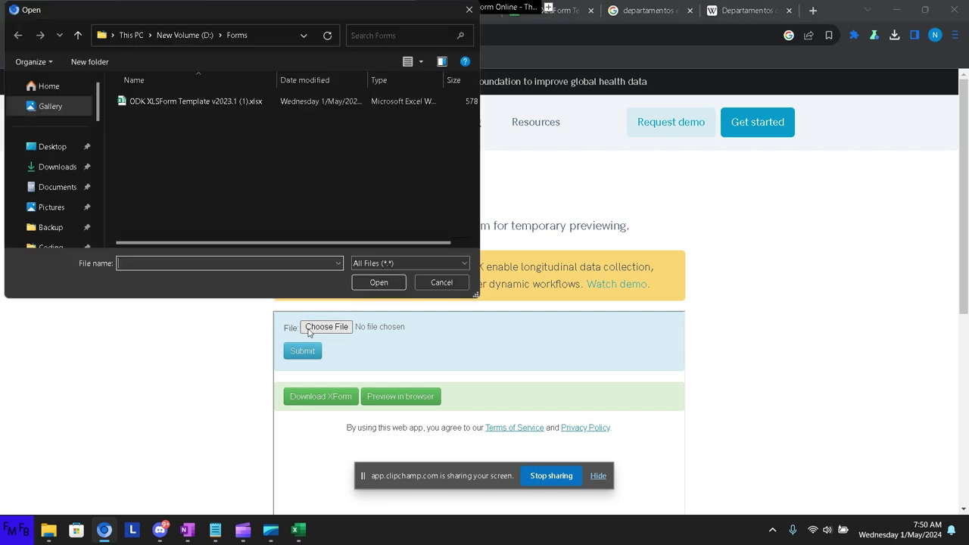
double_click(175, 108)
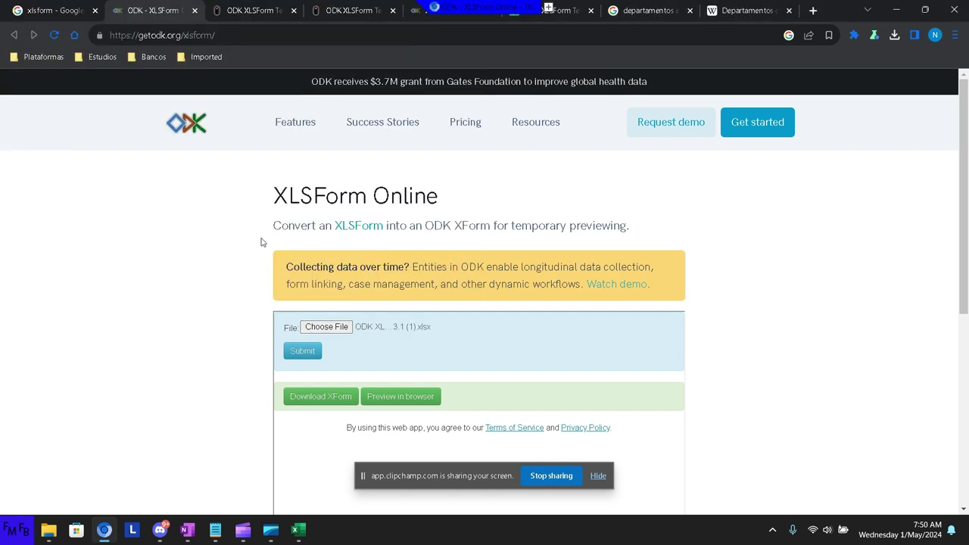
left_click(287, 353)
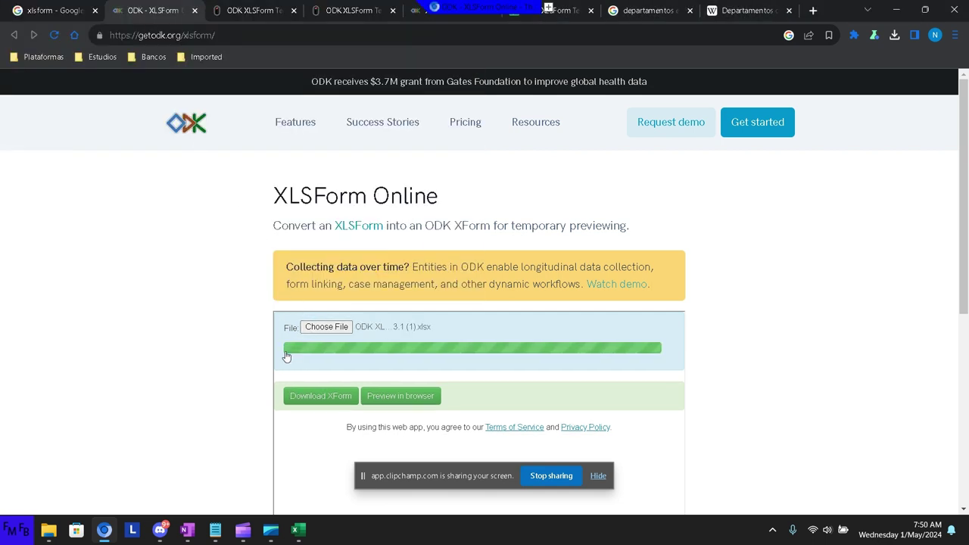
left_click(401, 396)
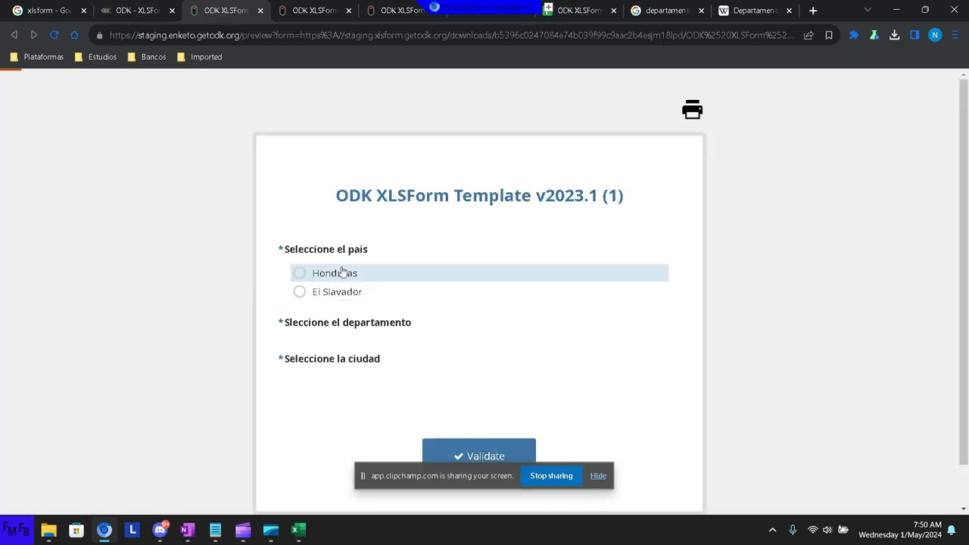
Check El Salvador's departments, then try Honduras with Atlántida and Choluteca.
left_click(341, 273)
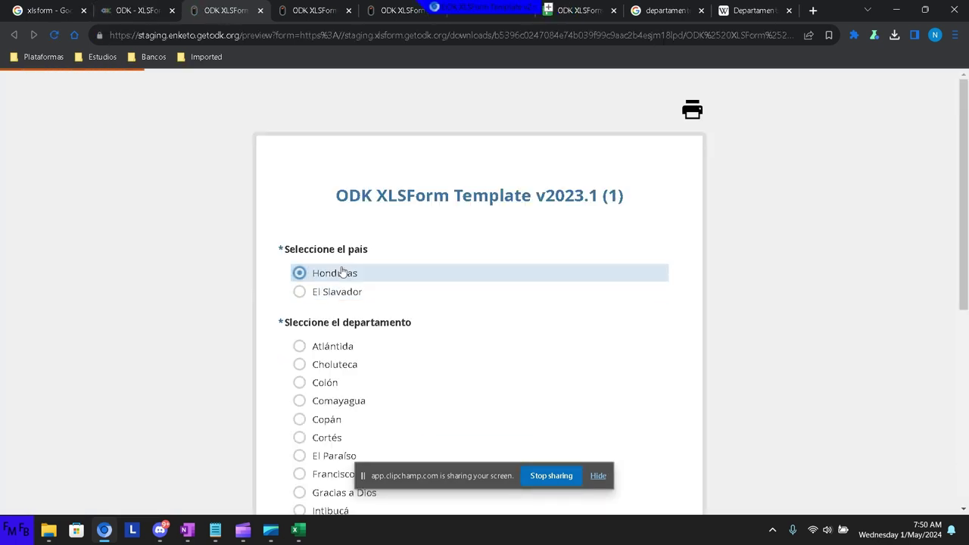
left_click(341, 294)
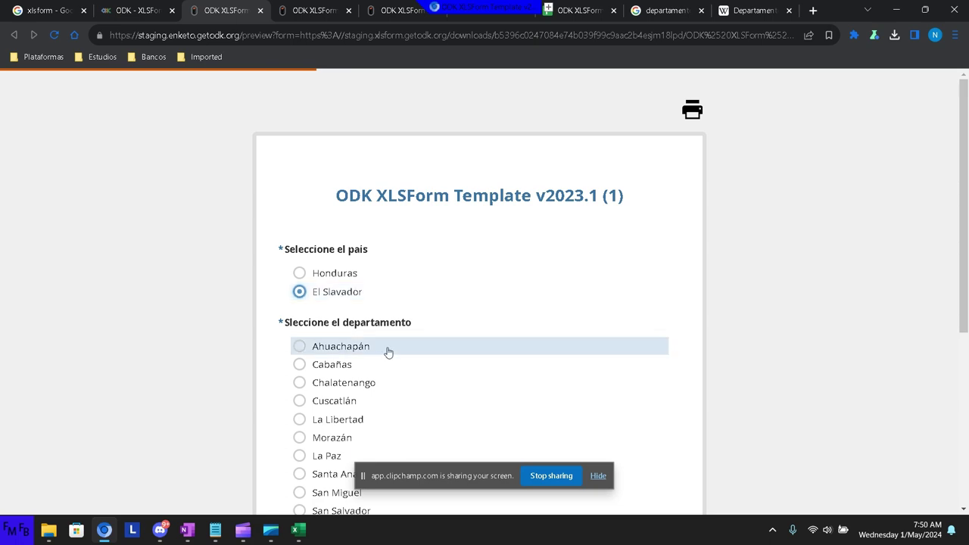
scroll(386, 350, "down", 3)
scroll(374, 349, "up", 3)
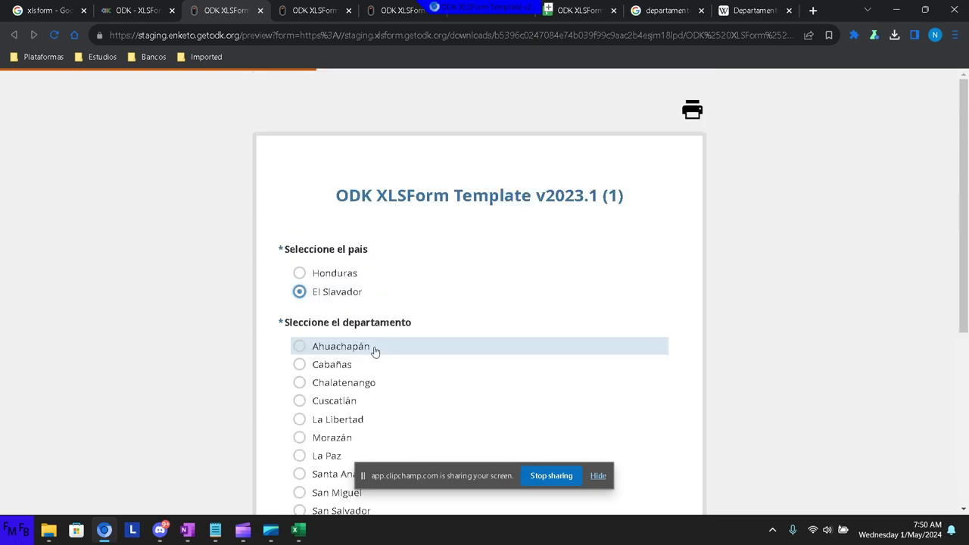
left_click(325, 272)
left_click(329, 346)
scroll(334, 355, "down", 3)
scroll(333, 356, "down", 3)
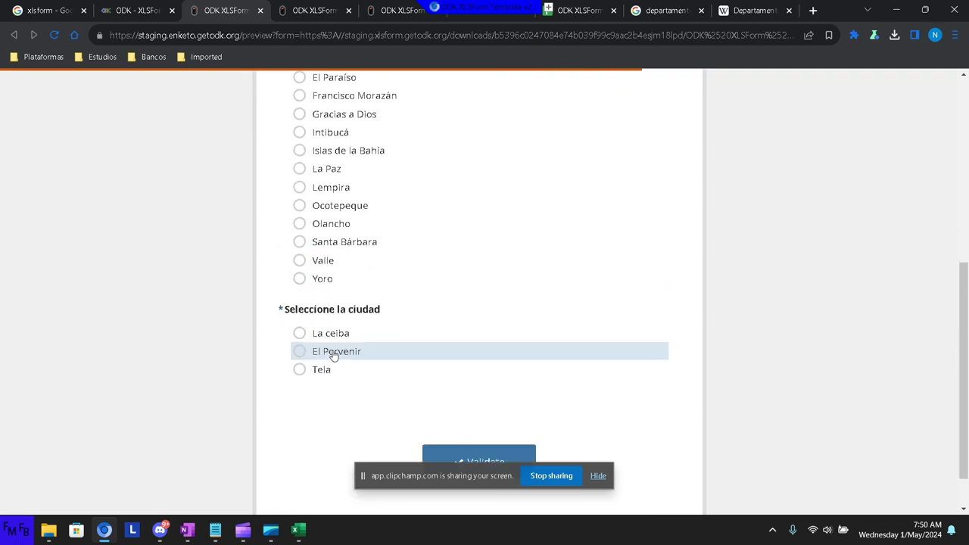
scroll(331, 353, "up", 3)
left_click(323, 193)
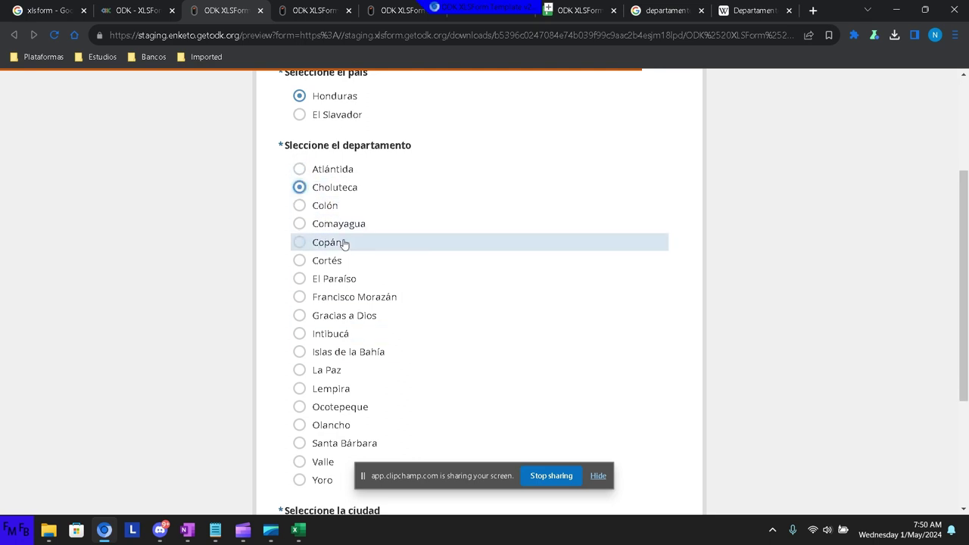
scroll(346, 246, "down", 3)
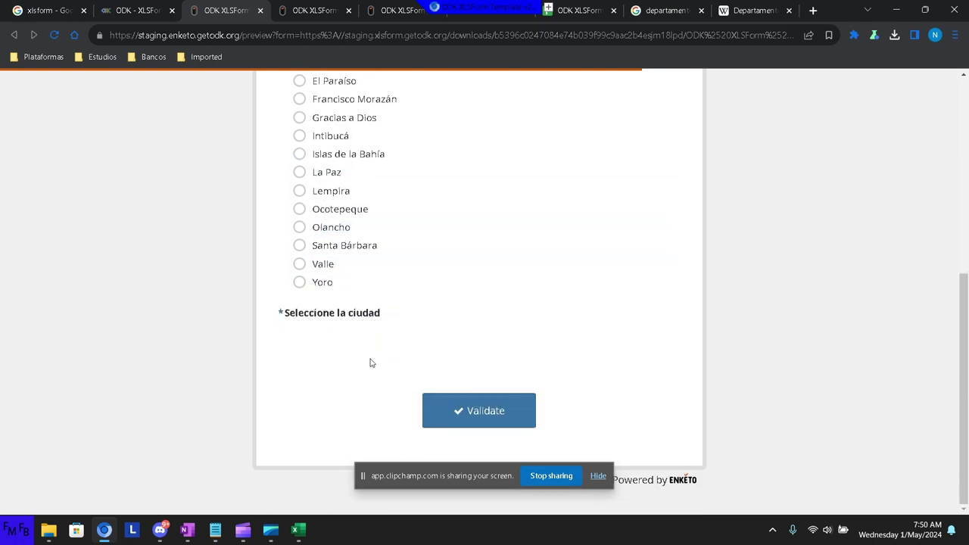